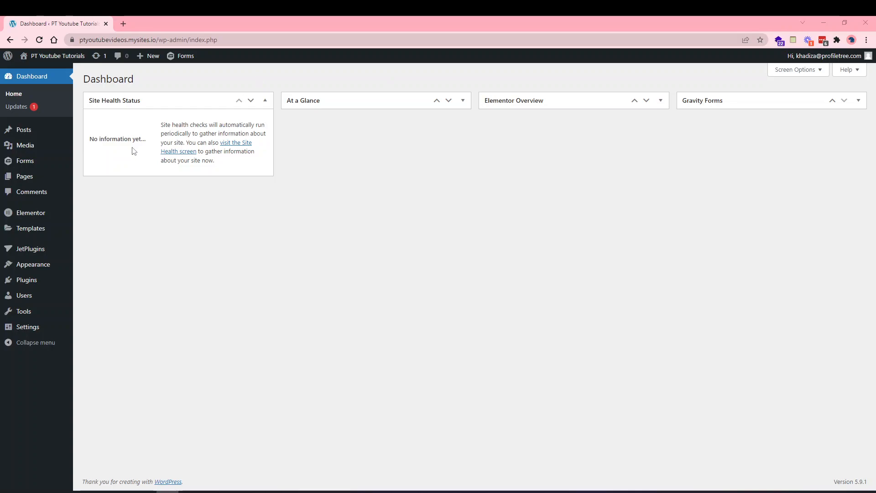
Search the plugin directory for 'woocommerce' and install the WooCommerce plugin by Automattic.
click(29, 283)
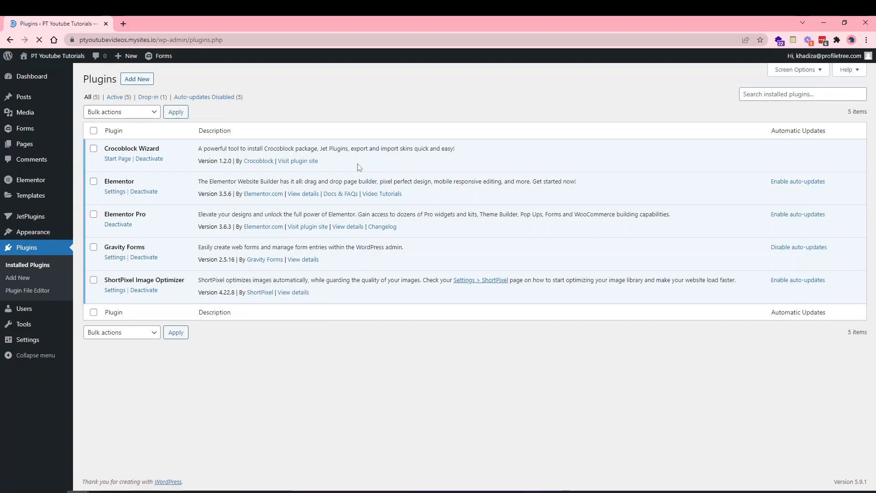
click(136, 79)
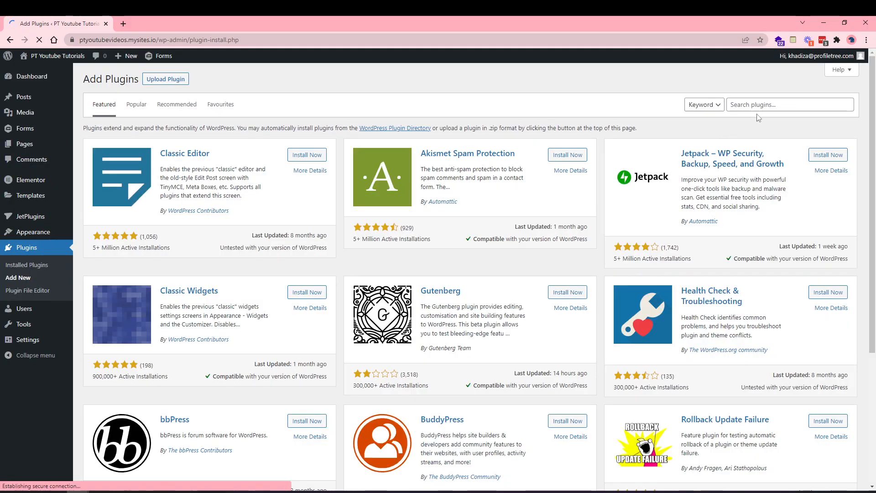
click(755, 106)
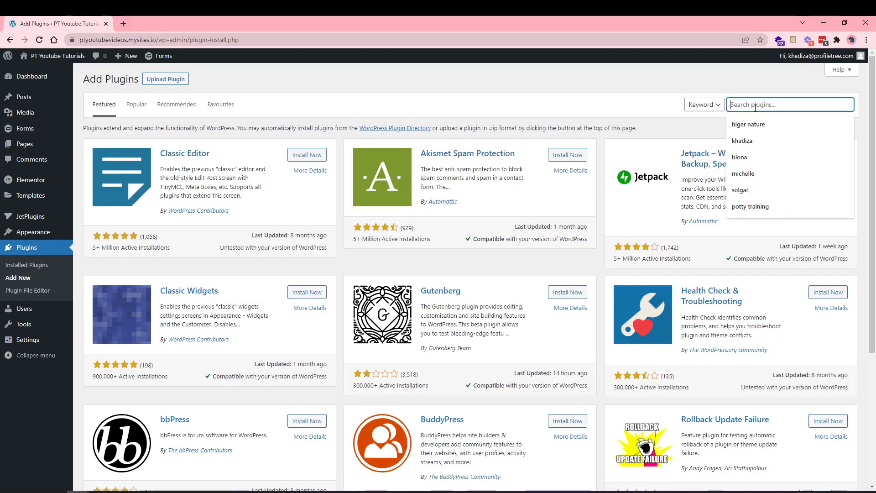
text(woocomm)
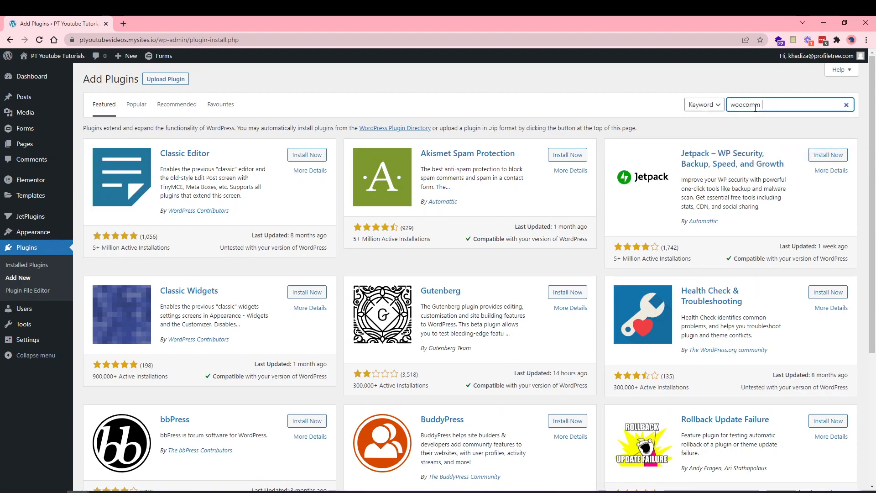
text(er)
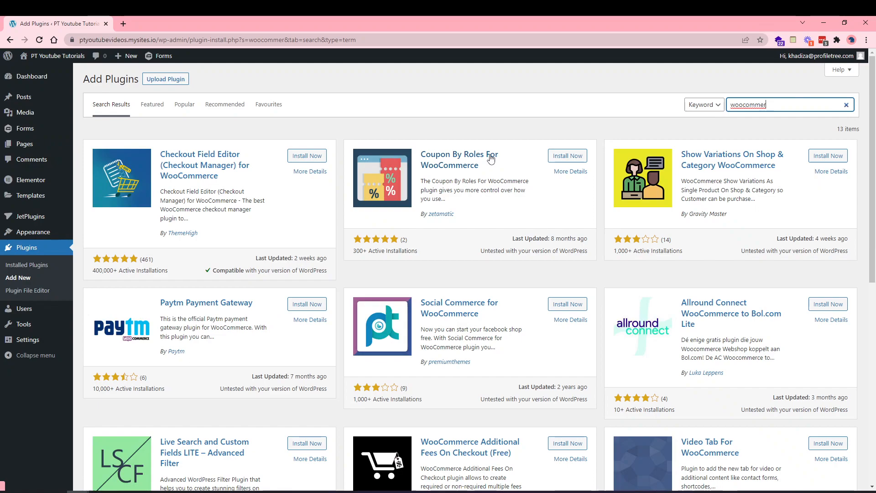
text(ce)
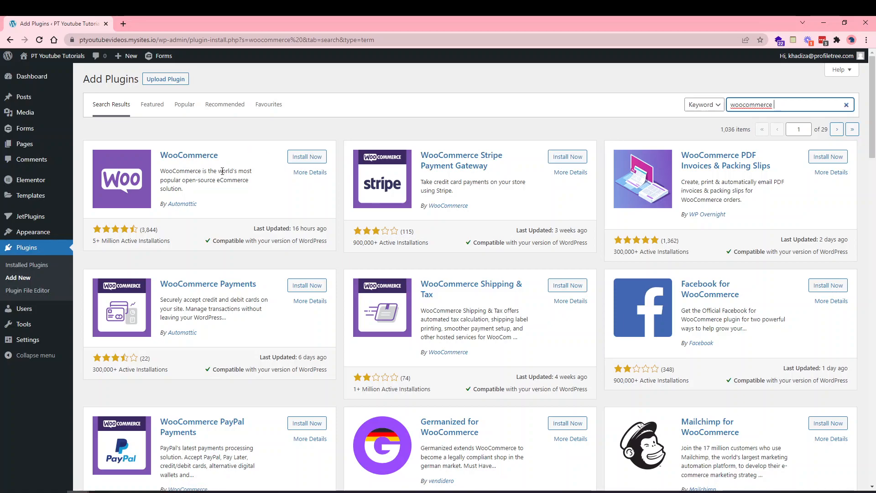
click(305, 155)
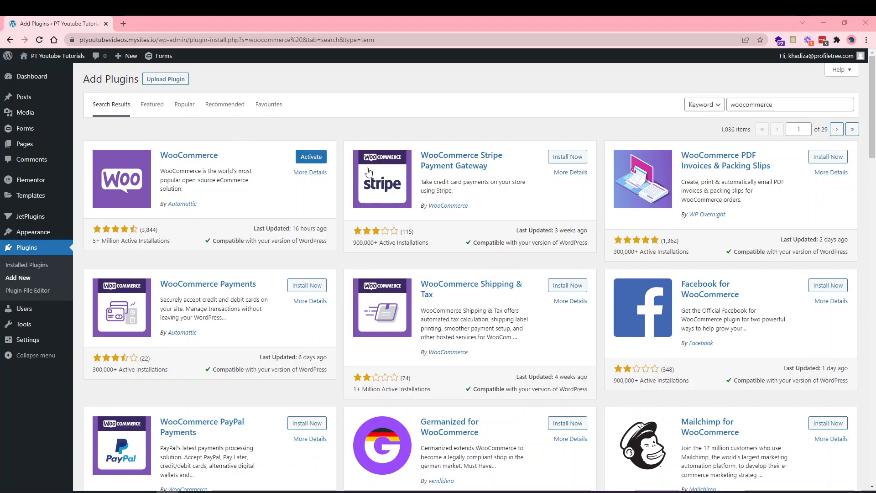
Activate WooCommerce and enter the store's postcode in the setup wizard.
click(303, 157)
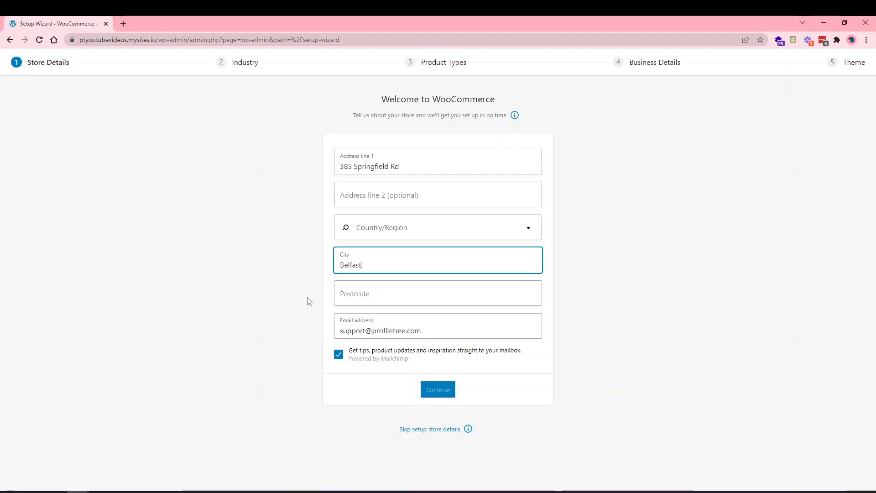
click(346, 295)
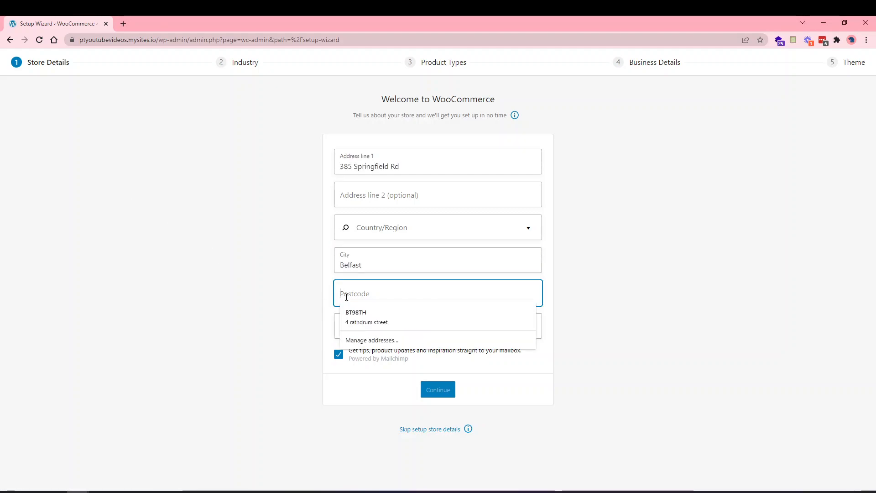
text(BT1)
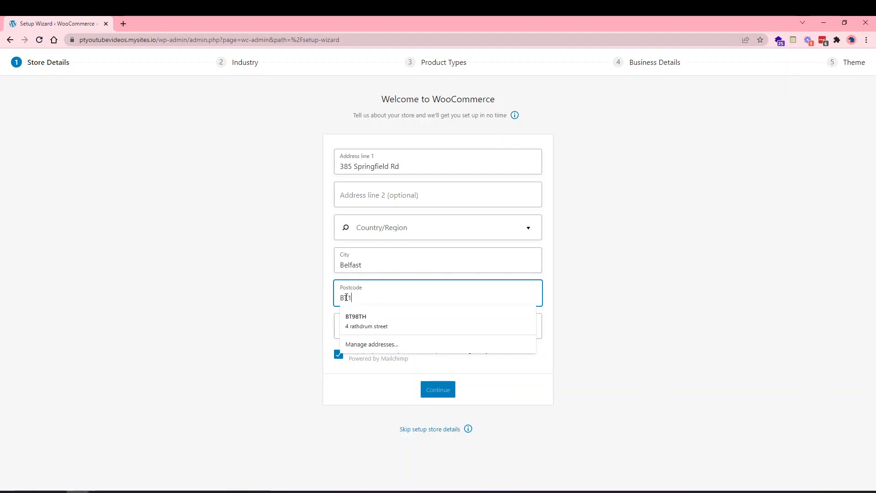
text(2 7DG)
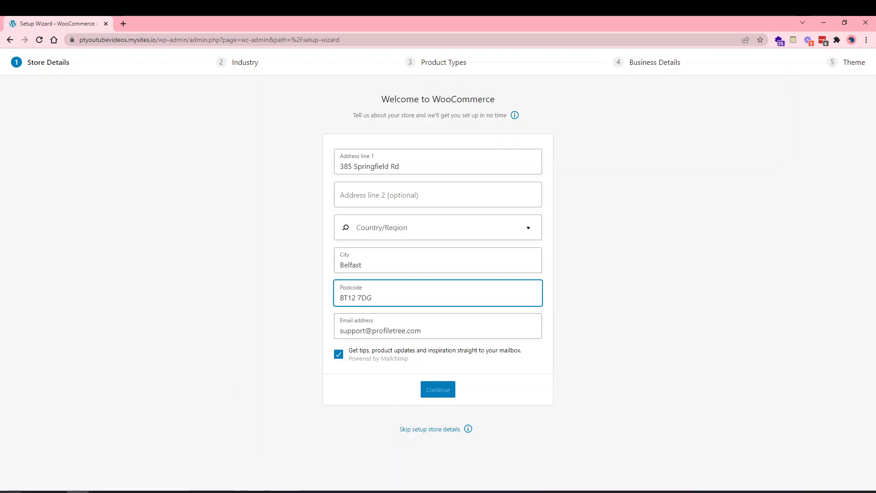
click(167, 491)
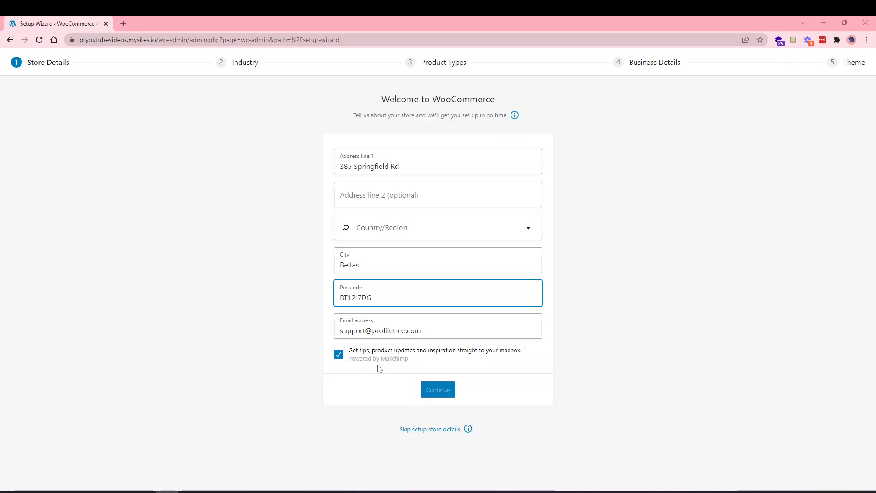
Opt out of marketing emails, set the country to United Kingdom (UK), and submit the store details.
click(339, 354)
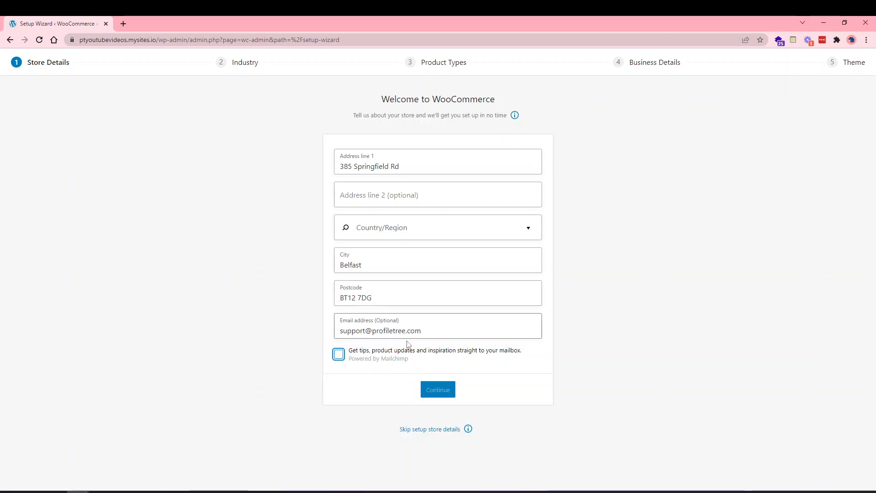
click(376, 228)
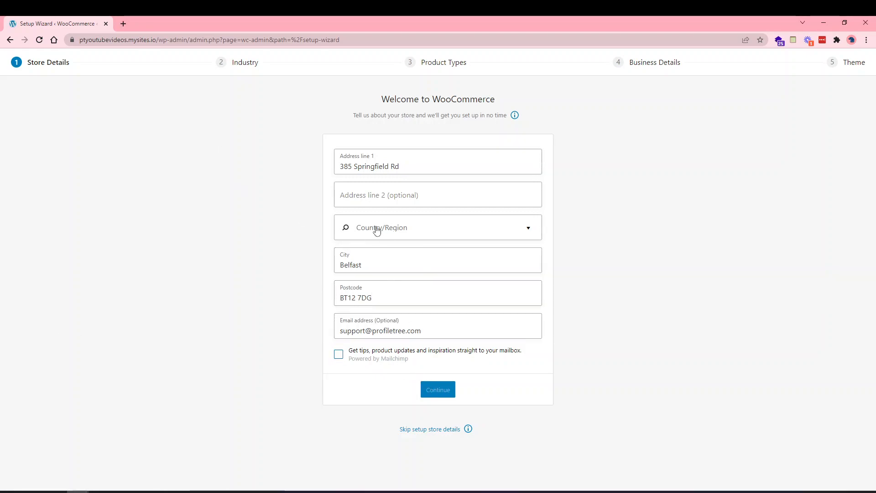
text(unit)
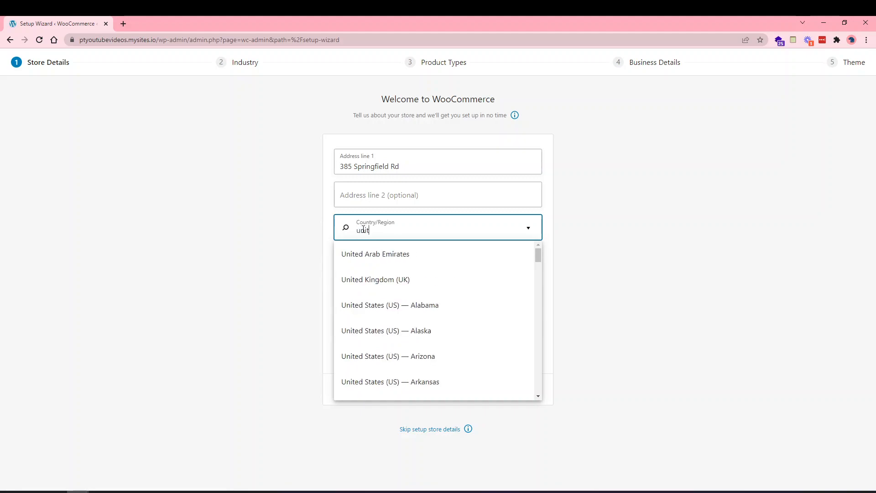
click(397, 283)
click(437, 389)
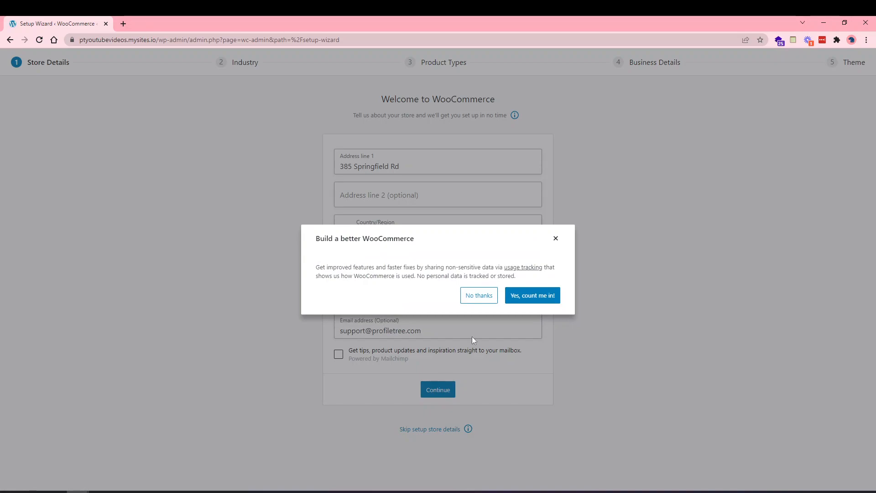
Decline sharing usage tracking data on the Build a better WooCommerce dialog.
click(478, 295)
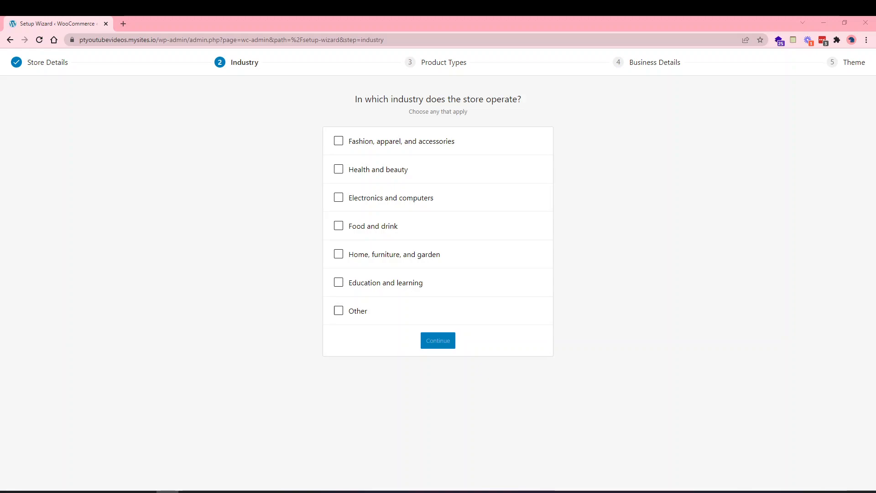
Select Fashion, apparel, and accessories as the only industry and continue to Product Types.
click(376, 144)
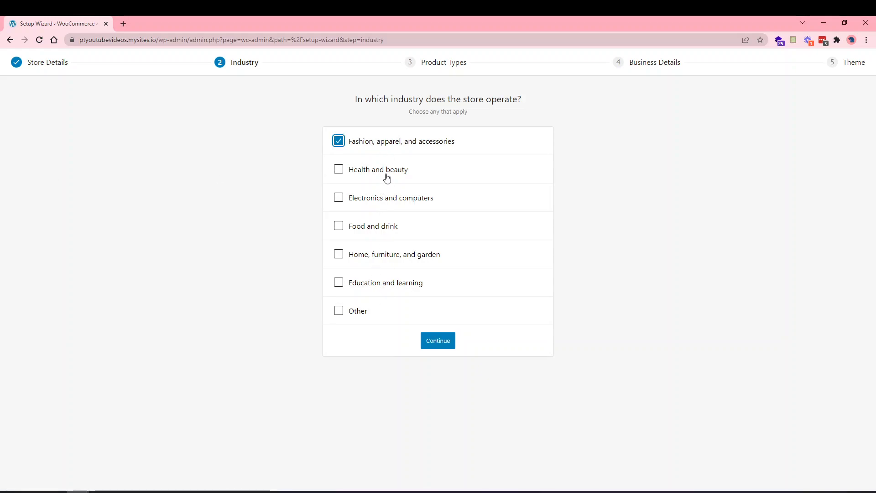
click(337, 312)
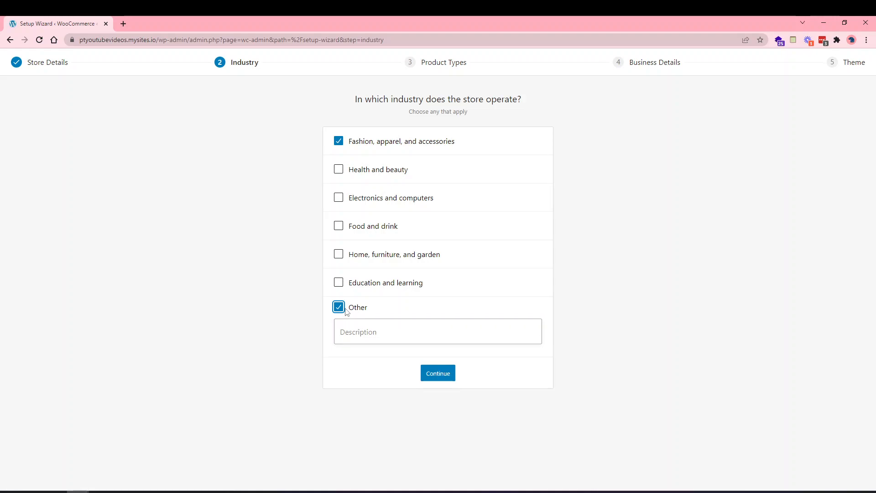
key(alt+Tab)
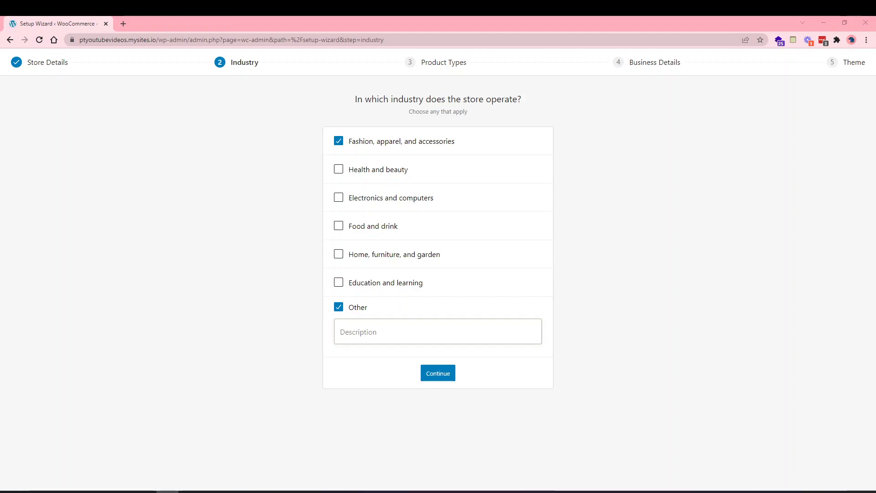
click(355, 307)
click(434, 342)
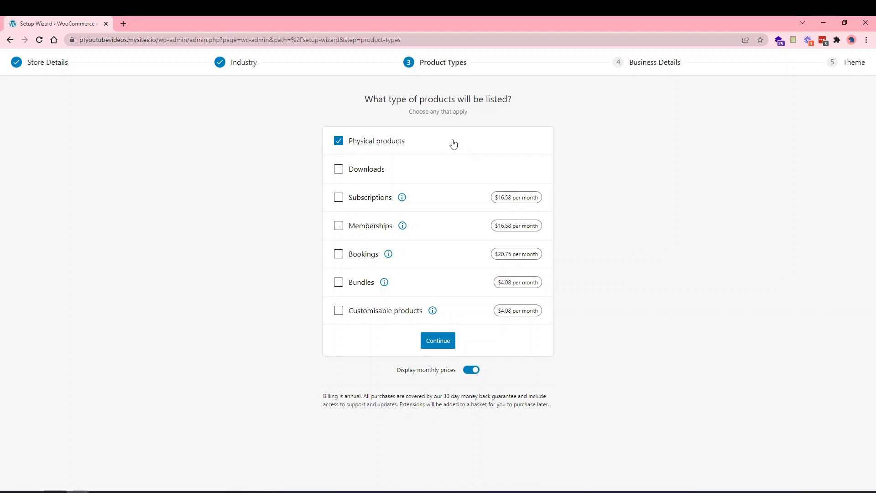
Keep Physical products as the only product type and open the Subscriptions info page in a new tab.
click(382, 171)
click(382, 171)
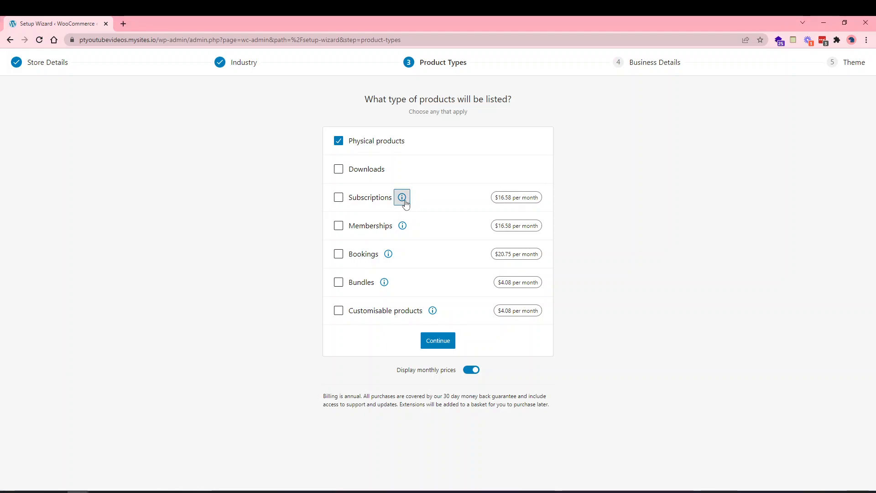
mouse_move(402, 197)
click(436, 173)
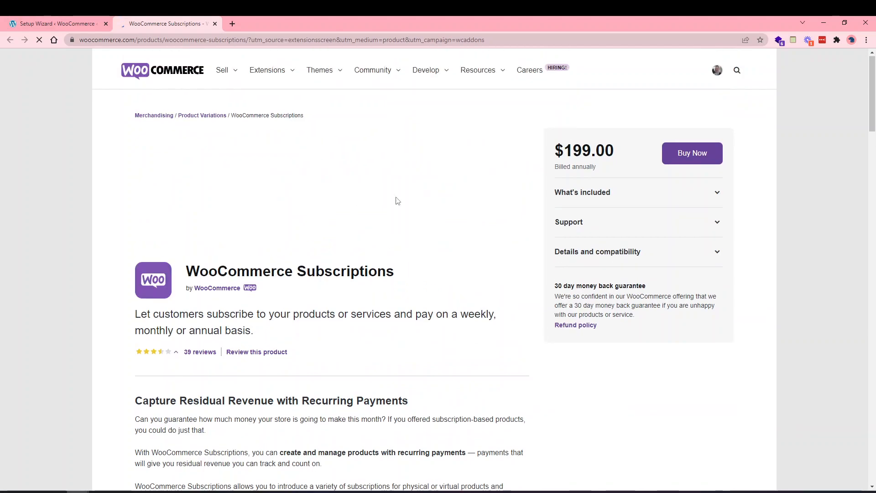
click(73, 23)
click(259, 245)
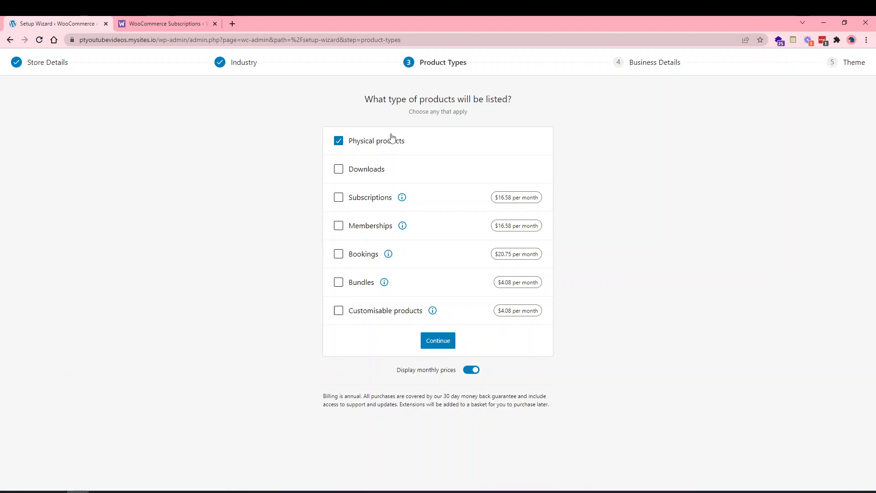
Choose 11 - 100 as the planned product count in Business details.
click(440, 344)
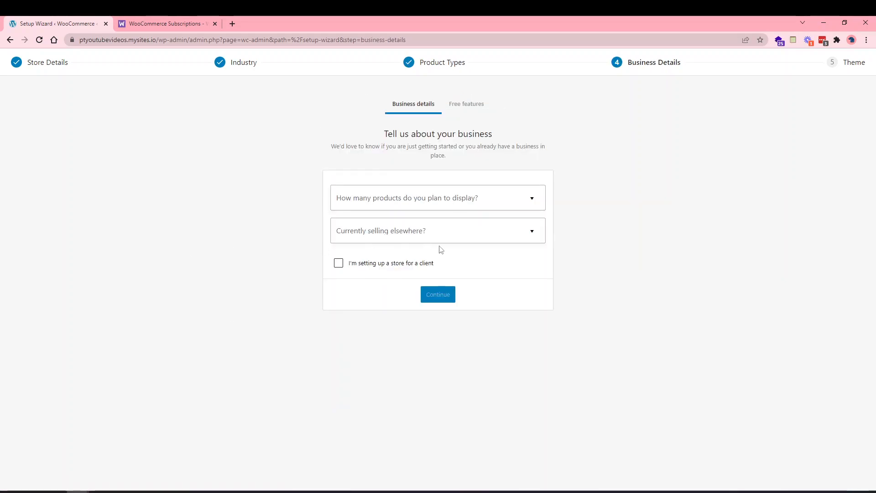
click(479, 199)
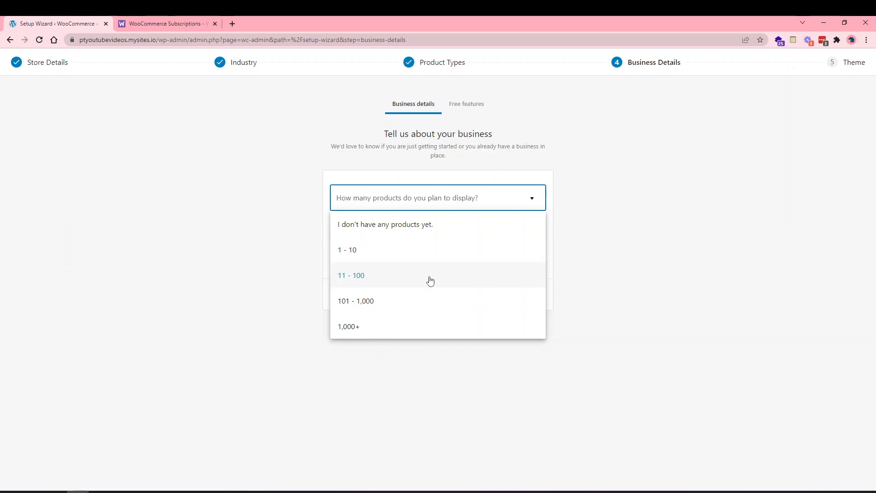
click(374, 274)
Set Currently selling elsewhere to No and continue to the free features step.
click(395, 236)
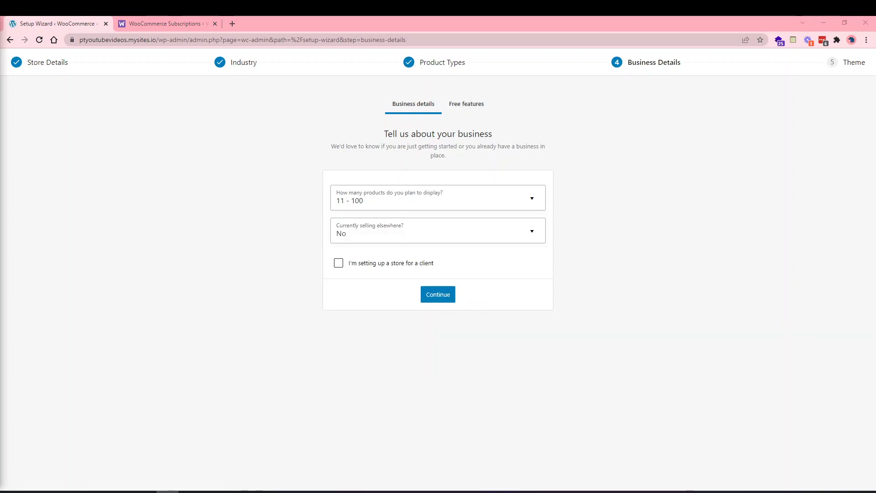
click(387, 234)
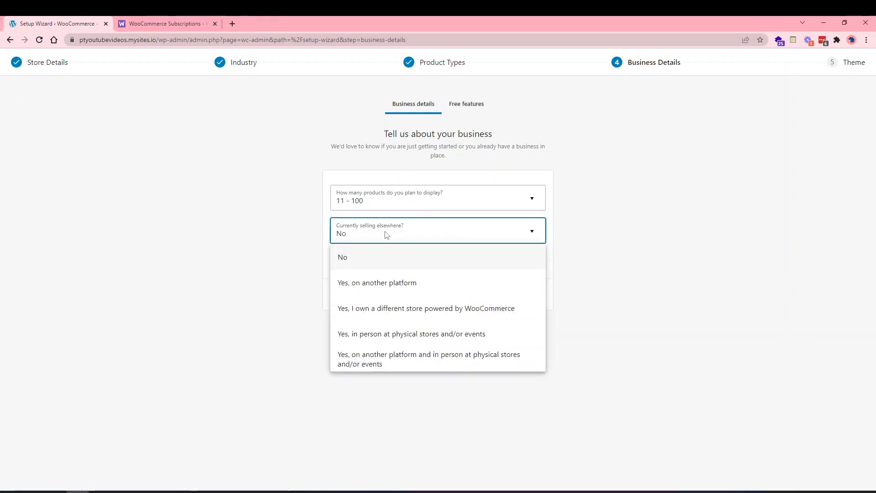
click(385, 280)
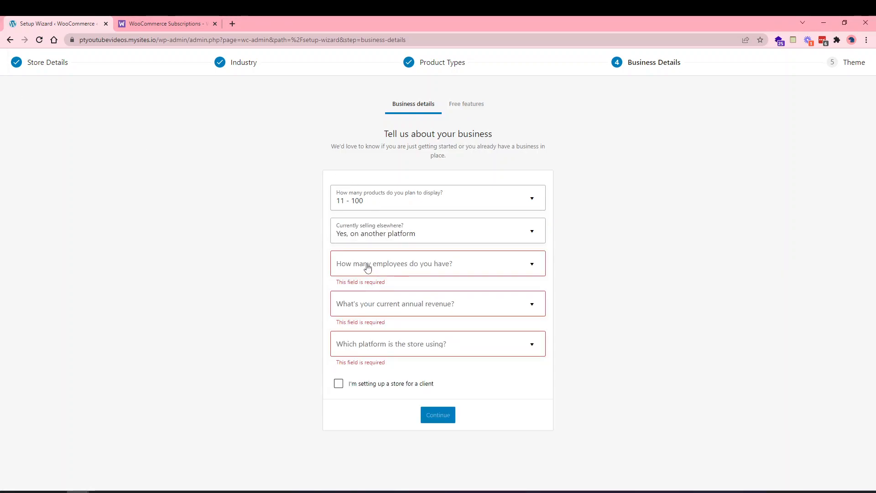
click(385, 343)
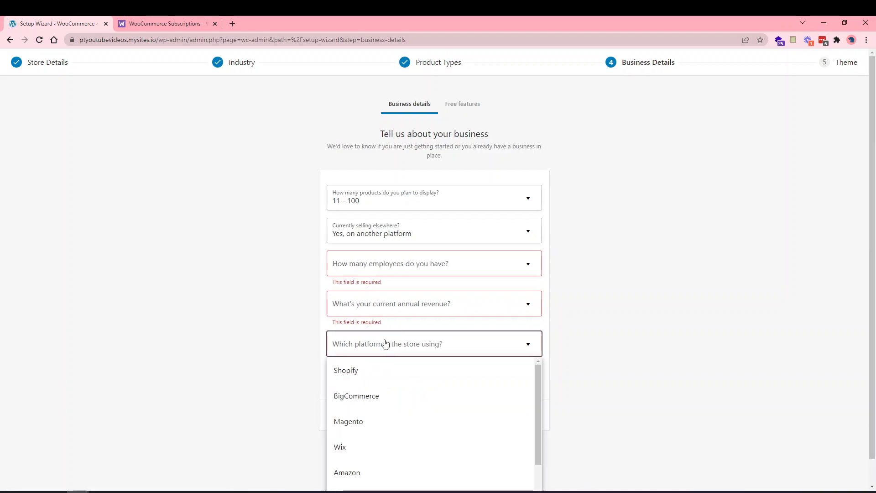
click(363, 397)
click(377, 235)
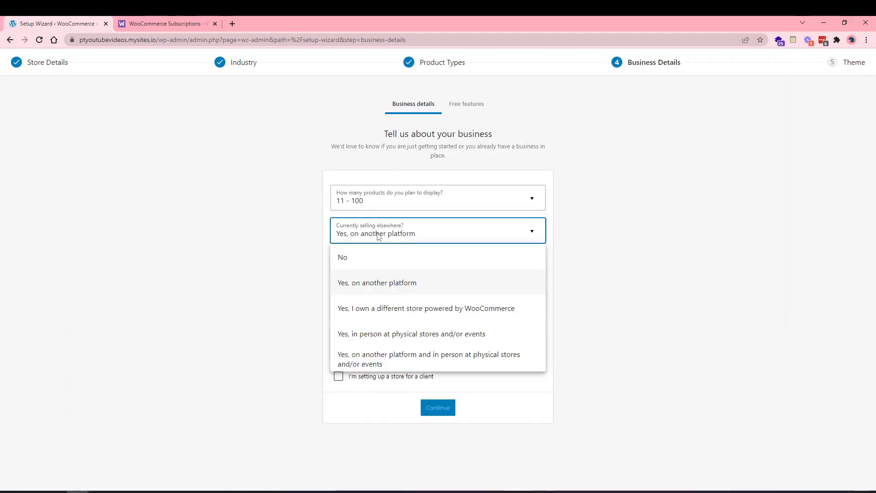
click(376, 308)
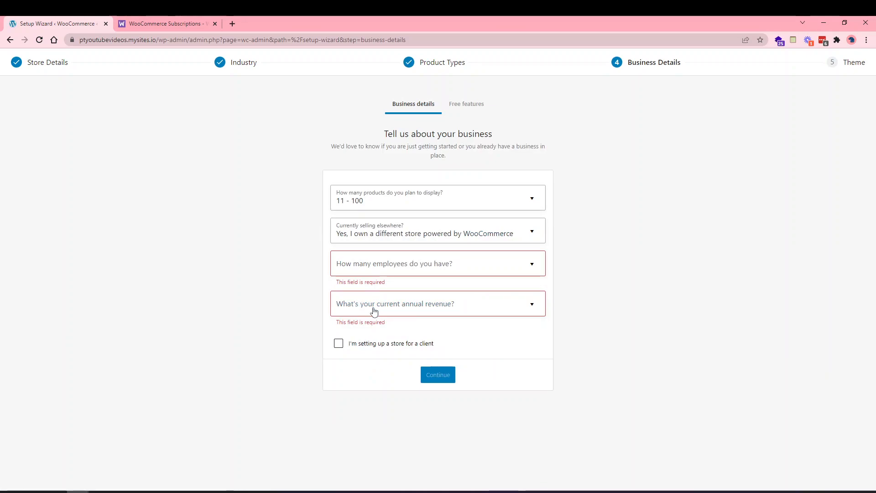
click(393, 238)
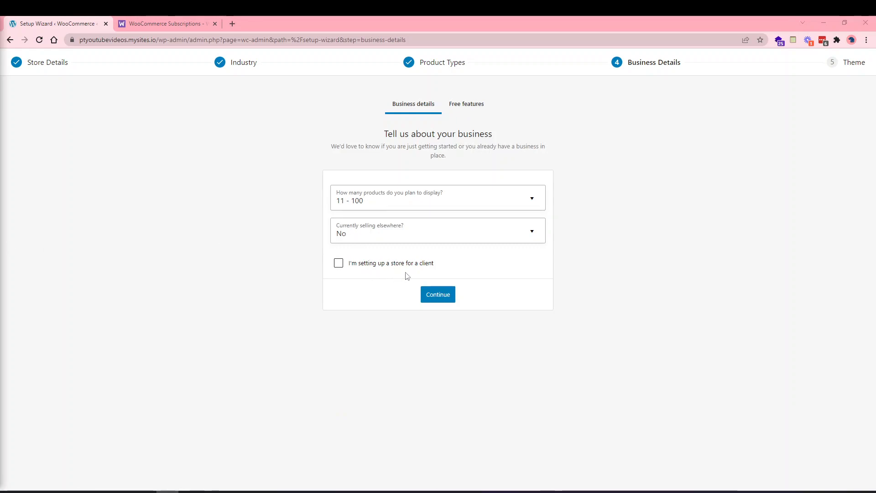
click(431, 295)
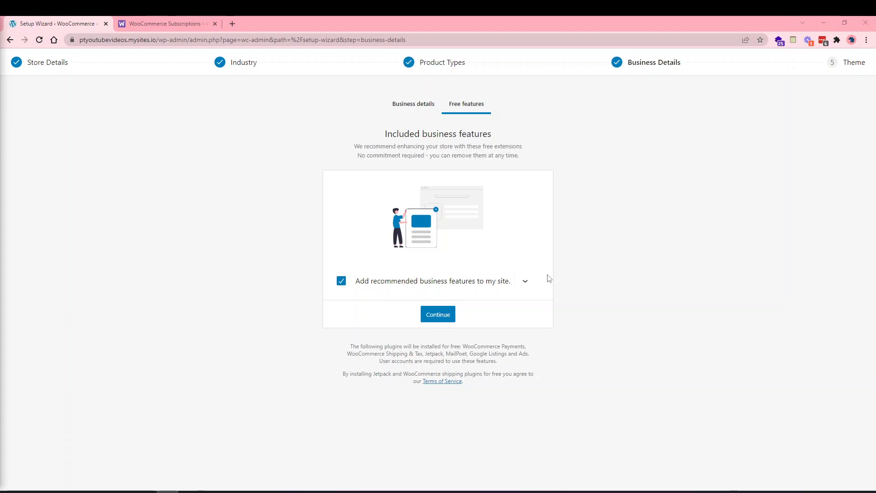
Review the recommended free plugins, untick Add recommended business features, and continue.
click(524, 283)
scroll(516, 354, down, 1)
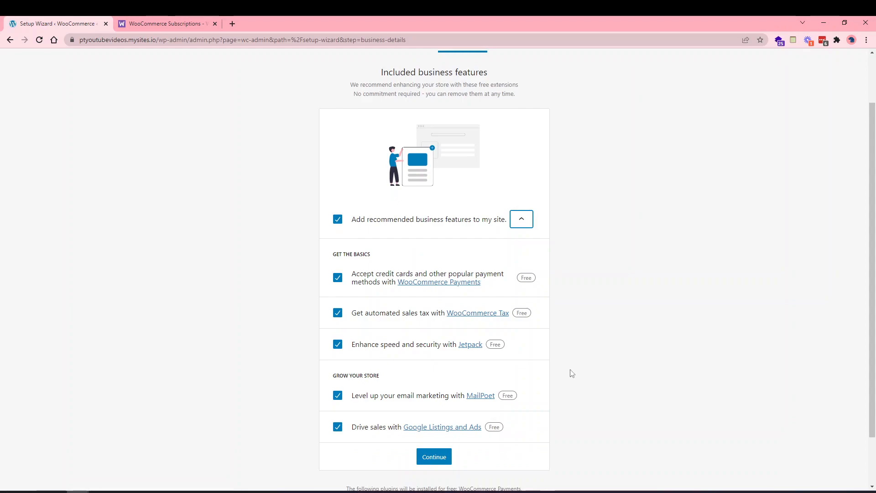
scroll(571, 374, down, 1)
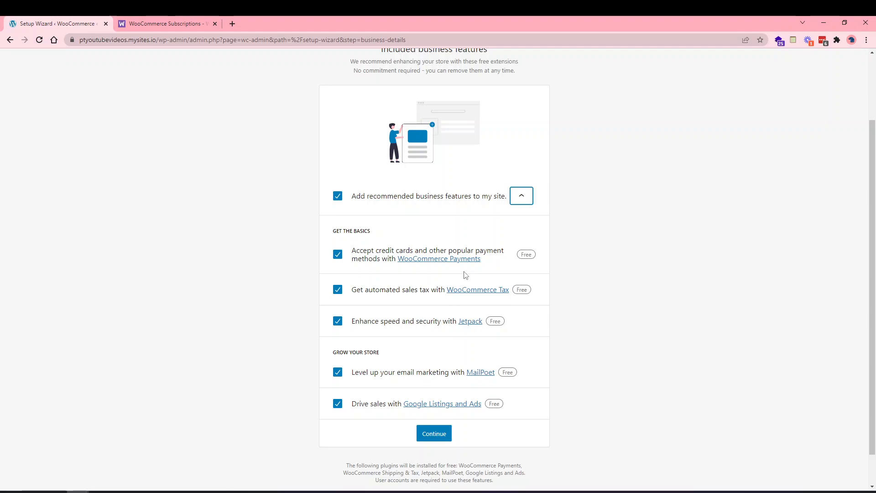
click(523, 201)
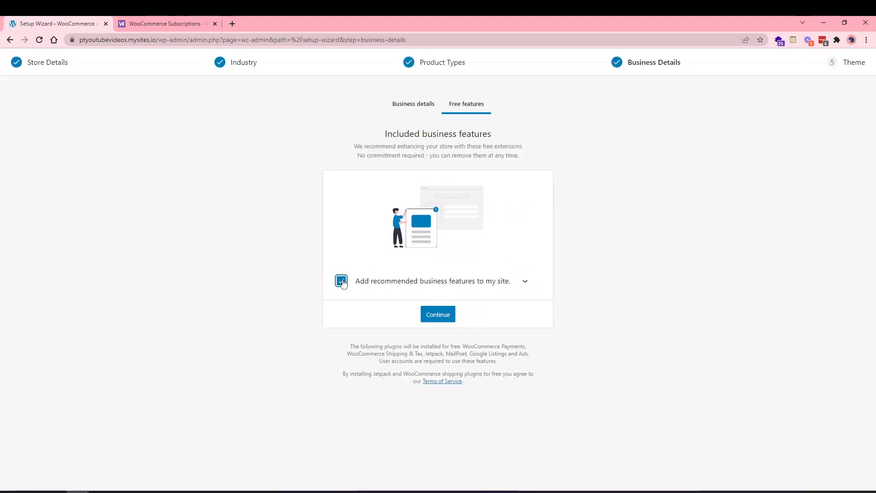
click(341, 281)
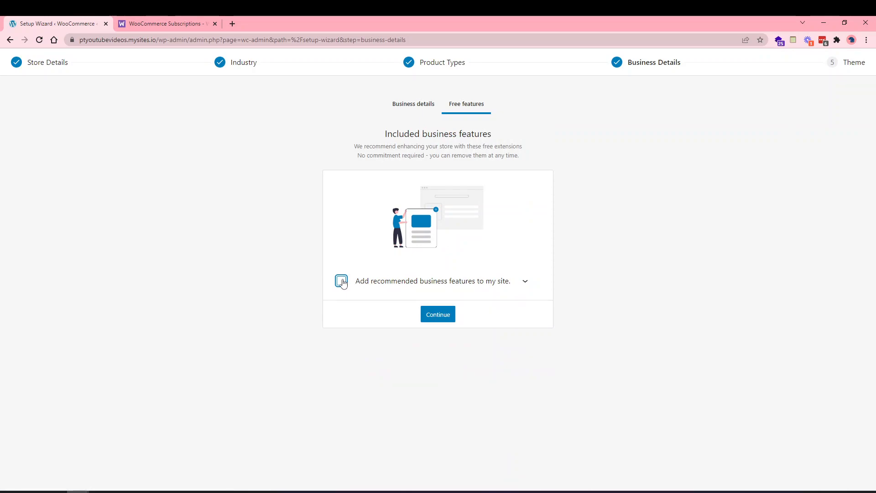
click(432, 322)
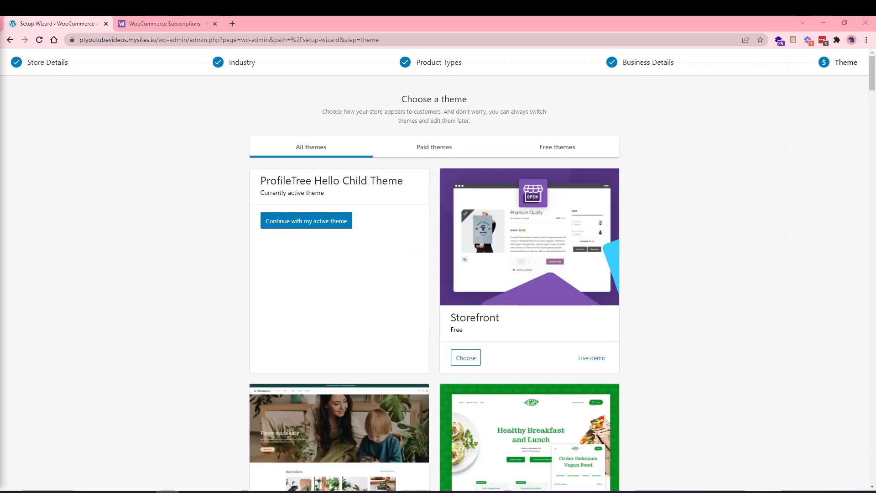
Install and activate the Storefront theme, then filter the Add Themes page to free themes.
scroll(169, 247, down, 1)
scroll(169, 248, up, 1)
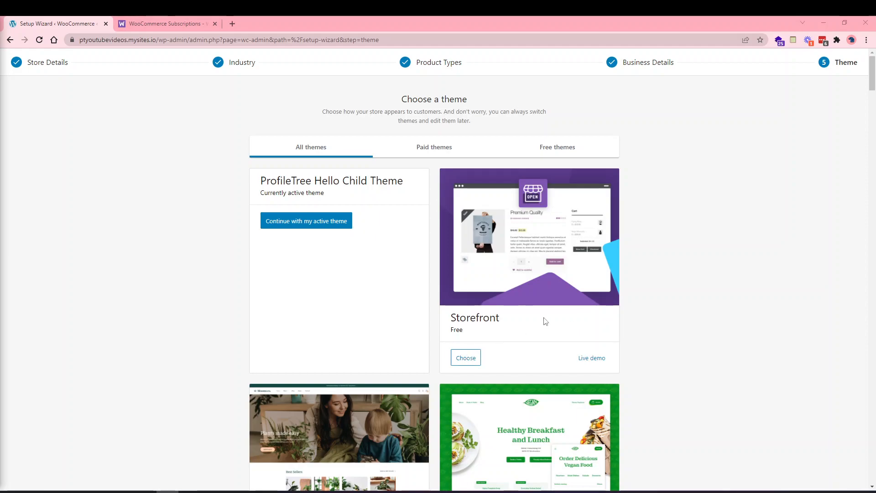
click(474, 361)
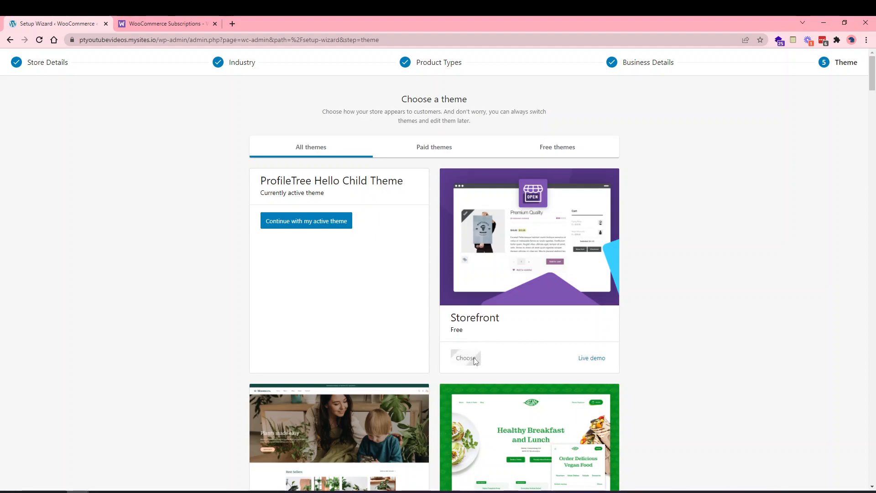
scroll(519, 350, down, 6)
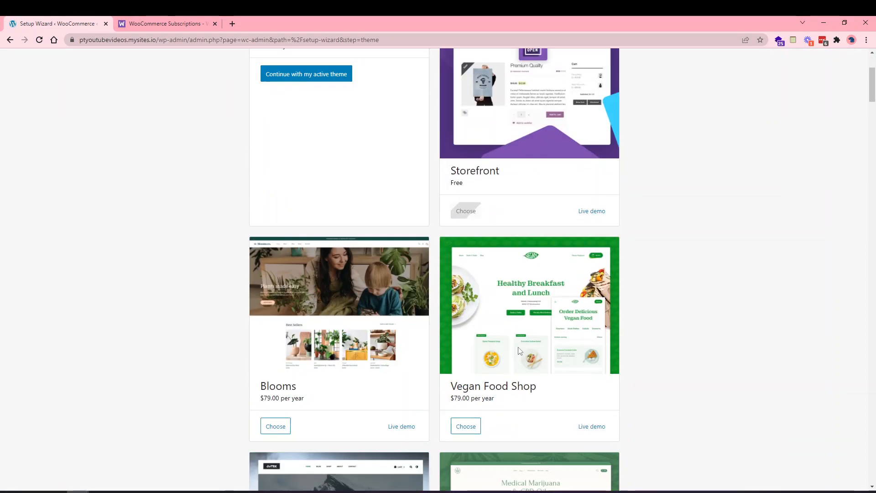
scroll(506, 368, down, 1)
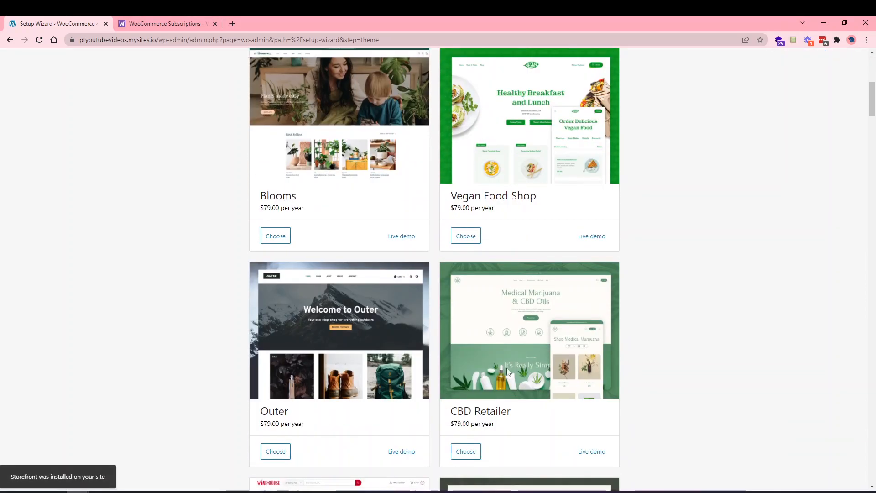
scroll(506, 368, up, 7)
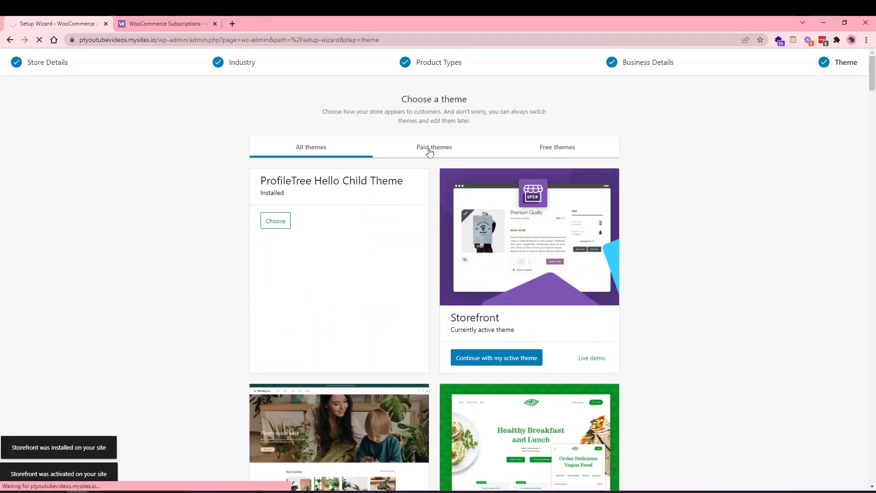
click(559, 154)
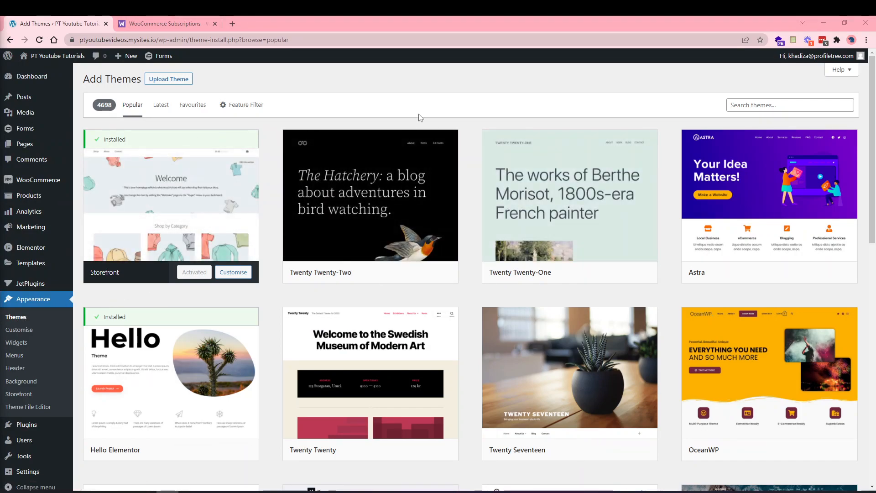
Search themes for 'woocommerce', then go to the WooCommerce Home page.
click(751, 104)
text(woo)
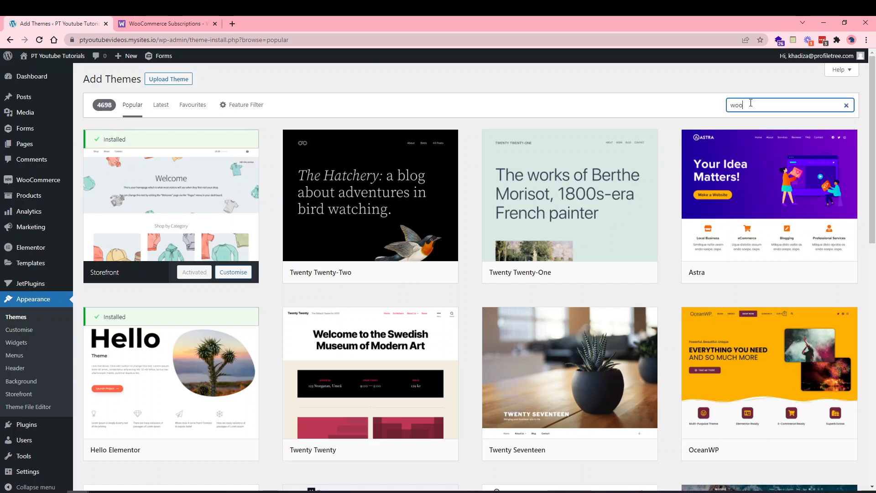
text(commerce)
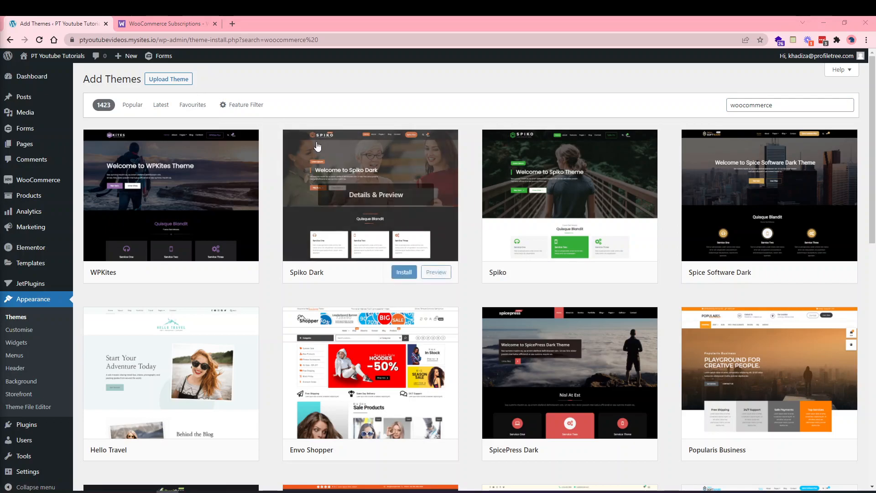
click(30, 183)
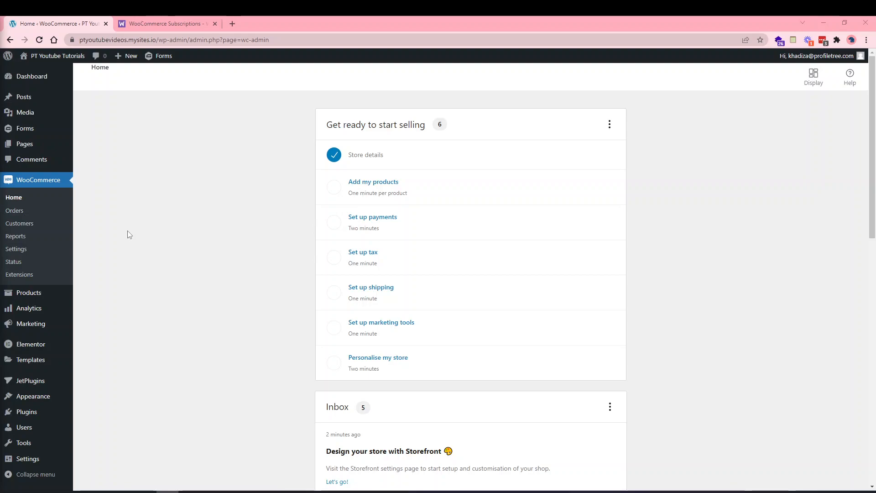
click(15, 250)
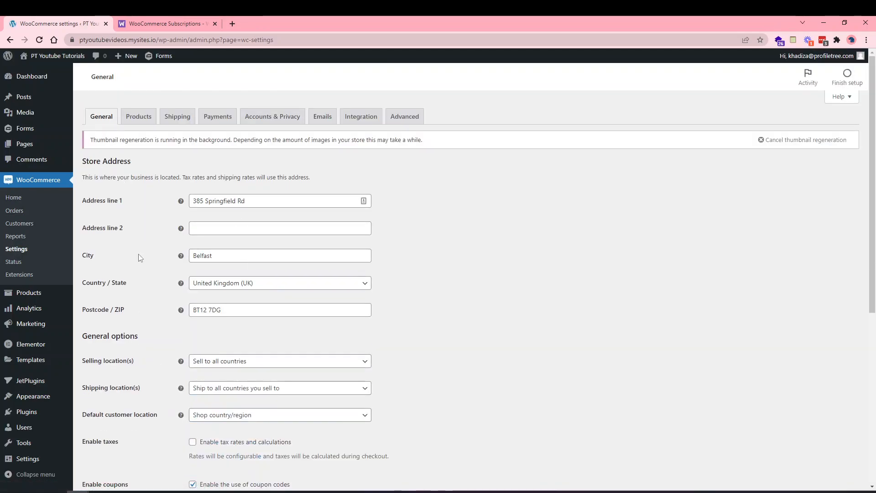
scroll(213, 320, down, 1)
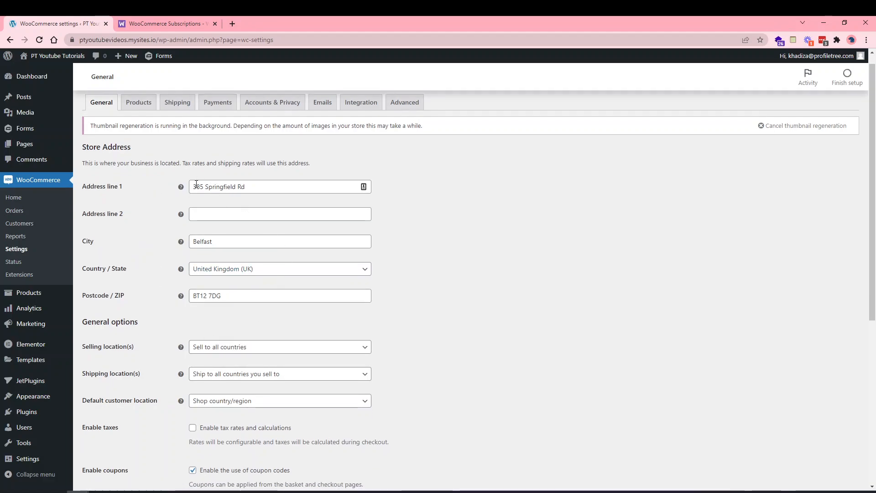
scroll(228, 278, down, 6)
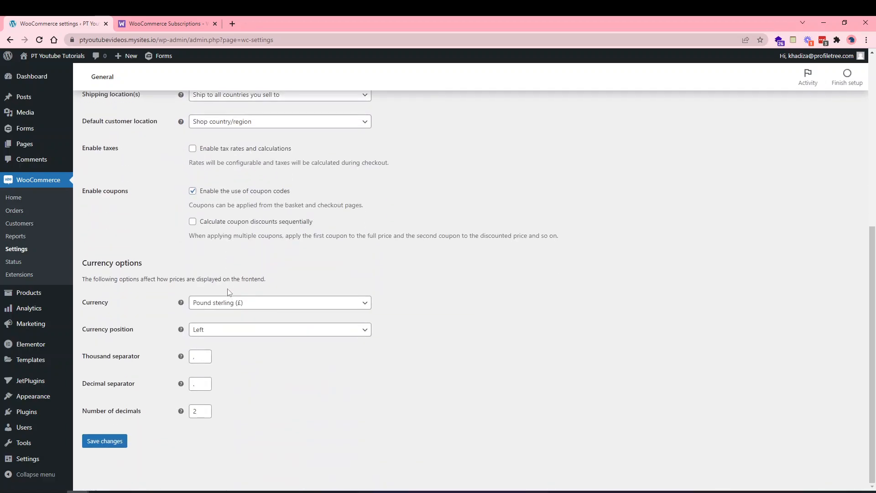
scroll(215, 261, up, 5)
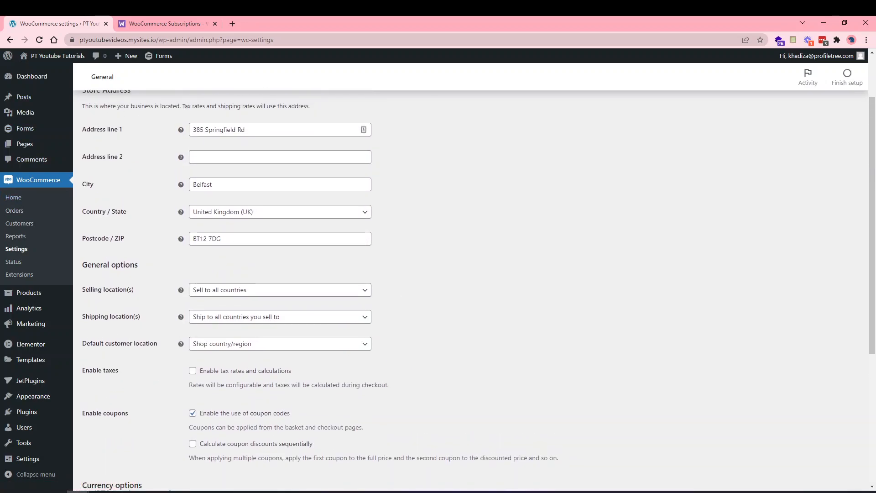
scroll(224, 215, up, 2)
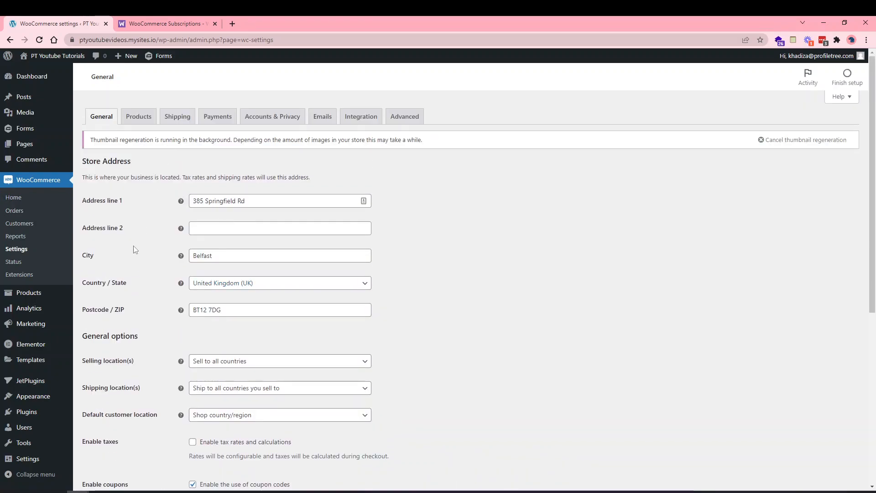
scroll(133, 249, down, 2)
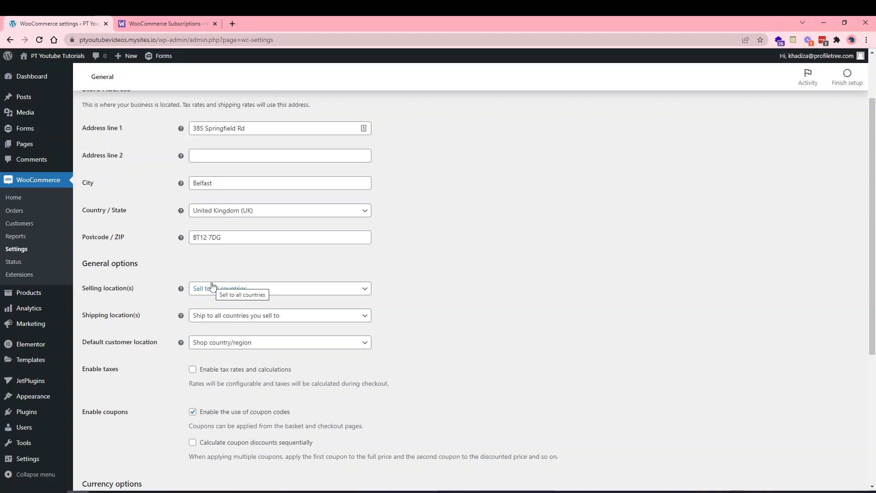
click(213, 286)
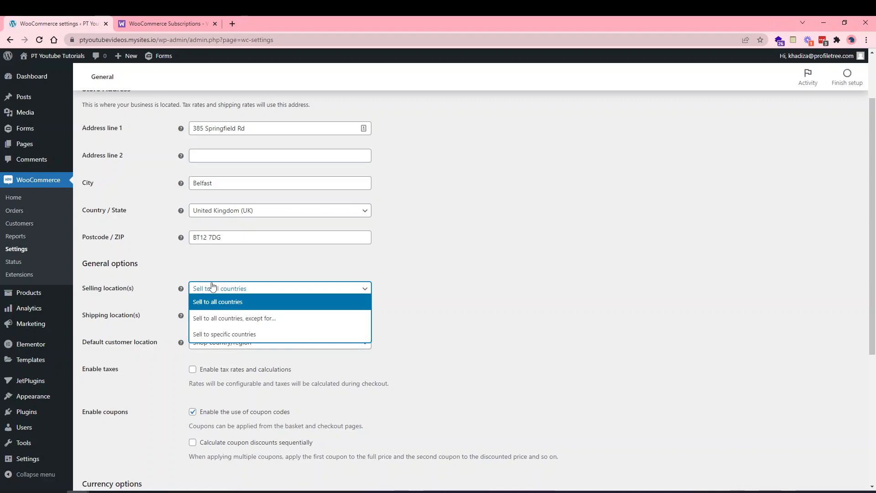
click(217, 324)
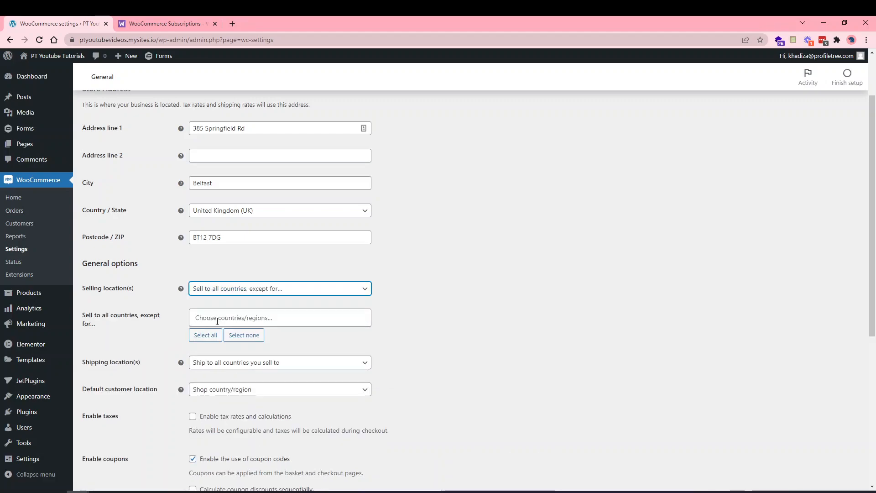
click(270, 317)
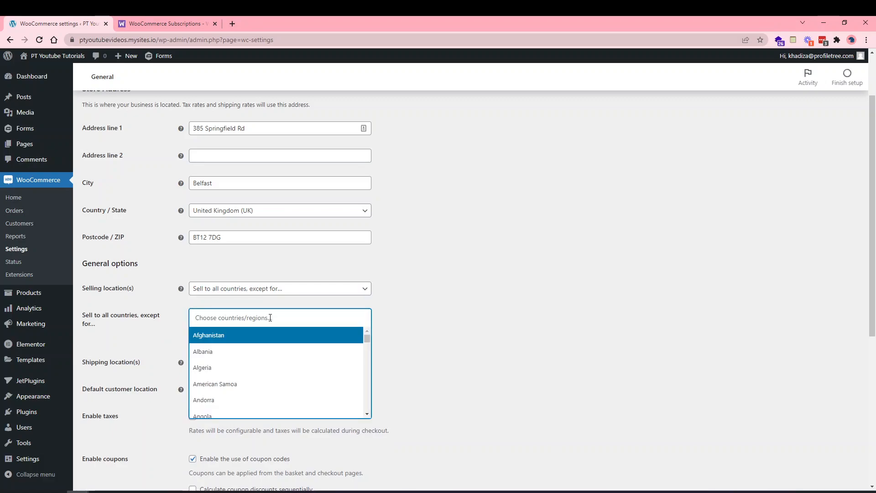
text(unite)
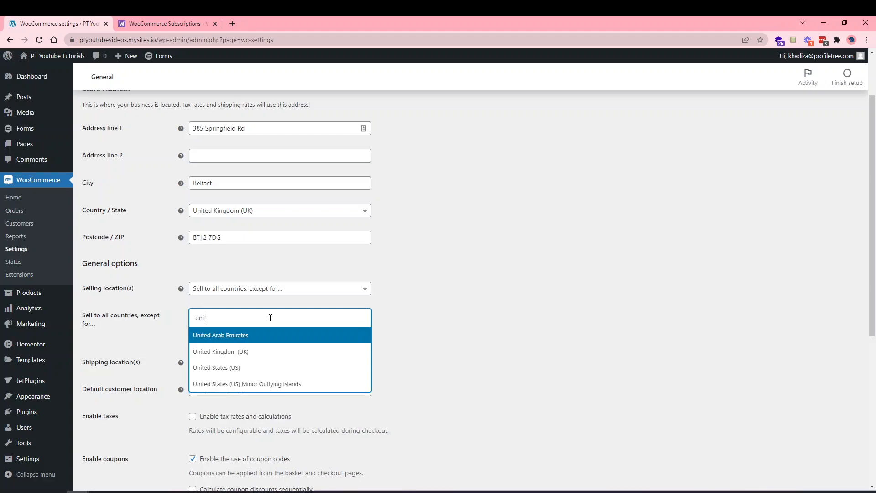
click(235, 368)
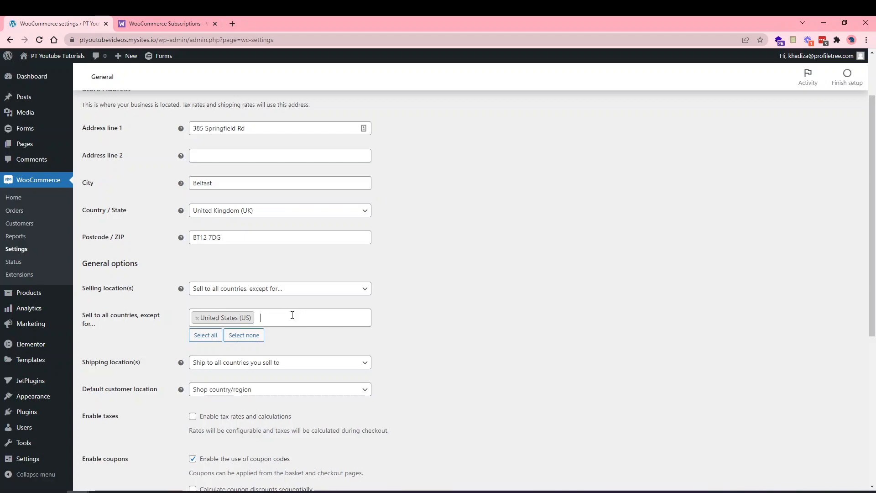
click(197, 318)
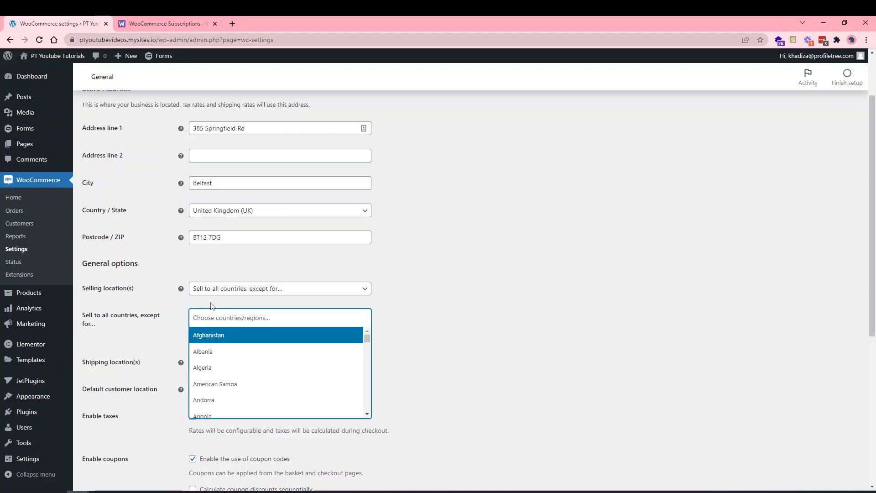
click(215, 291)
click(214, 299)
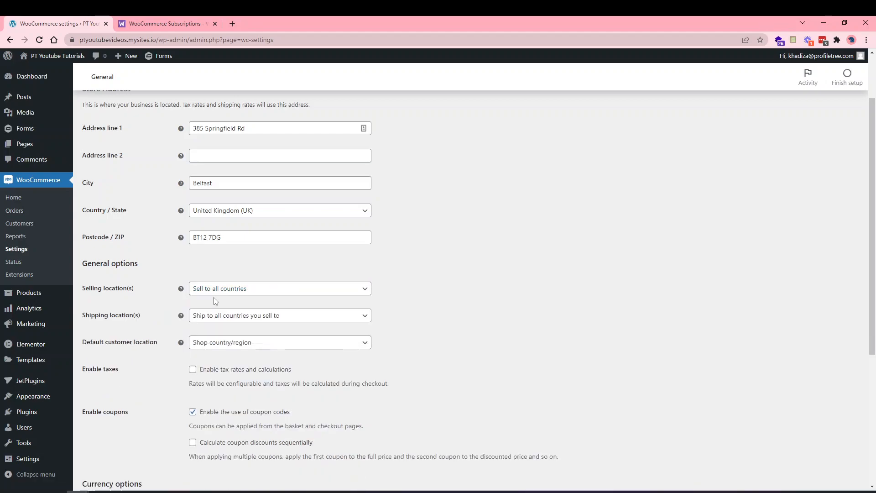
click(213, 290)
click(214, 334)
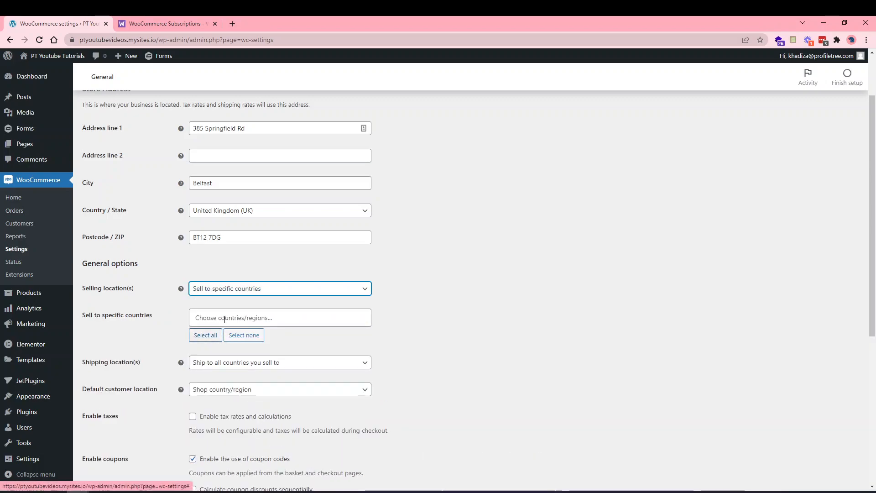
click(225, 317)
text(united)
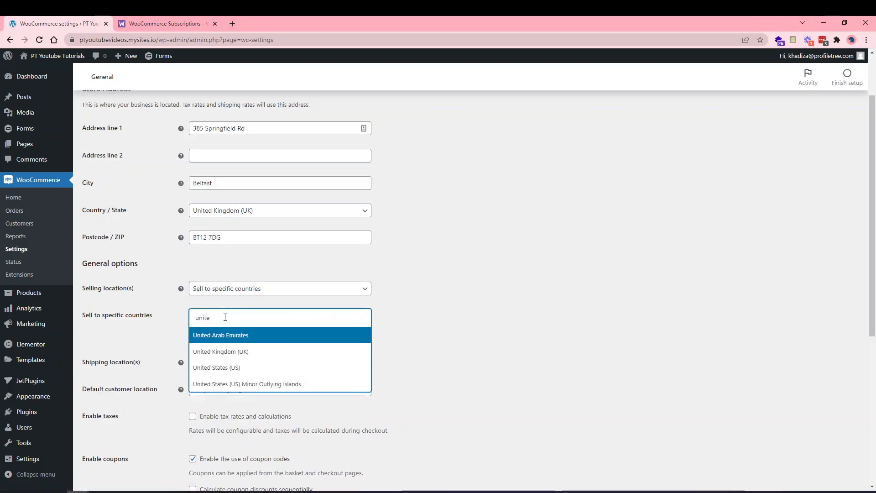
click(219, 352)
text(ire)
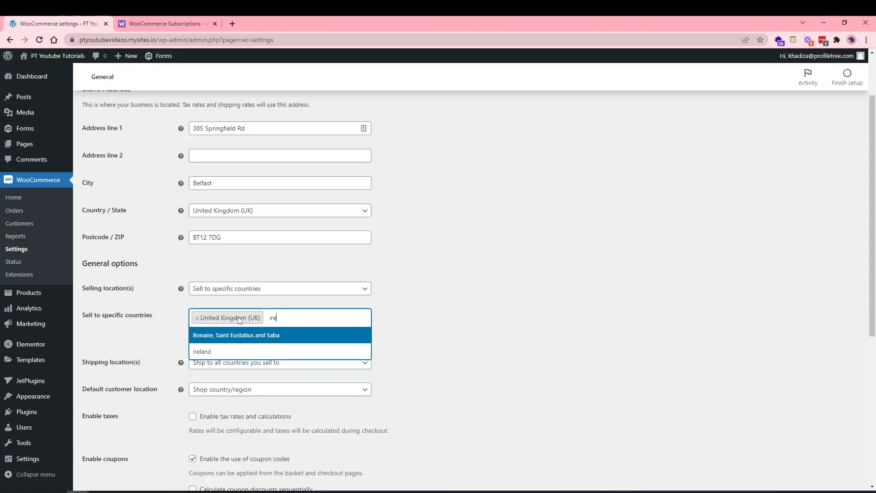
click(279, 350)
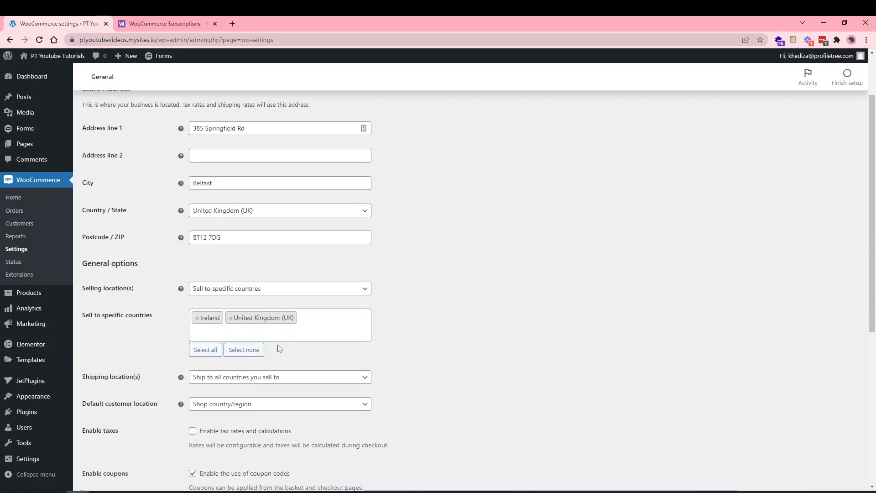
text(gema)
key(BackSpace)
key(BackSpace)
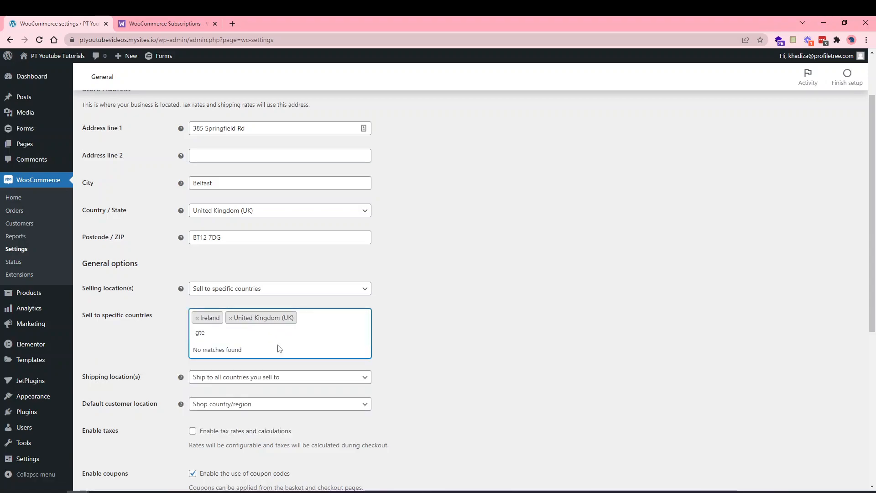
text(r)
click(274, 364)
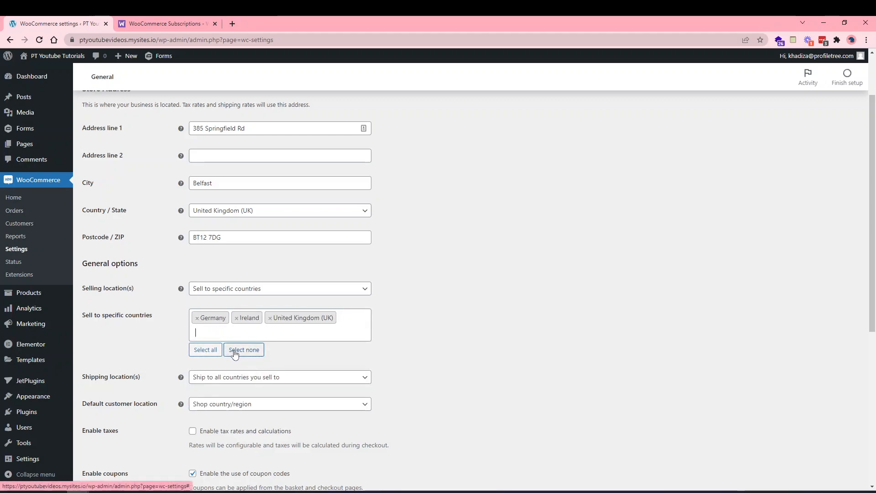
click(236, 351)
click(232, 319)
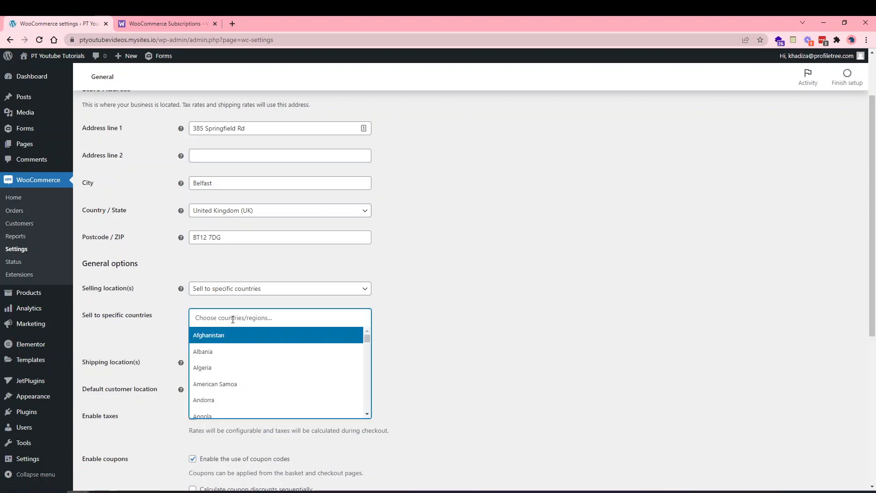
click(180, 323)
click(200, 292)
click(203, 302)
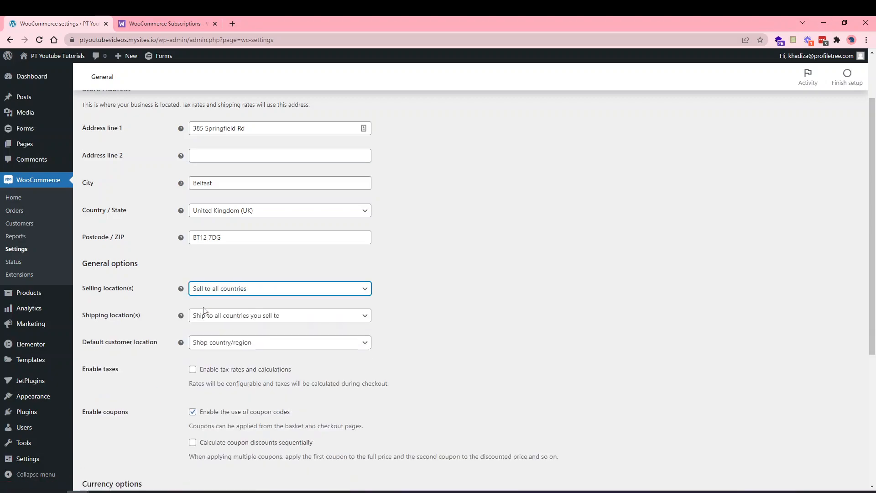
Set Default customer location to No location by default, enable tax rates and calculations, and save.
scroll(170, 387, down, 1)
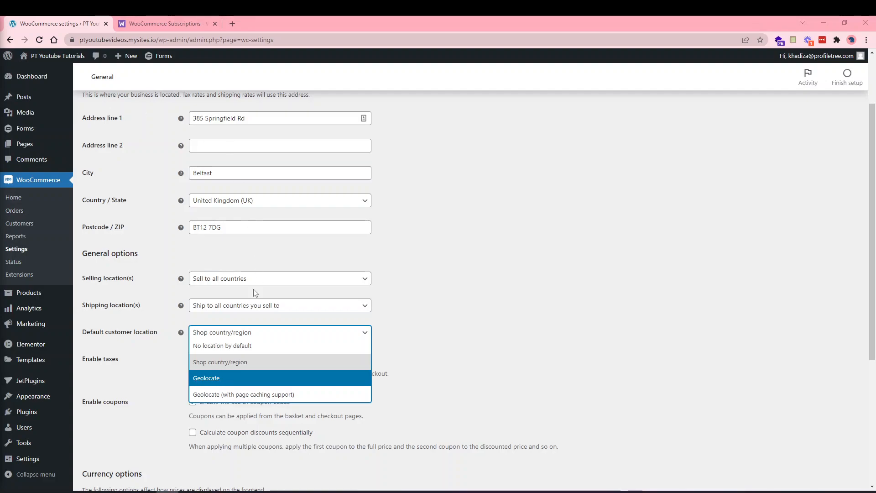
click(240, 349)
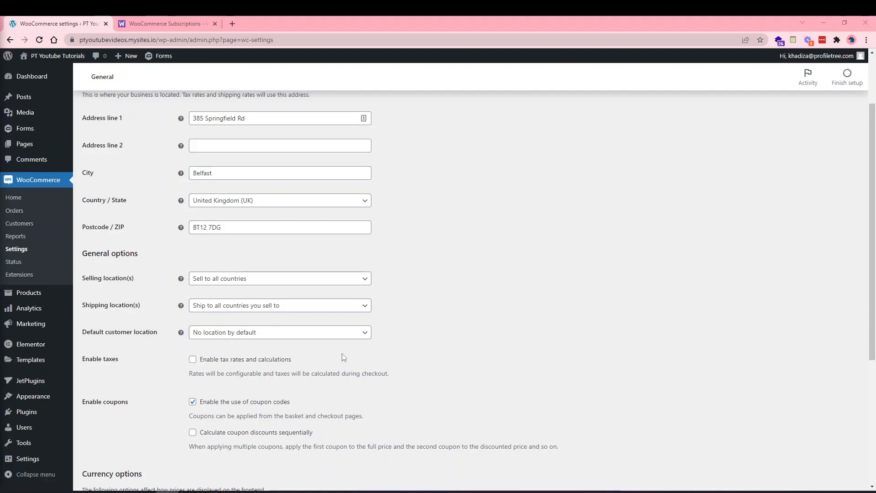
click(275, 362)
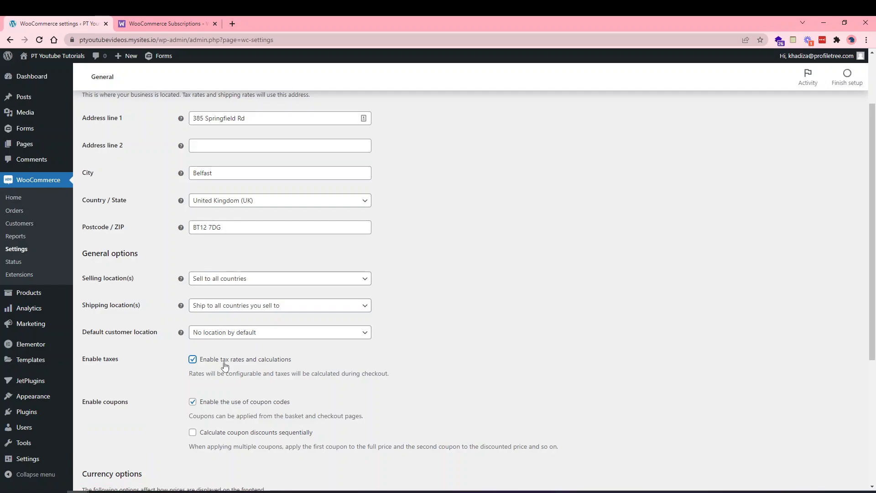
scroll(302, 294, up, 2)
scroll(301, 287, down, 1)
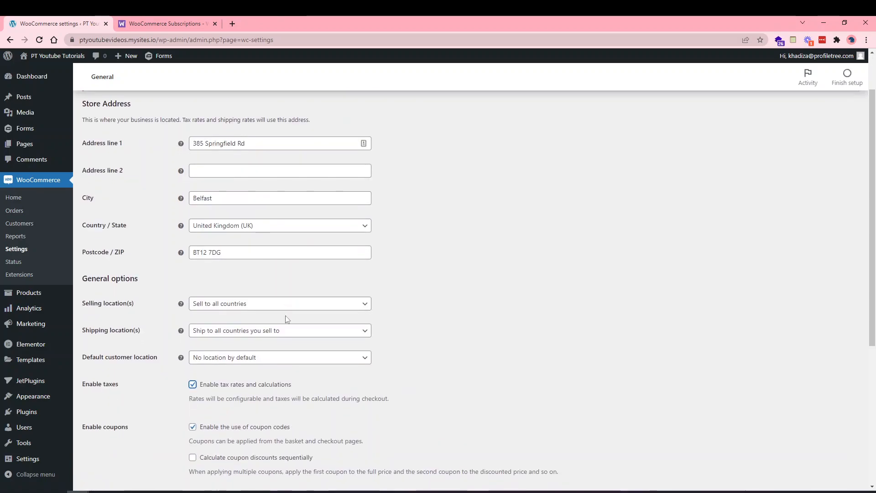
scroll(287, 319, down, 4)
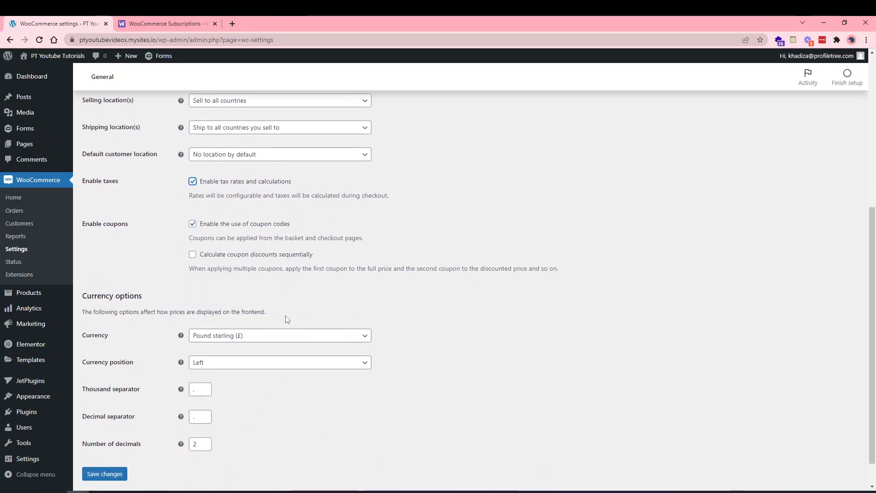
click(117, 474)
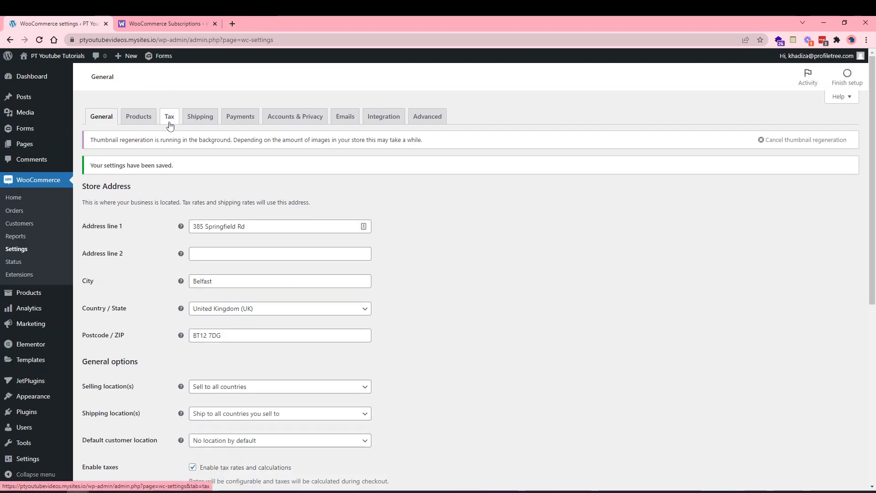
scroll(224, 403, down, 5)
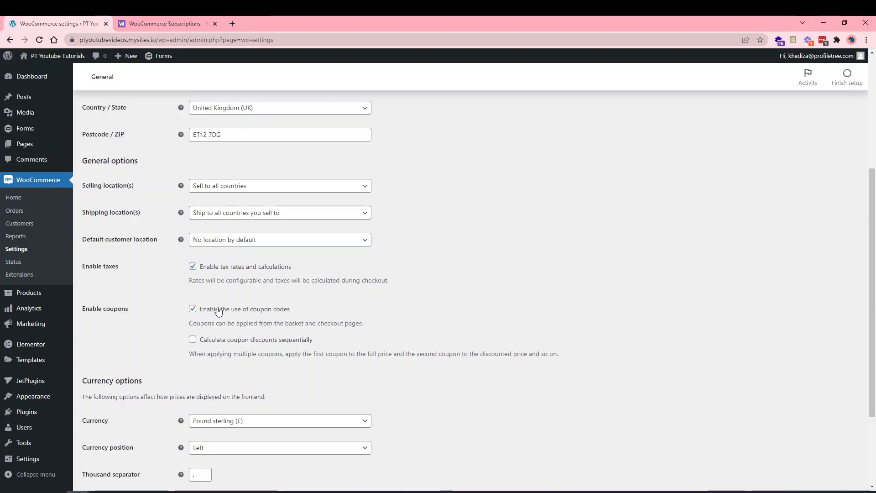
Untick 'Enable the use of coupon codes' so the sequential-discount option disappears.
click(218, 311)
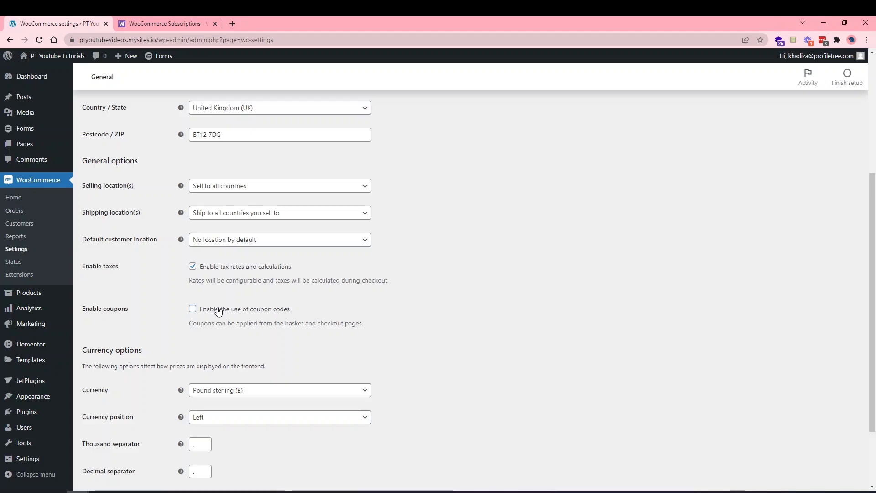
click(219, 311)
click(219, 310)
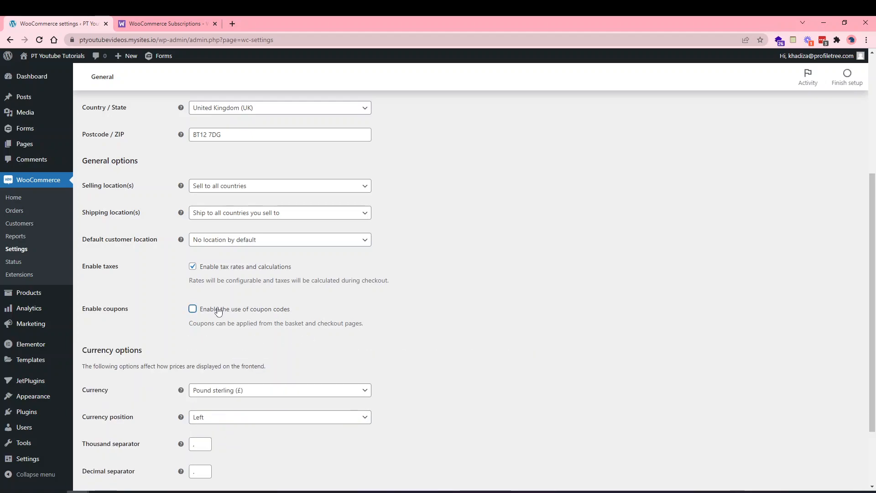
scroll(218, 311, down, 2)
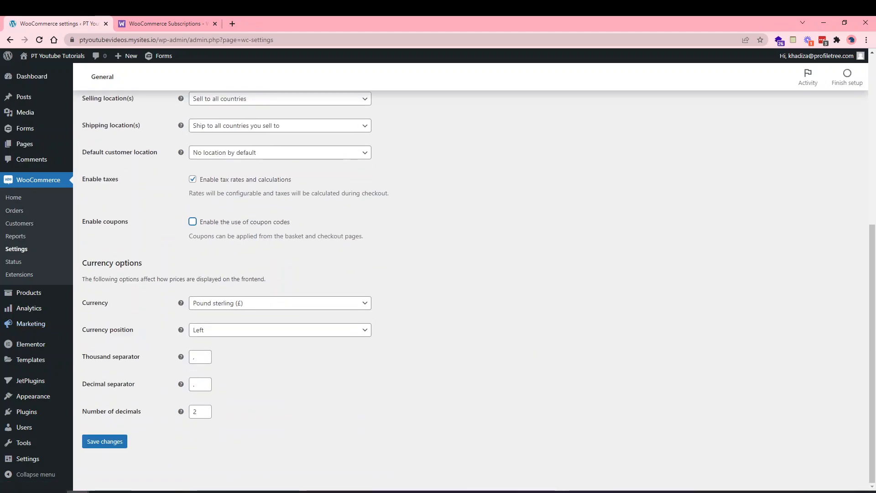
Keep Pound sterling, Left currency position and 2 decimals, then re-enable coupon codes.
click(218, 306)
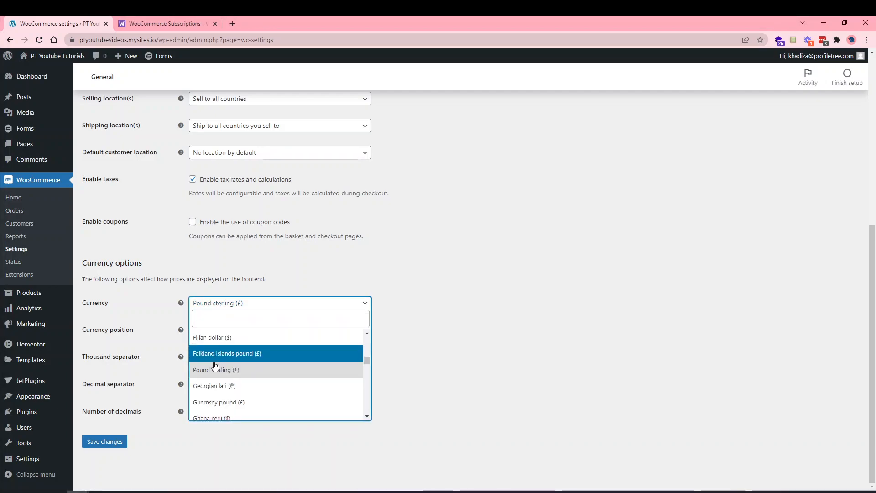
scroll(214, 375, down, 3)
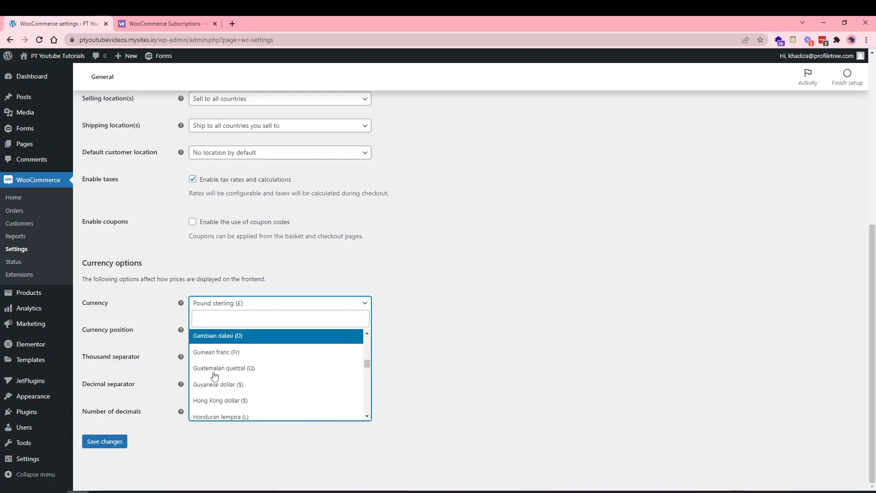
scroll(214, 375, up, 3)
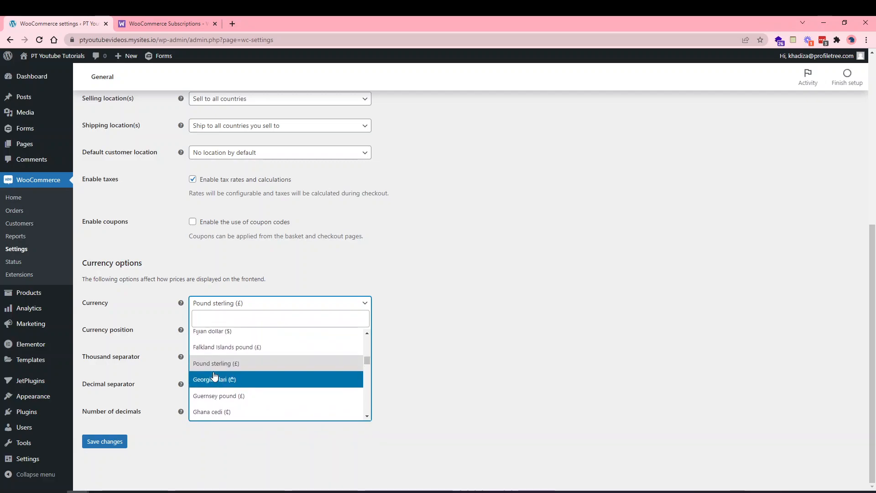
click(215, 356)
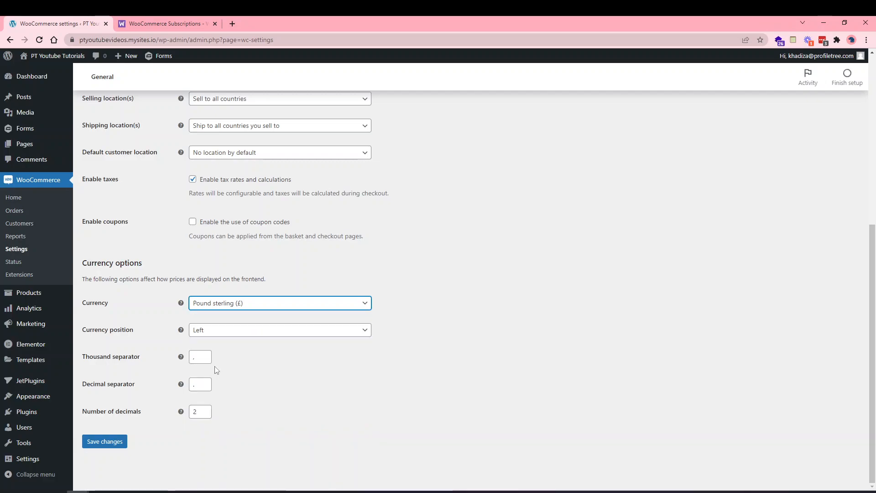
click(217, 335)
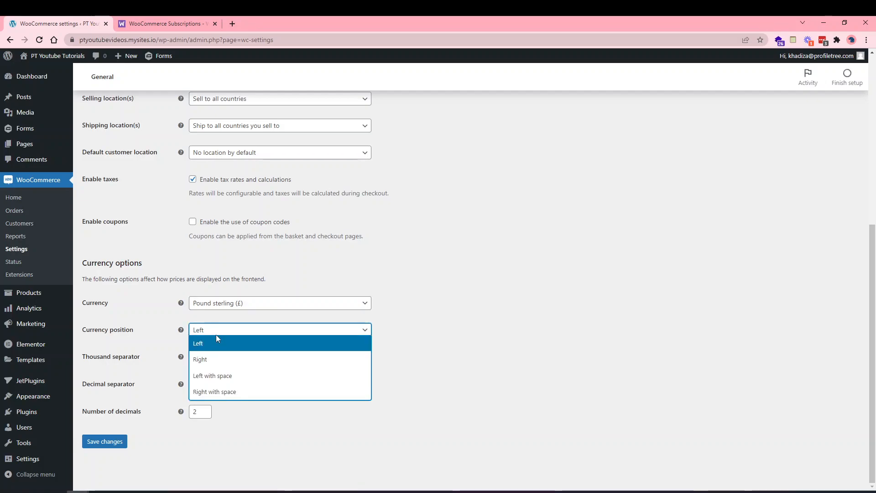
click(390, 324)
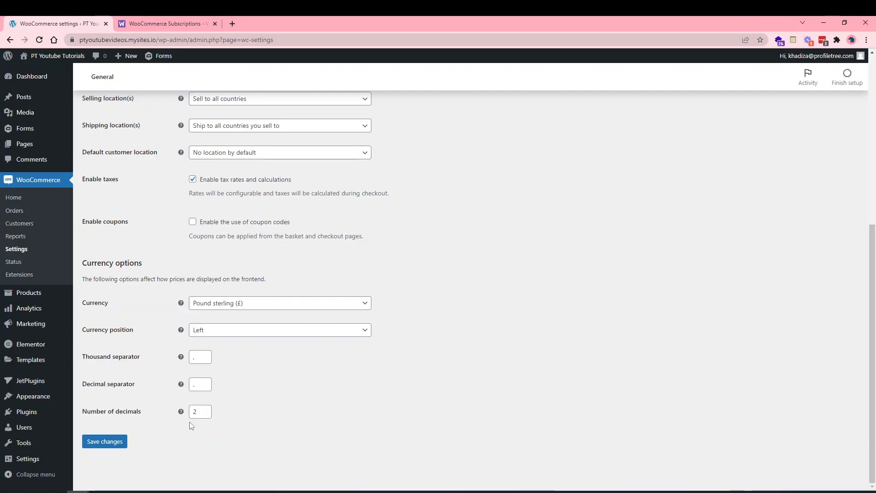
click(202, 412)
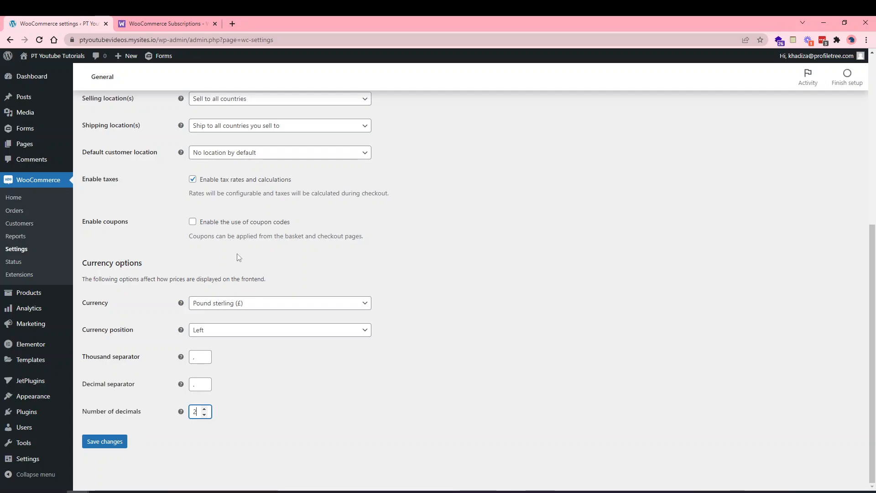
click(226, 227)
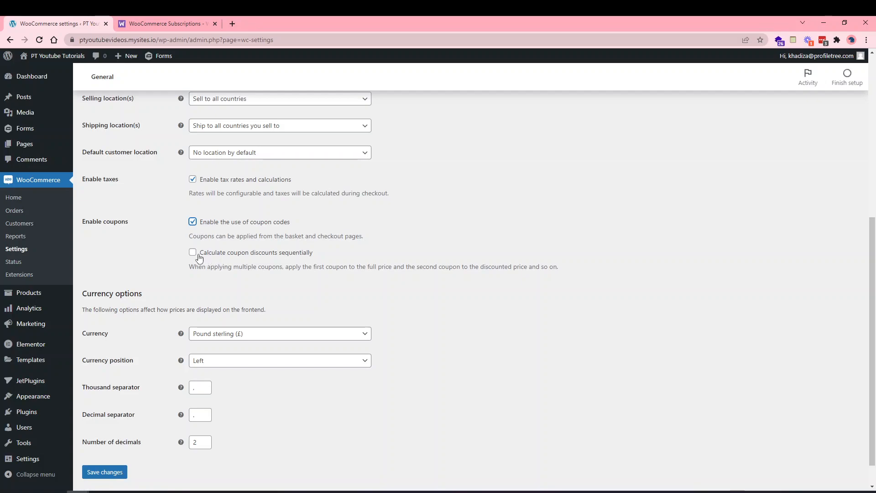
Untick sequential coupon discounts and coupon codes, then save the General settings.
click(198, 256)
click(193, 221)
scroll(186, 324, up, 3)
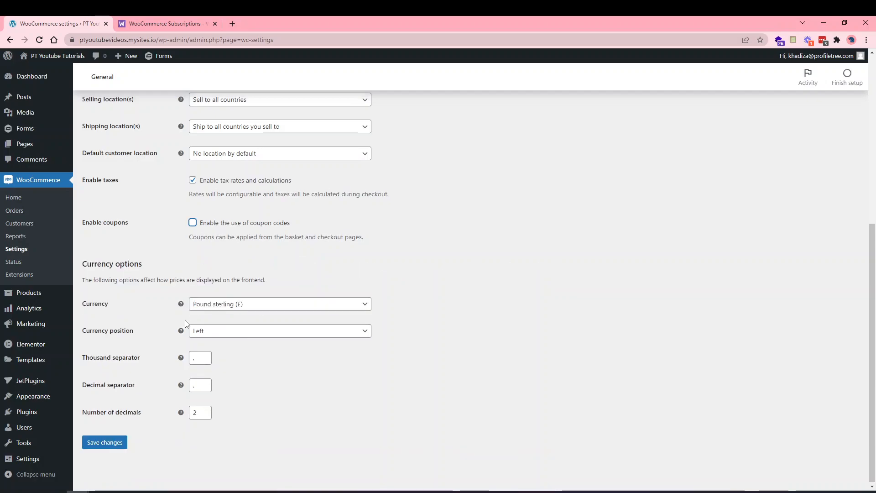
scroll(186, 324, up, 3)
scroll(165, 395, down, 5)
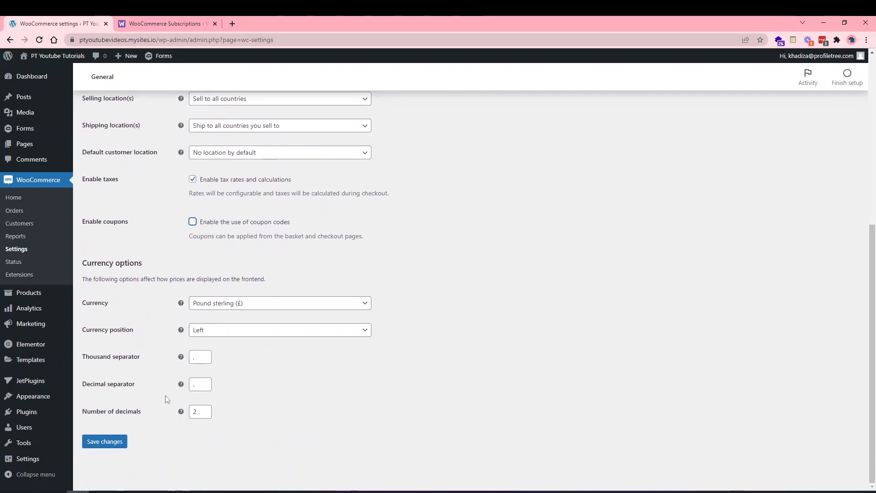
click(111, 442)
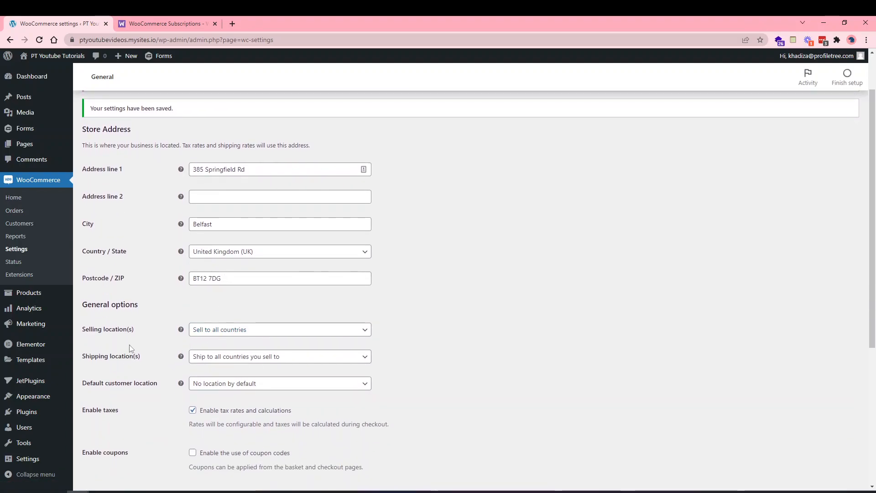
scroll(127, 333, up, 2)
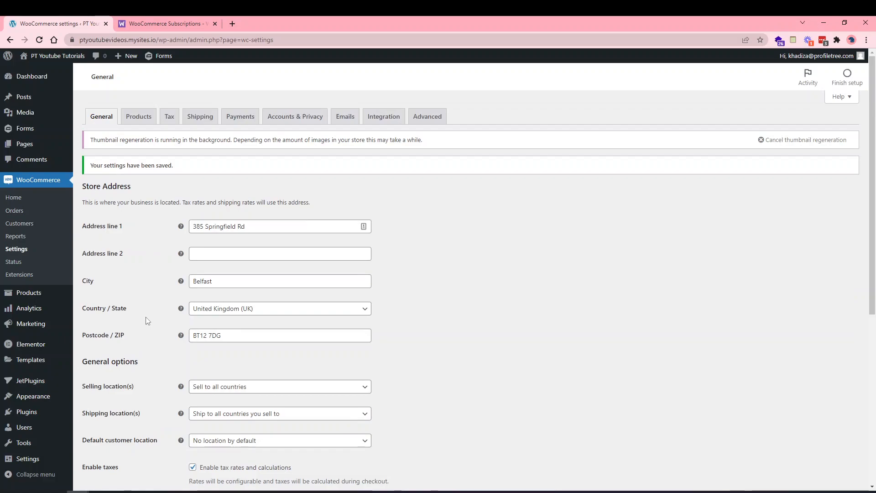
scroll(137, 314, down, 6)
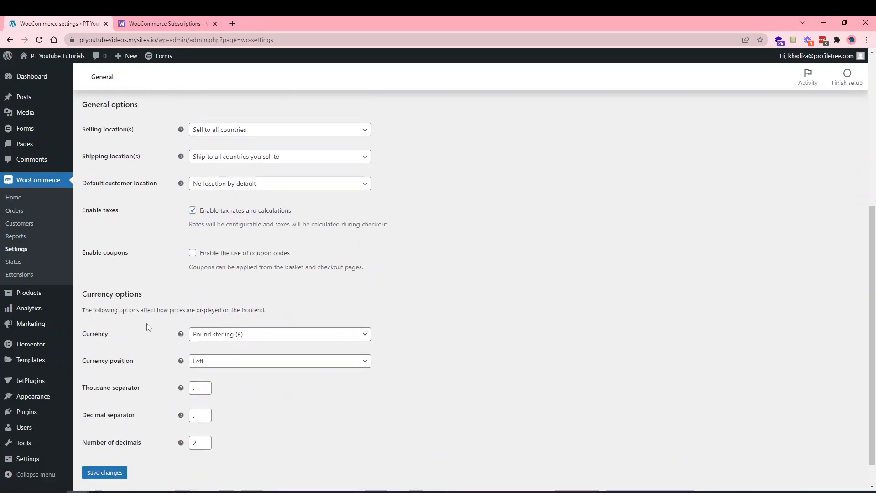
scroll(170, 270, up, 6)
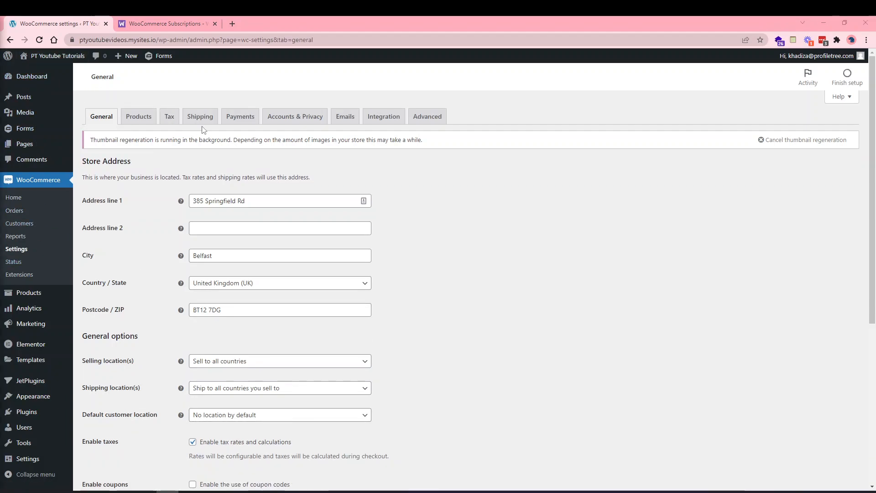
Switch to the Products settings showing Shop page, kg weight and cm dimensions.
click(144, 121)
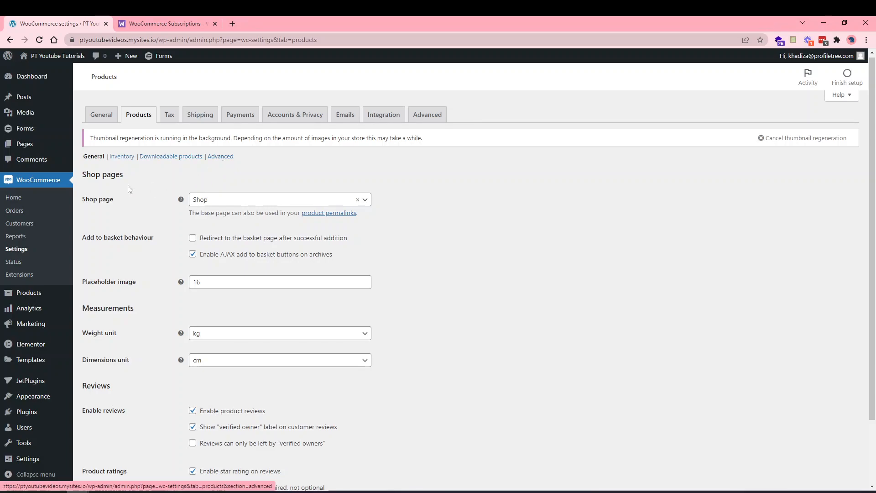
scroll(121, 215, down, 1)
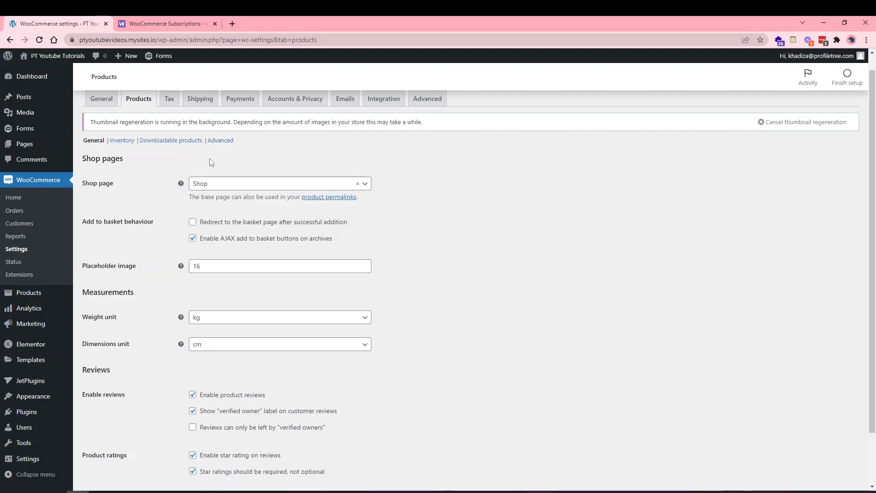
Open the Pages list in a second browser tab, then return to the settings tab.
right_click(44, 141)
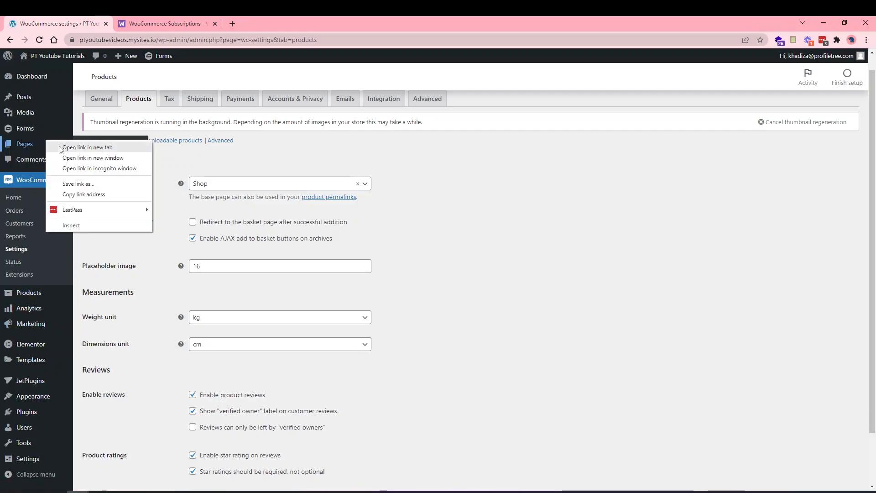
click(75, 145)
drag(264, 24, 169, 24)
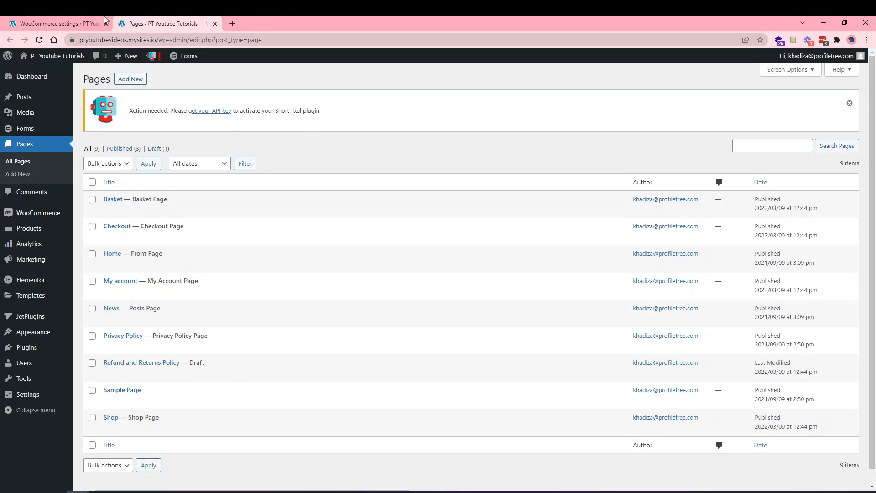
click(91, 24)
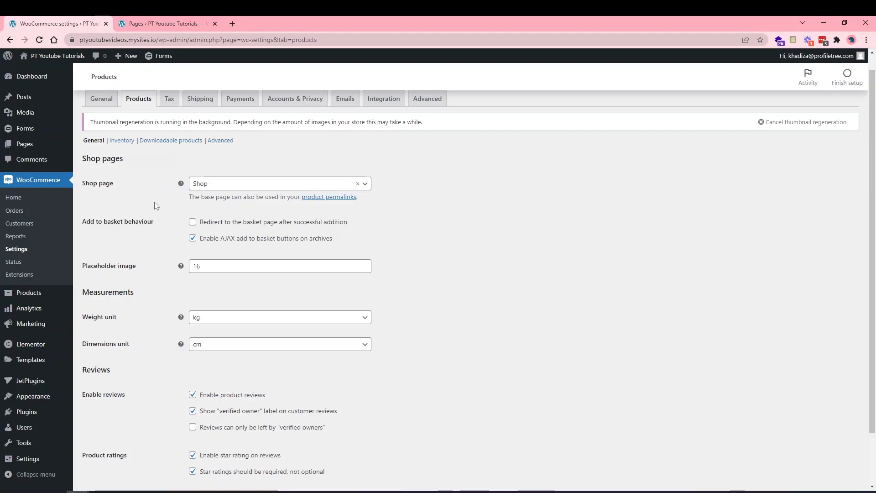
click(201, 183)
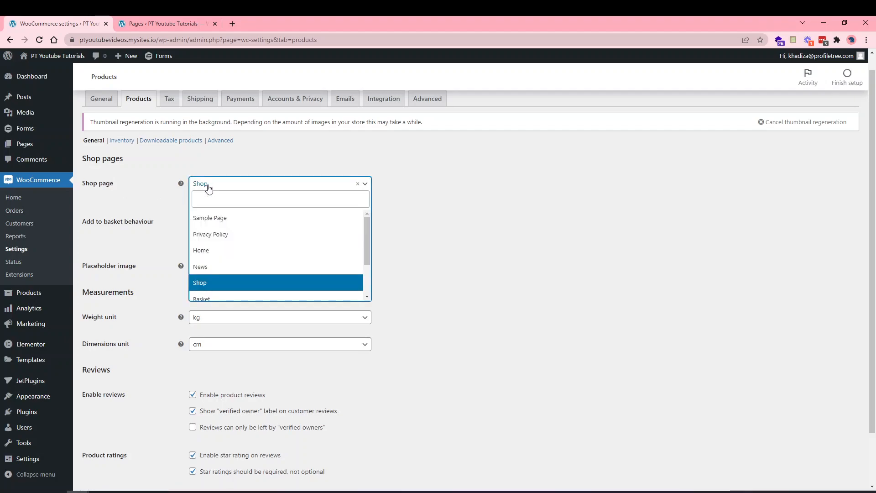
click(212, 283)
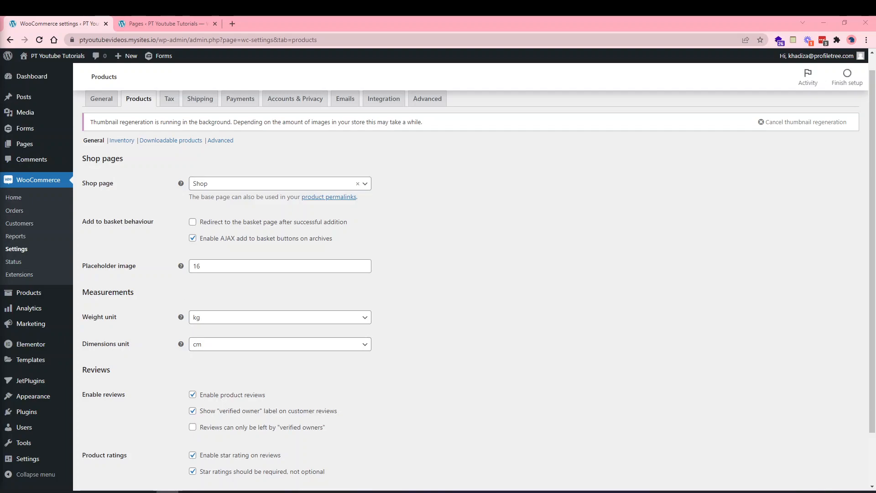
middle_click(27, 113)
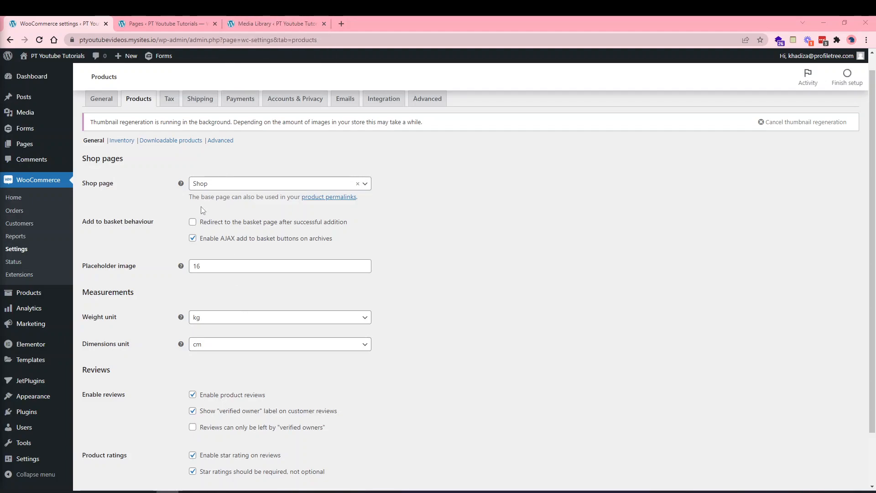
click(290, 21)
click(117, 254)
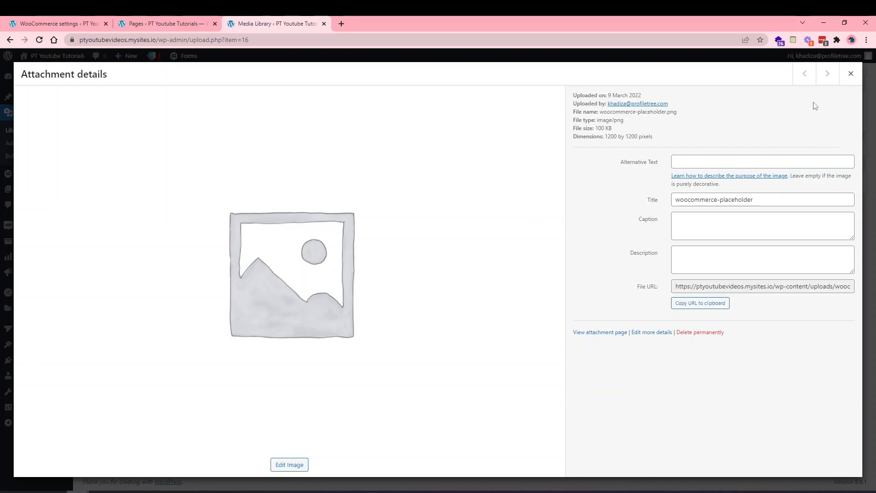
click(850, 74)
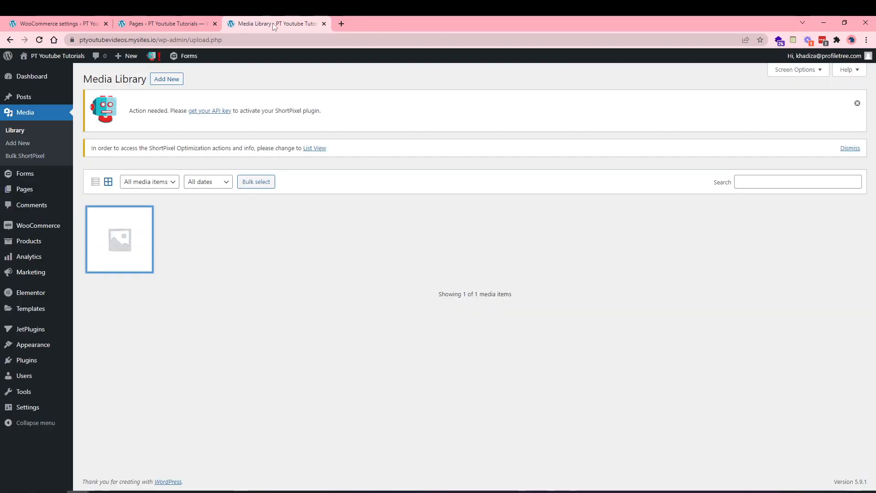
click(55, 24)
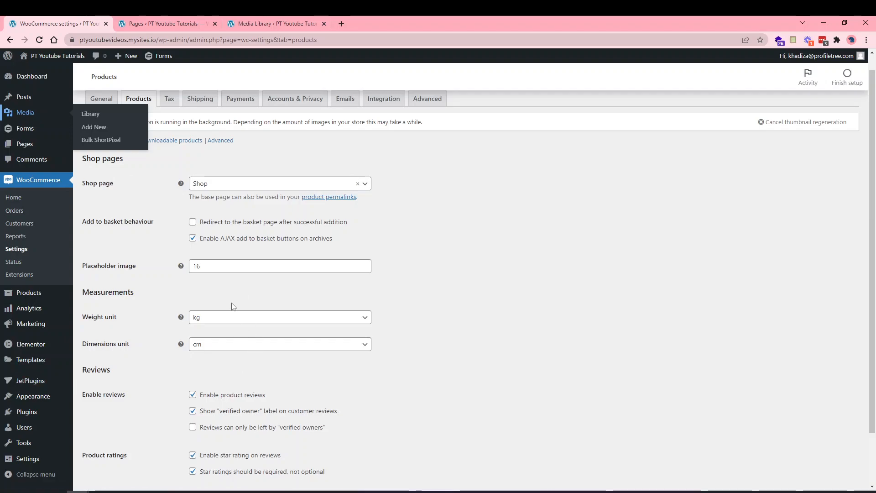
Keep the weight unit at kg and change the dimensions unit from cm to m.
click(217, 322)
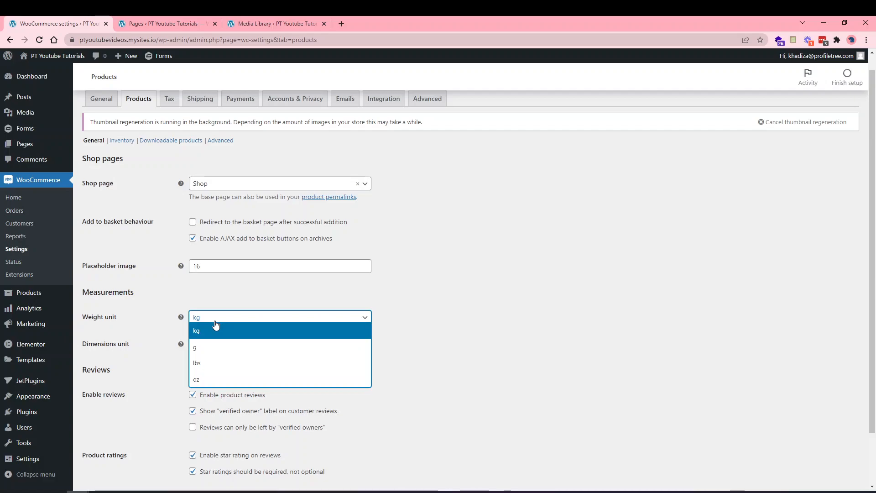
click(493, 391)
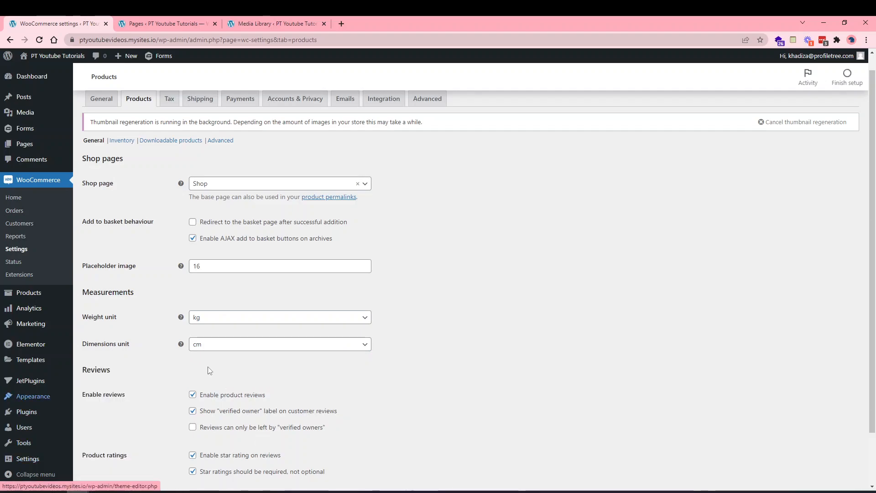
click(200, 346)
click(214, 358)
click(230, 349)
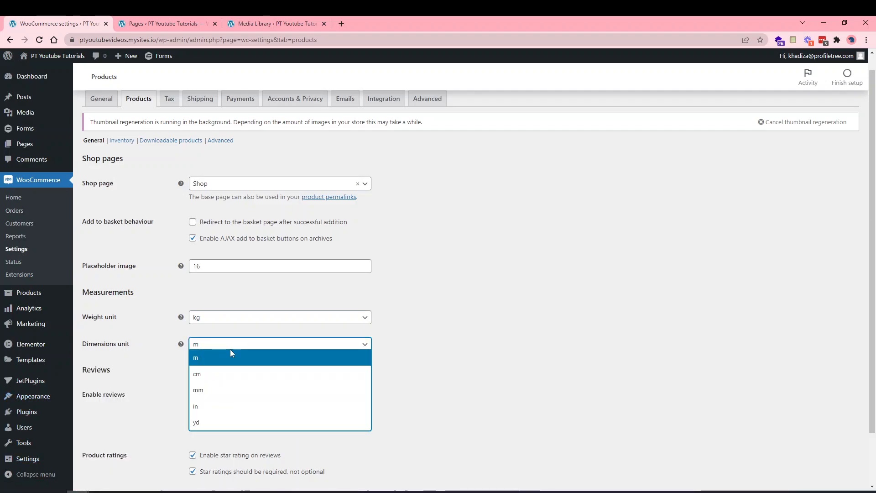
click(215, 358)
scroll(342, 416, down, 2)
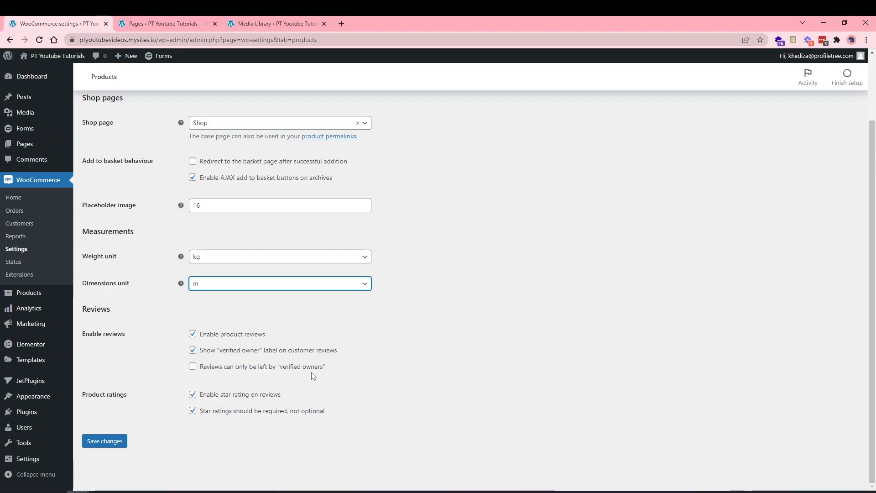
Allow reviews only from verified owners, leave product reviews disabled, and save the Products settings.
click(297, 367)
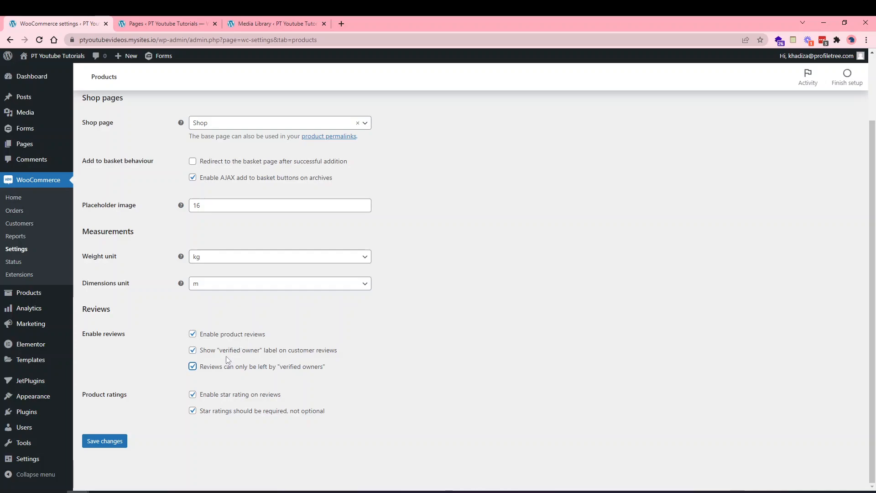
click(228, 335)
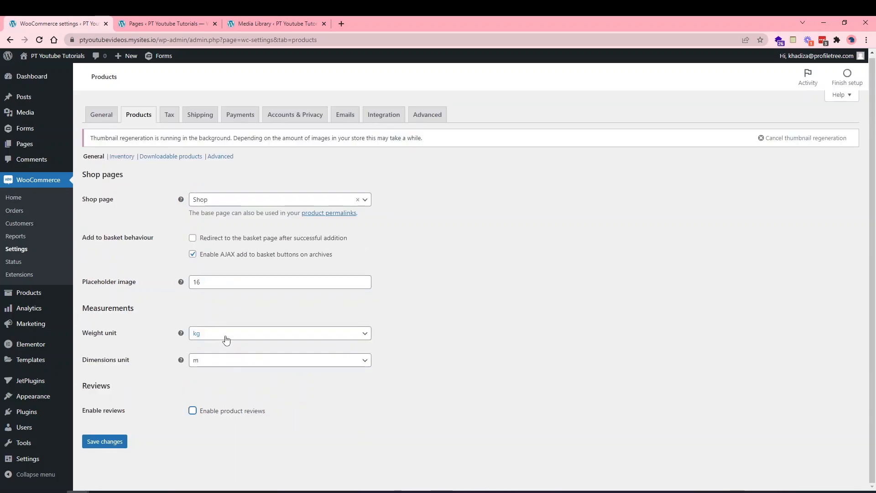
click(205, 413)
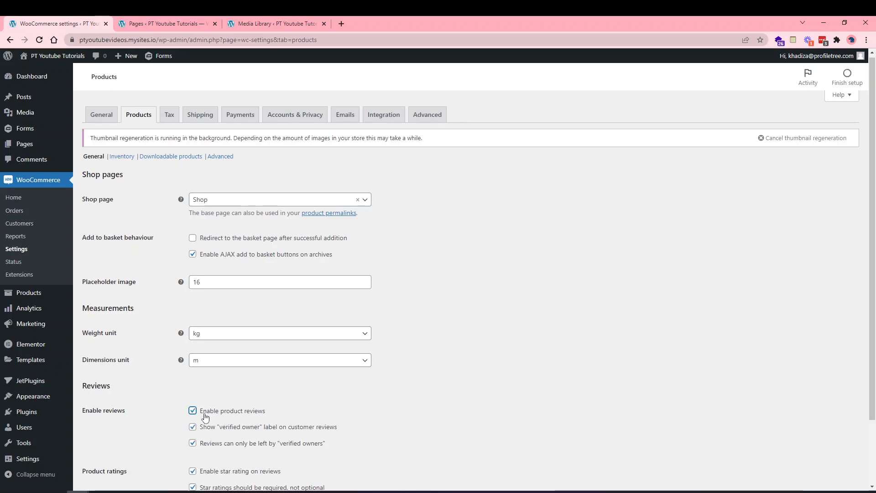
scroll(204, 414, down, 2)
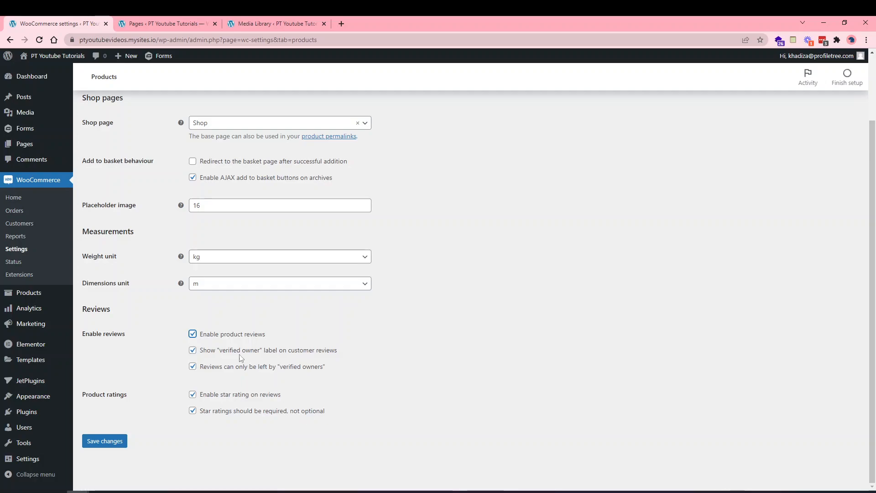
click(225, 334)
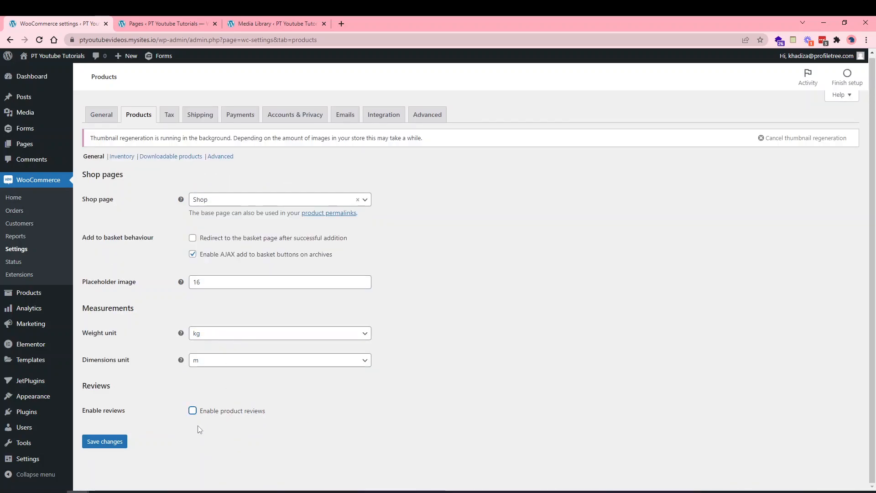
click(110, 446)
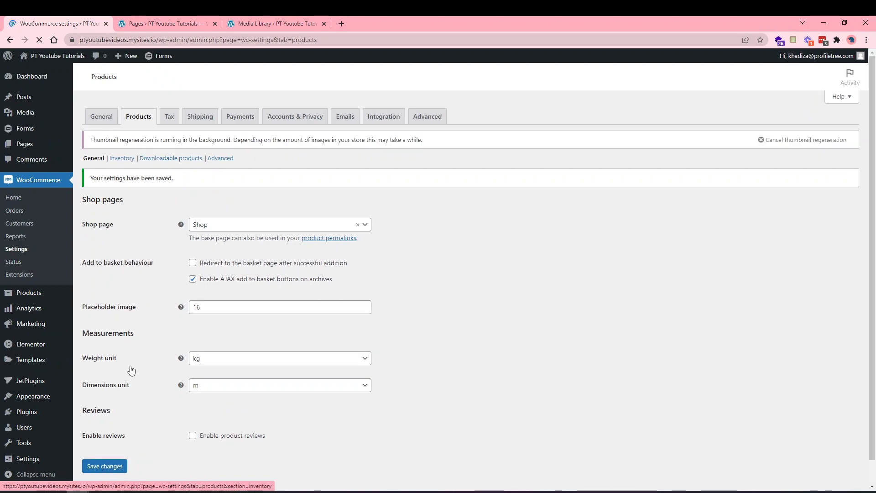
Open the Inventory section, keep stock management enabled, and select the 60-minute Hold stock field.
click(120, 158)
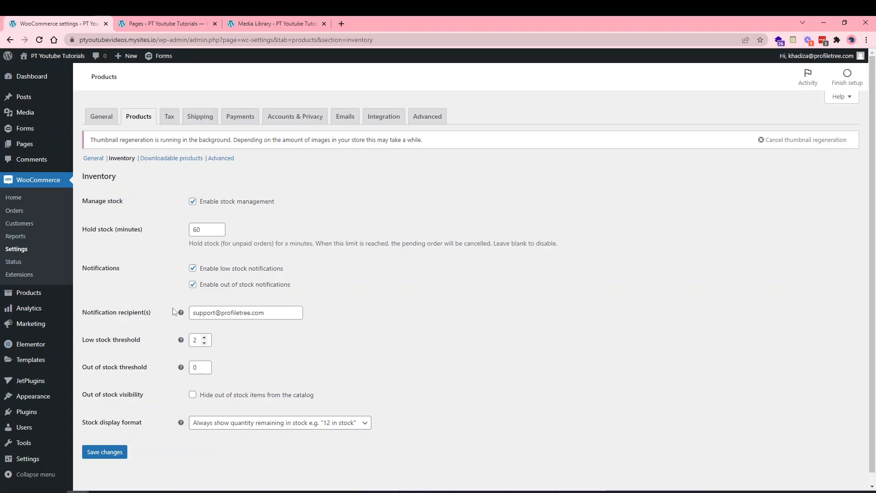
click(254, 201)
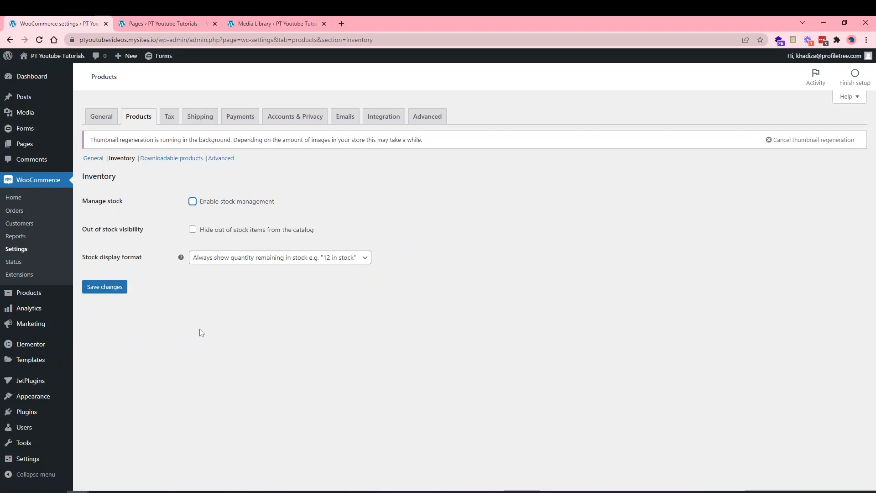
click(222, 201)
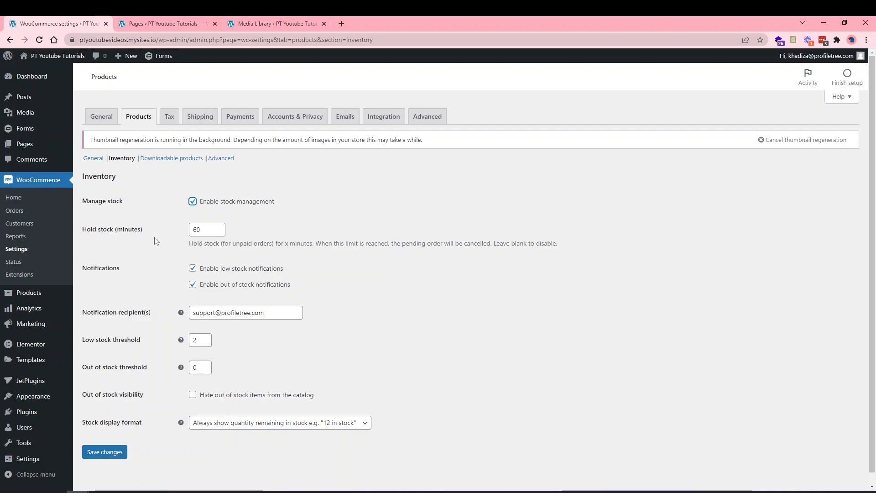
click(210, 228)
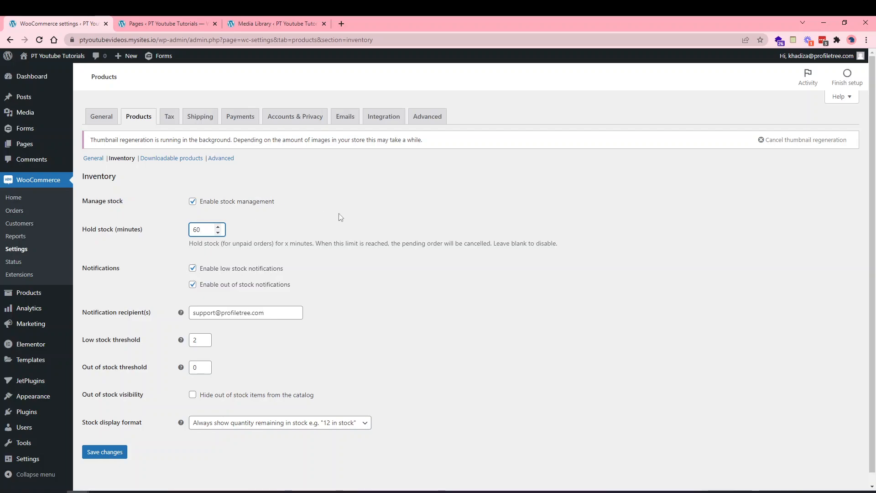
Delete the 60 from Hold stock, leaving the field blank.
key(ctrl+a)
key(BackSpace)
click(164, 253)
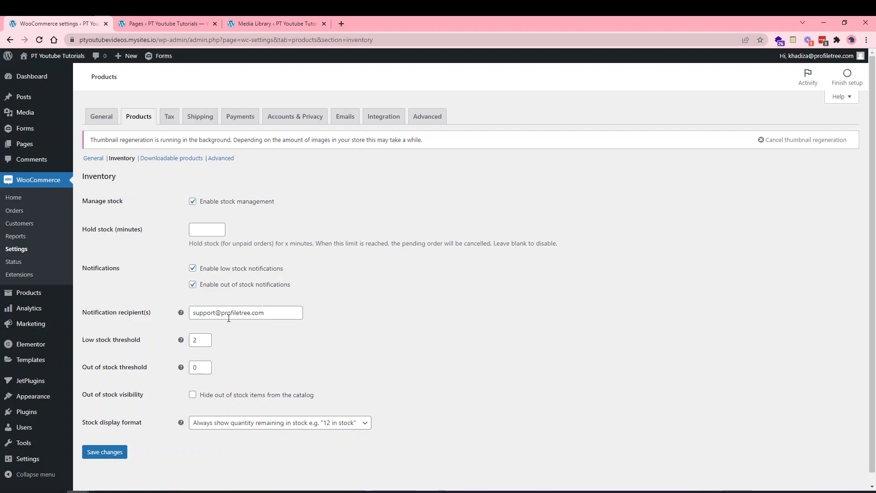
Append a comma and a second e-mail address to the Notification recipient(s) field.
click(272, 311)
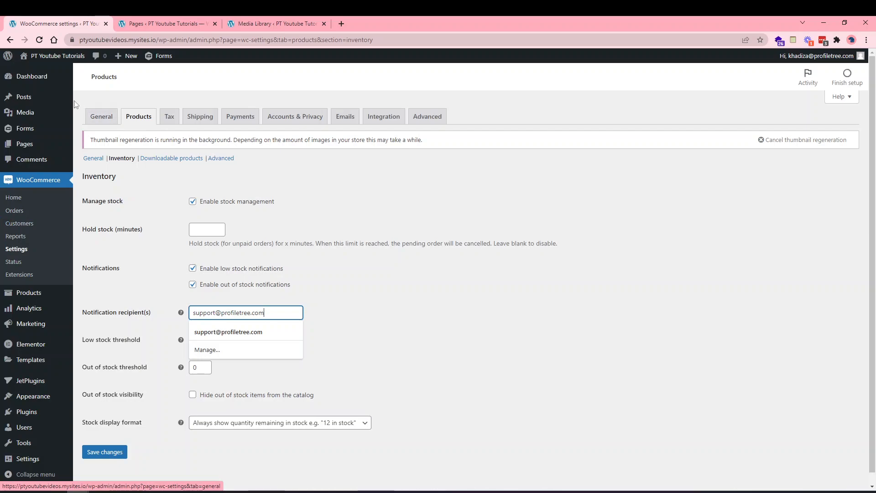
click(167, 492)
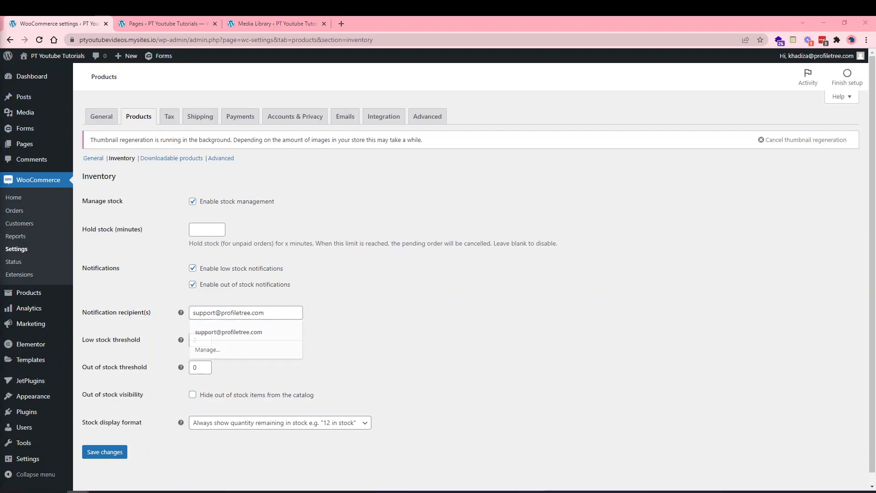
click(276, 312)
text(,)
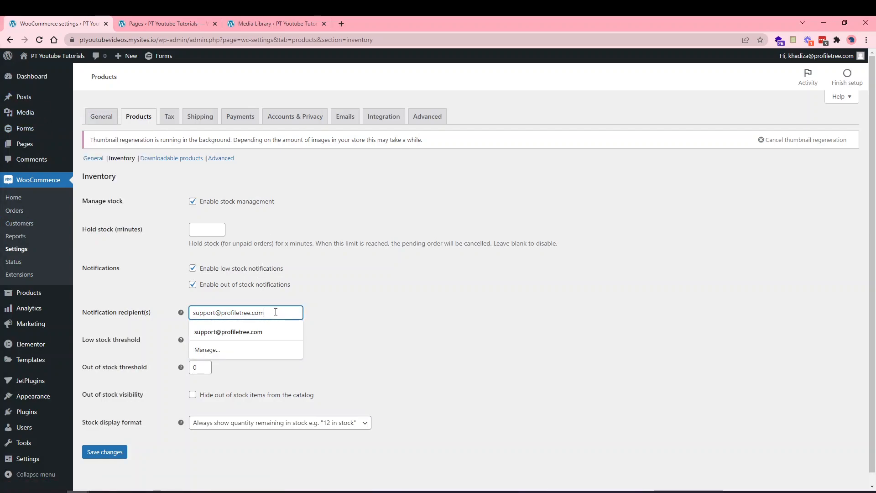
text( khad)
key(BackSpace)
key(BackSpace)
key(BackSpace)
key(BackSpace)
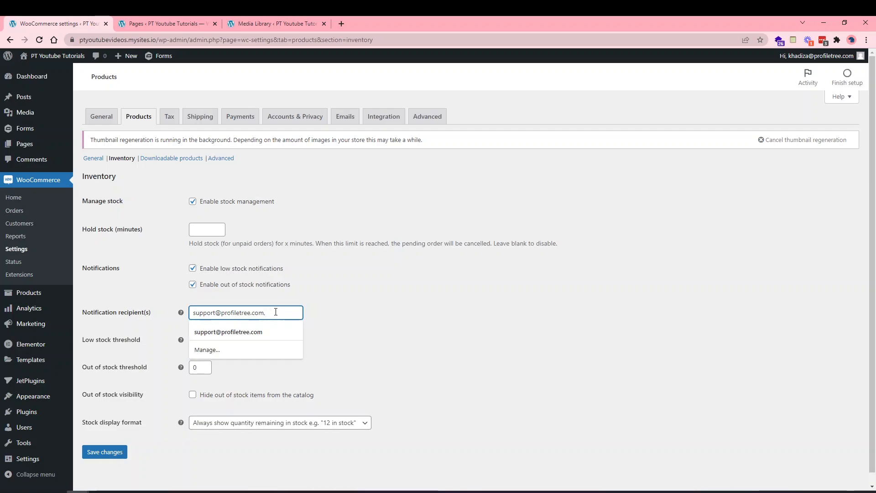
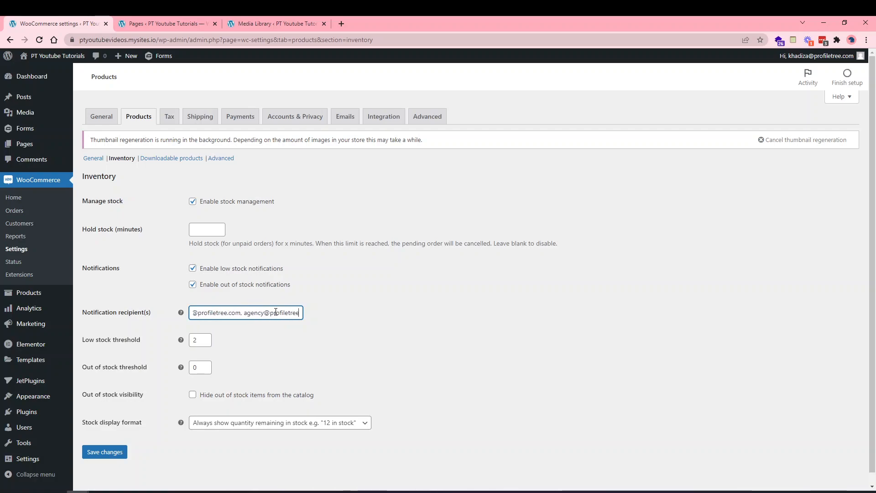
drag(298, 313, 158, 316)
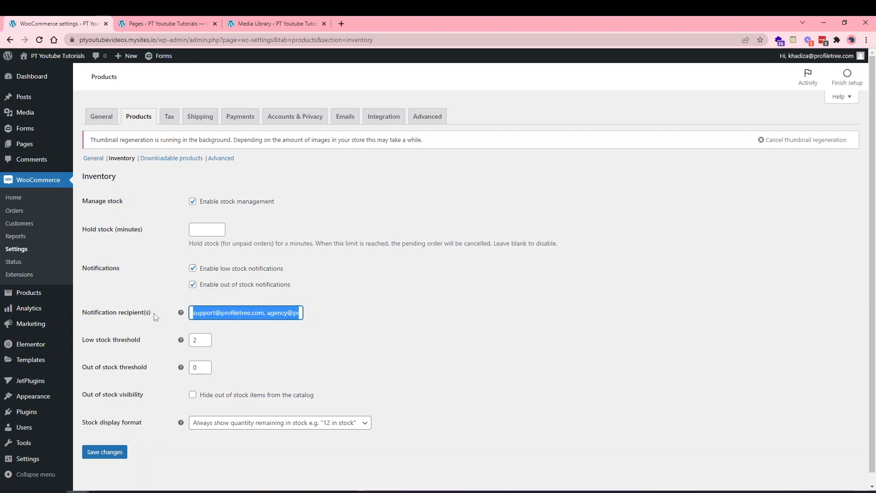
Set the low stock threshold to 10 and the out of stock threshold from 0 to 4.
click(281, 314)
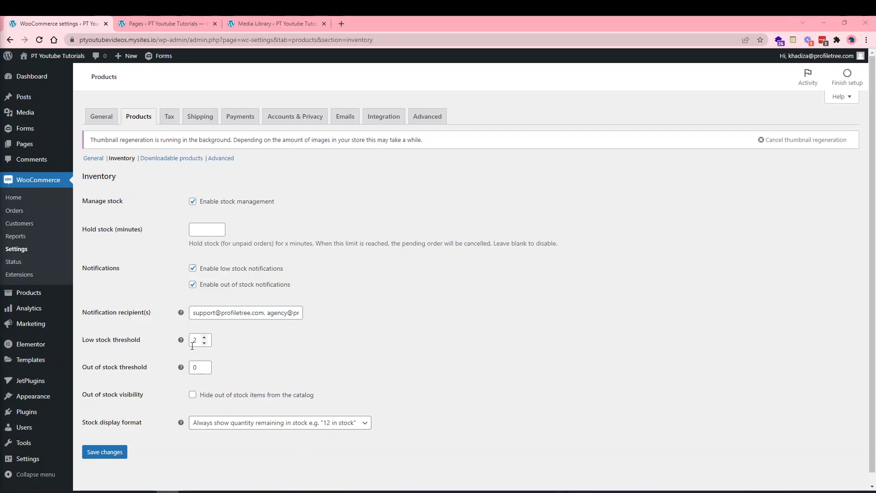
drag(196, 341, 180, 344)
text(10)
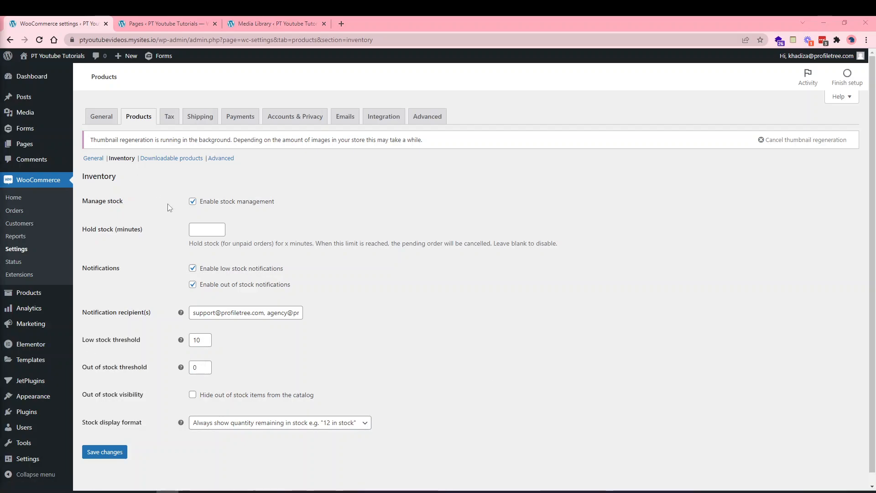
click(192, 368)
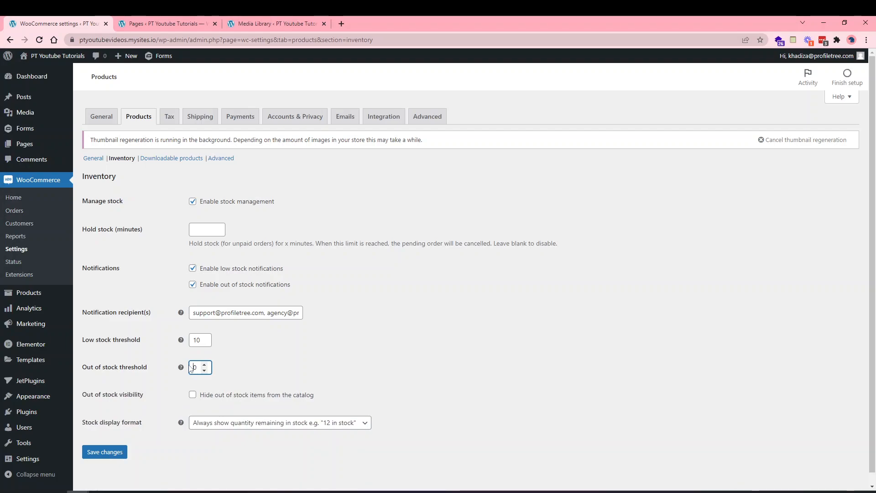
key(BackSpace)
text(4)
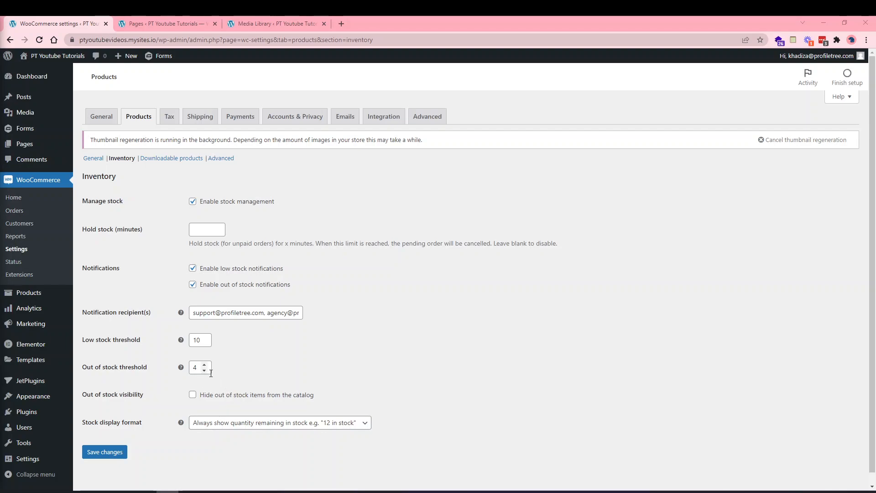
Hide out-of-stock items from the catalog, set stock display to 'Never show quantity remaining in stock', and save.
click(238, 398)
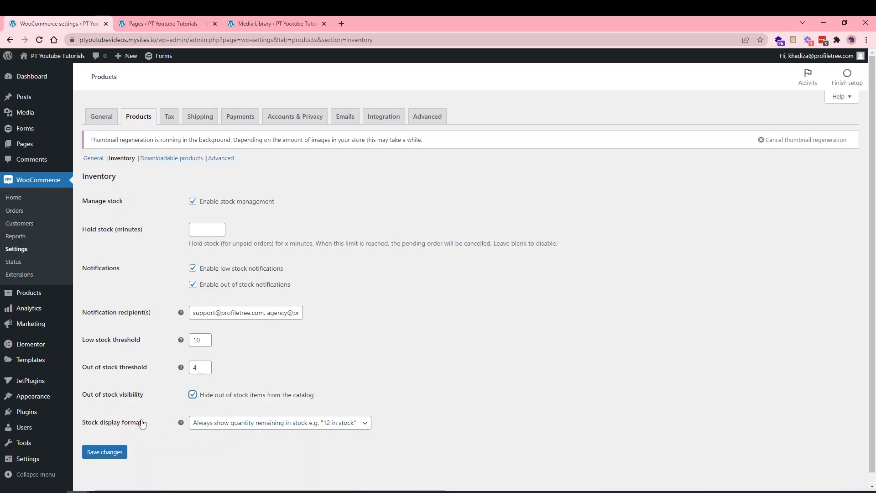
click(222, 426)
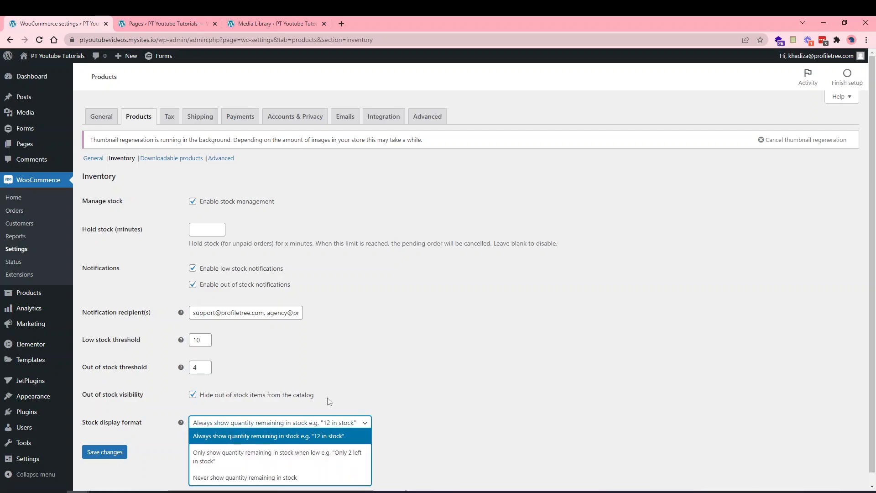
click(355, 387)
scroll(357, 363, down, 1)
click(293, 412)
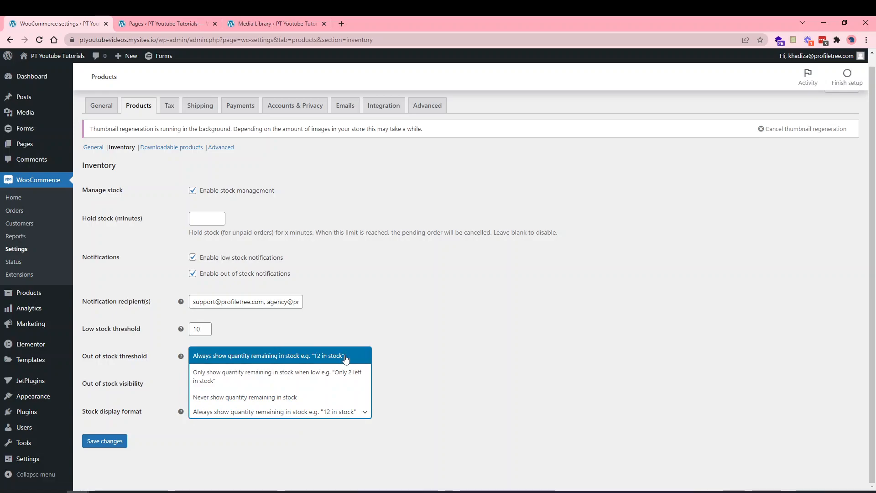
click(332, 380)
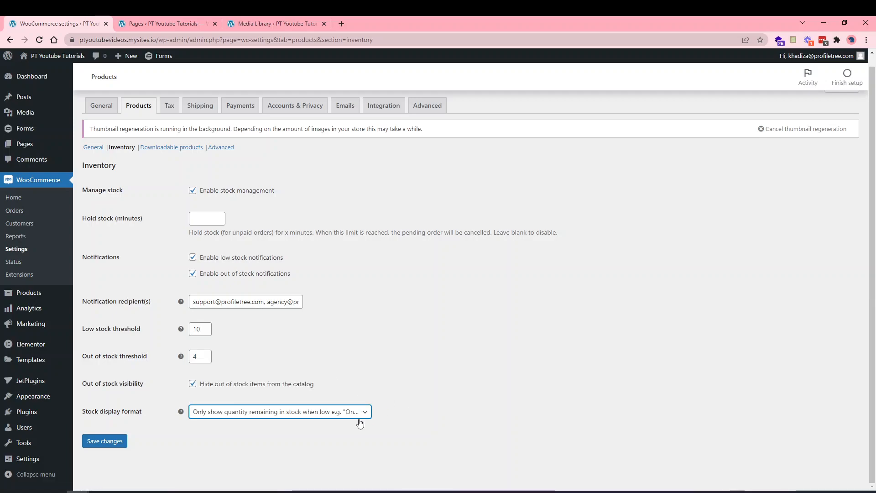
click(335, 416)
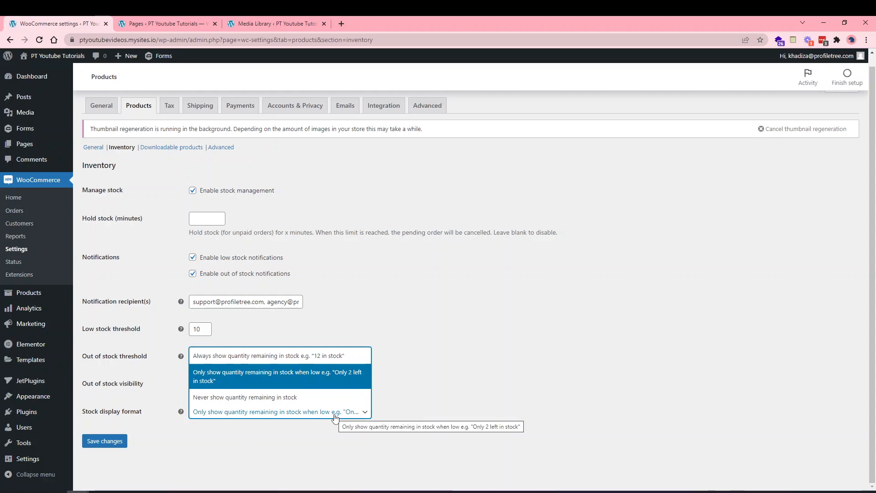
click(313, 397)
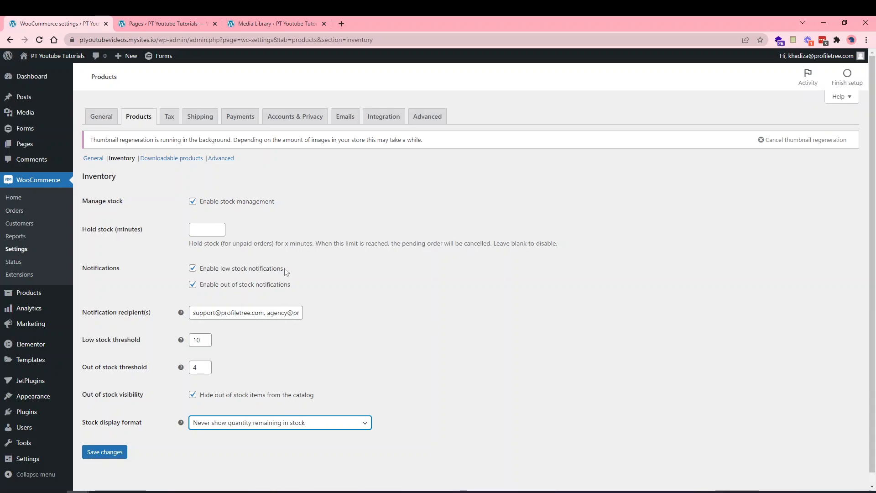
click(111, 441)
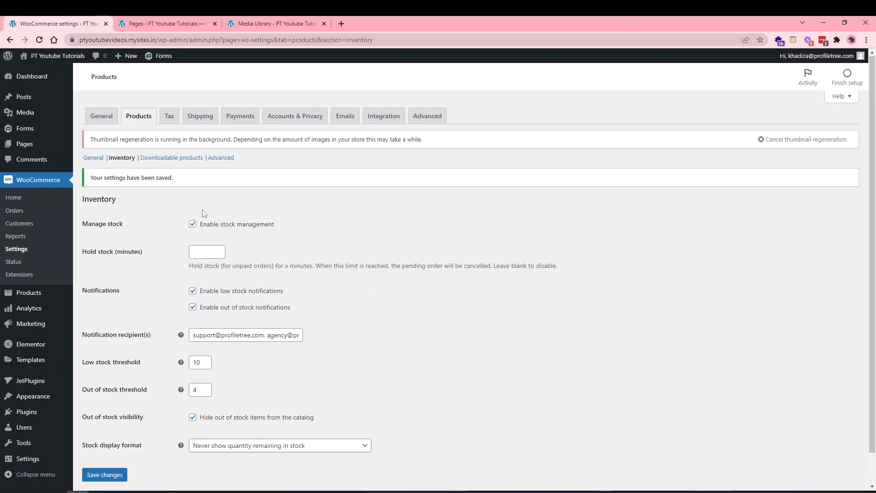
Show the Downloadable products settings and check the download method, leaving it at Force downloads.
click(154, 160)
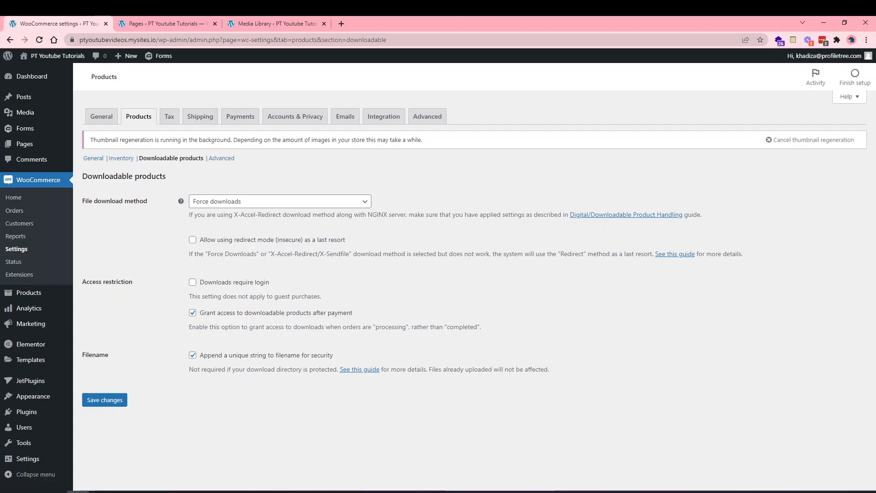
click(211, 204)
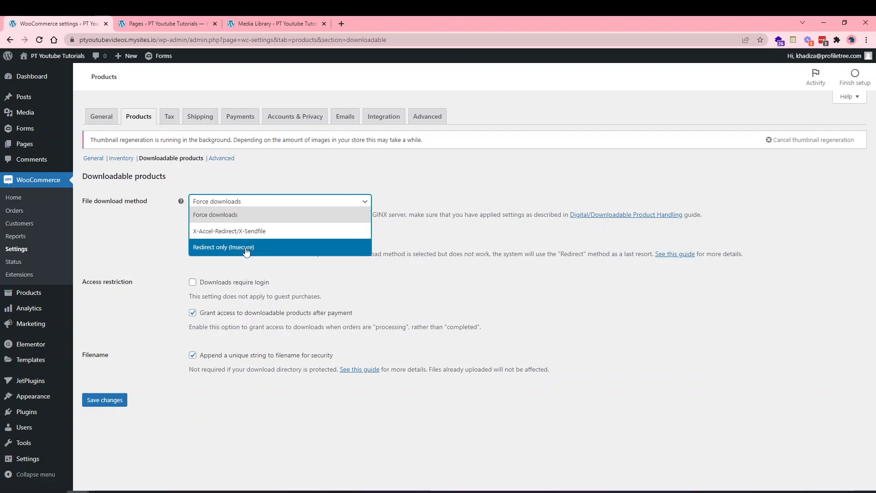
click(151, 233)
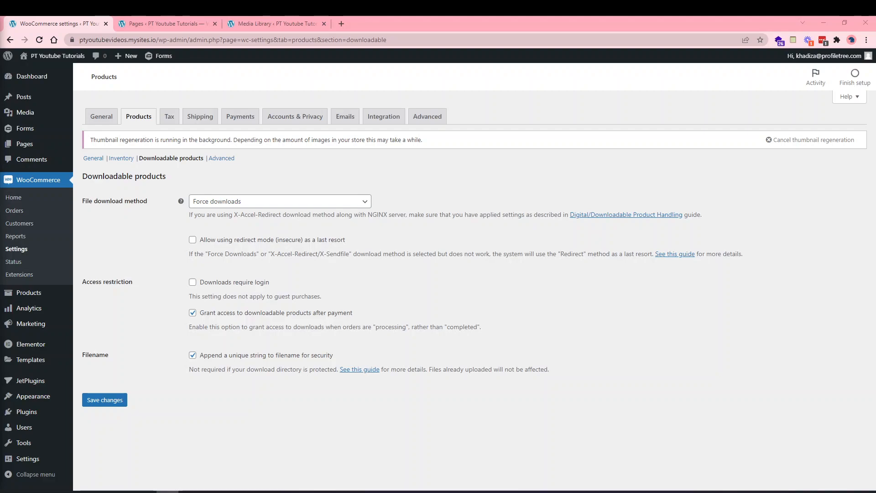
Set the file download method to X-Accel-Redirect/X-Sendfile after briefly trying Redirect only (Insecure).
click(200, 202)
click(211, 230)
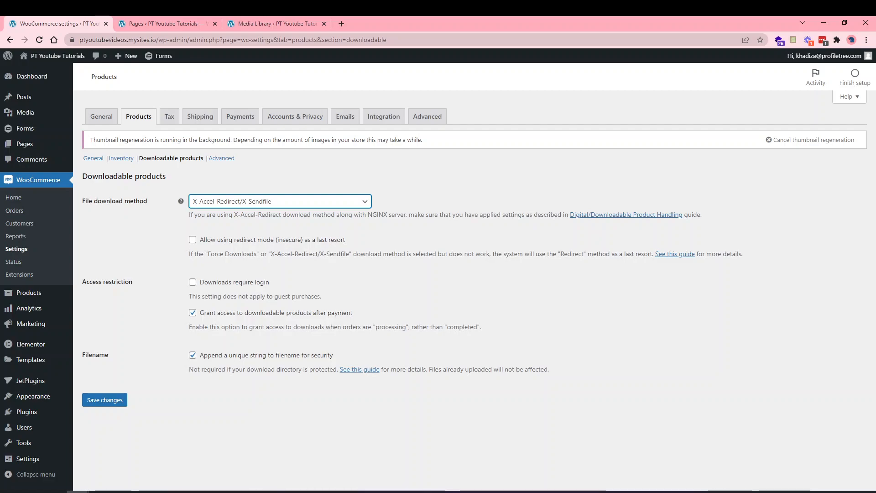
click(312, 200)
click(234, 246)
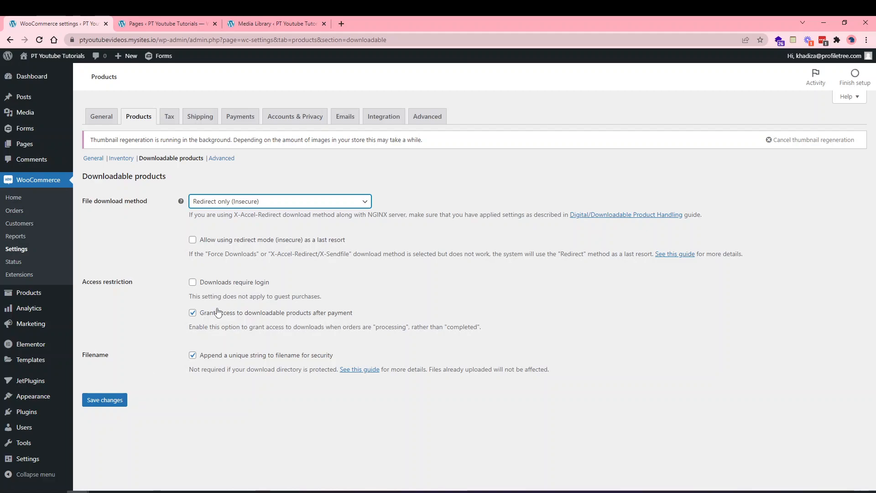
click(205, 201)
click(205, 231)
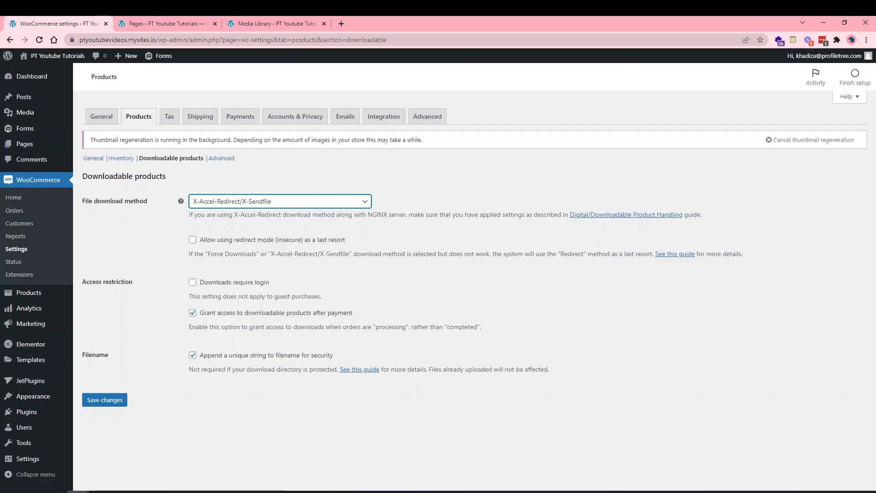
Enable 'Allow using redirect mode' and 'Downloads require login', save, then go to Advanced settings.
click(234, 246)
click(234, 245)
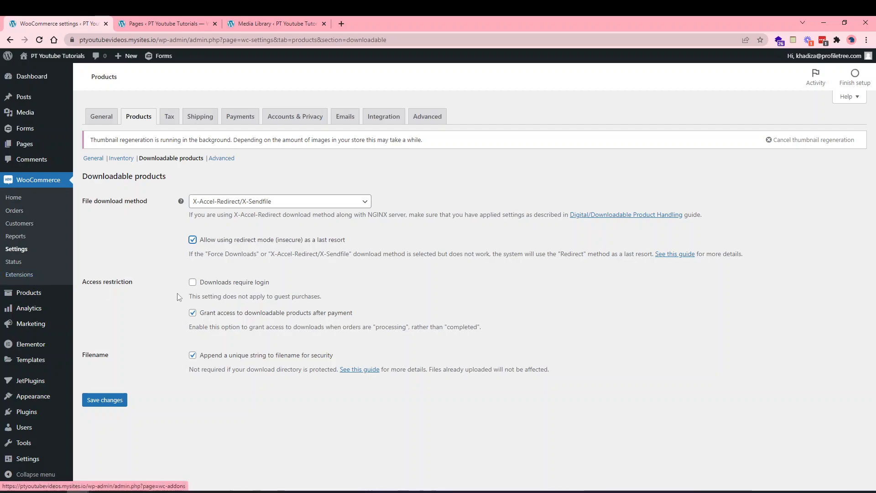
click(206, 282)
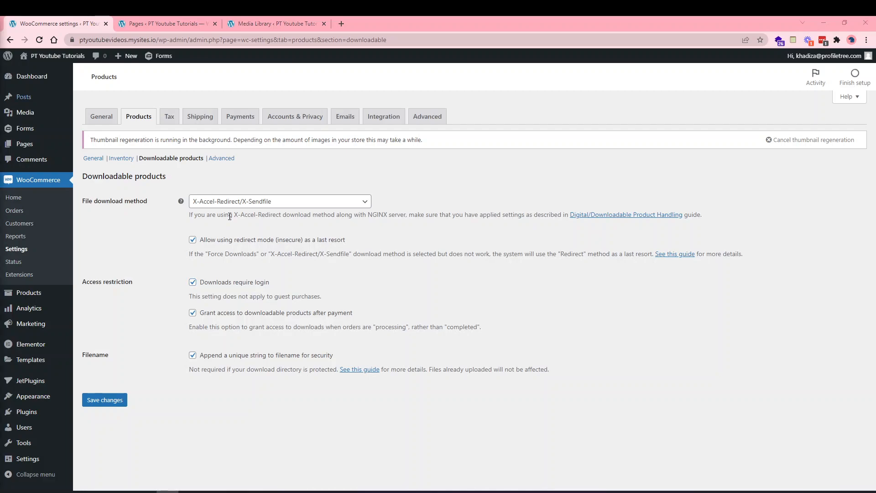
click(111, 407)
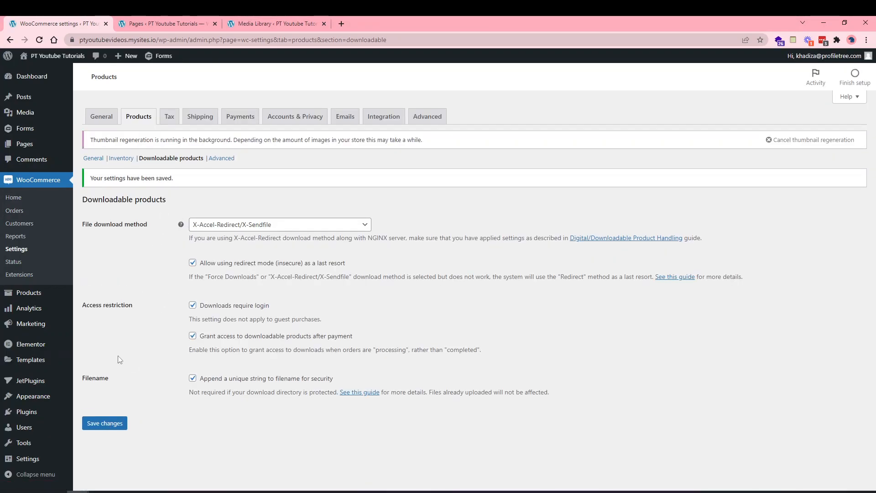
click(213, 159)
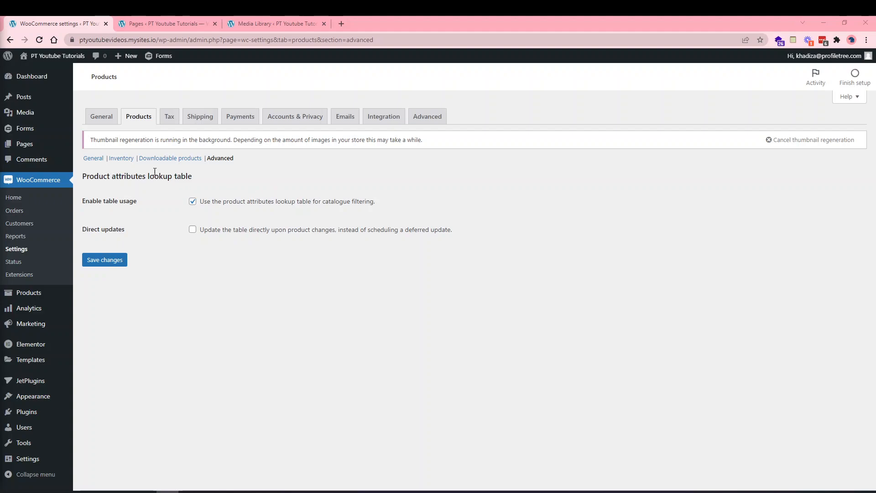
Open the Tax tab to see tax options: prices exclusive of tax, calculated on shipping address.
click(169, 116)
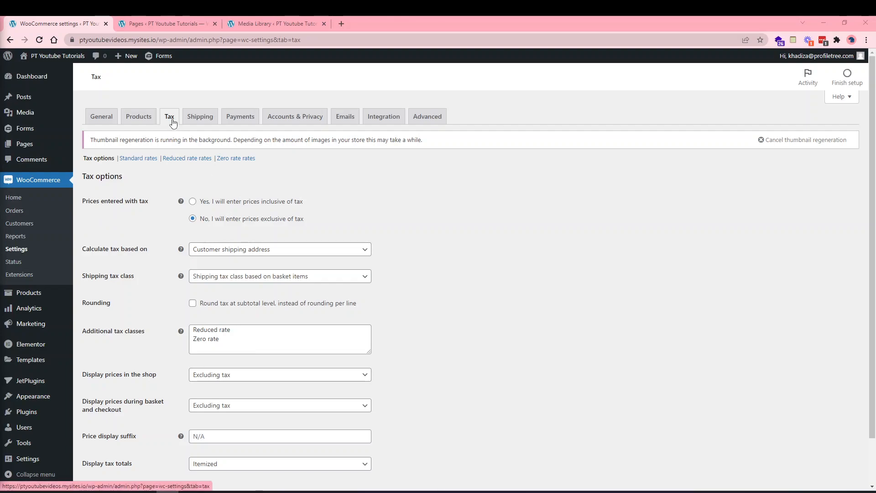
click(110, 120)
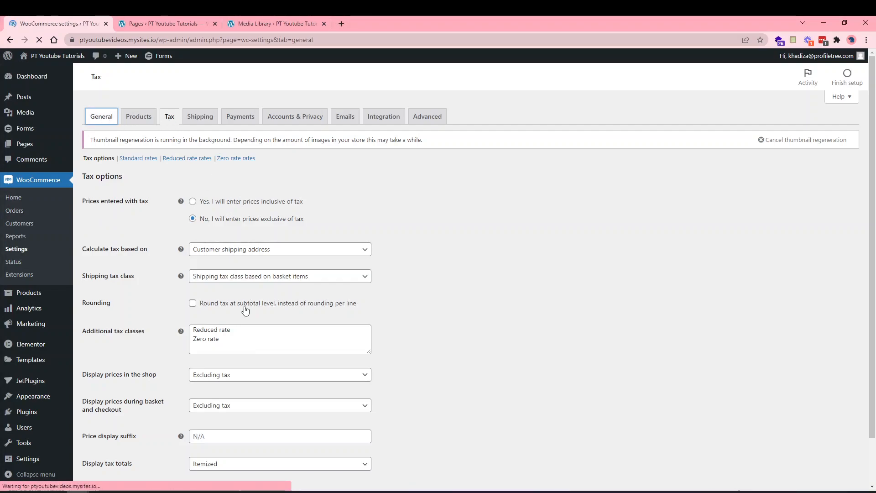
scroll(245, 310, down, 1)
scroll(245, 310, down, 5)
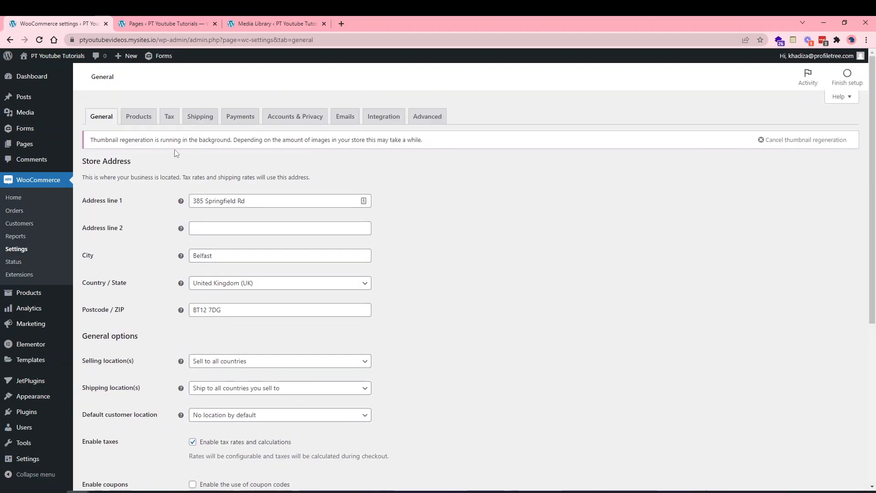
click(173, 117)
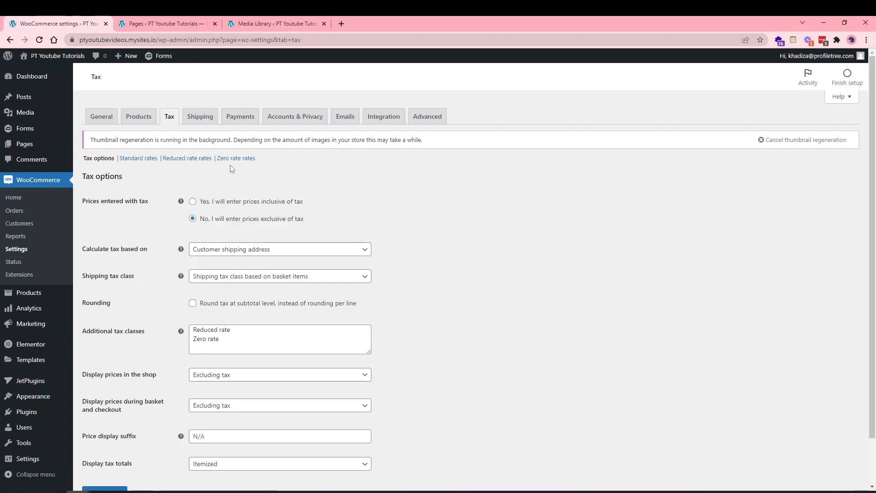
scroll(163, 232, down, 1)
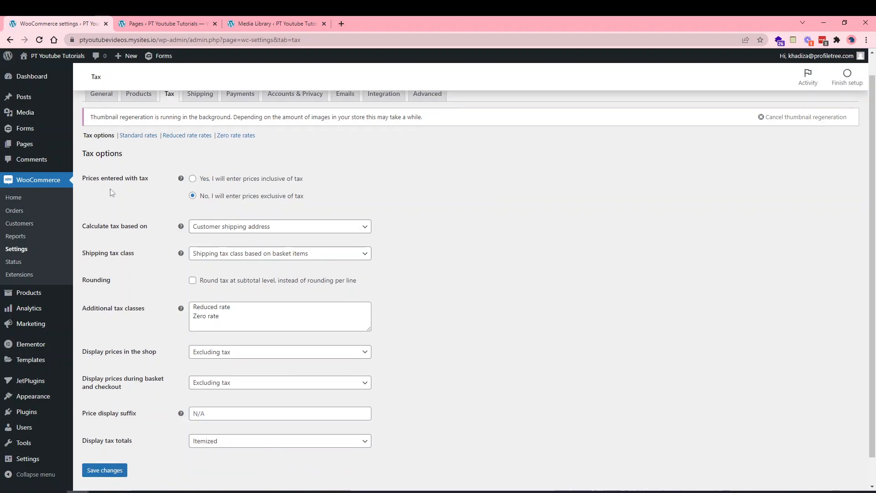
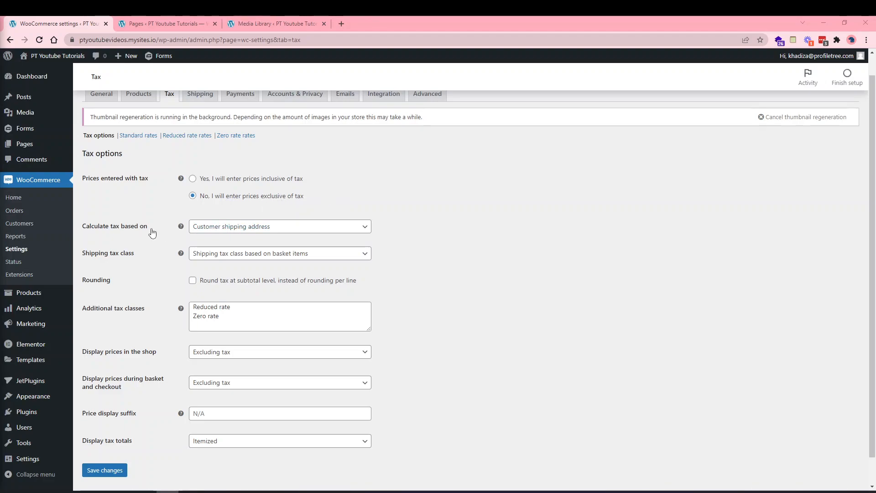
Set 'Calculate tax based on' to Shop base address.
click(232, 231)
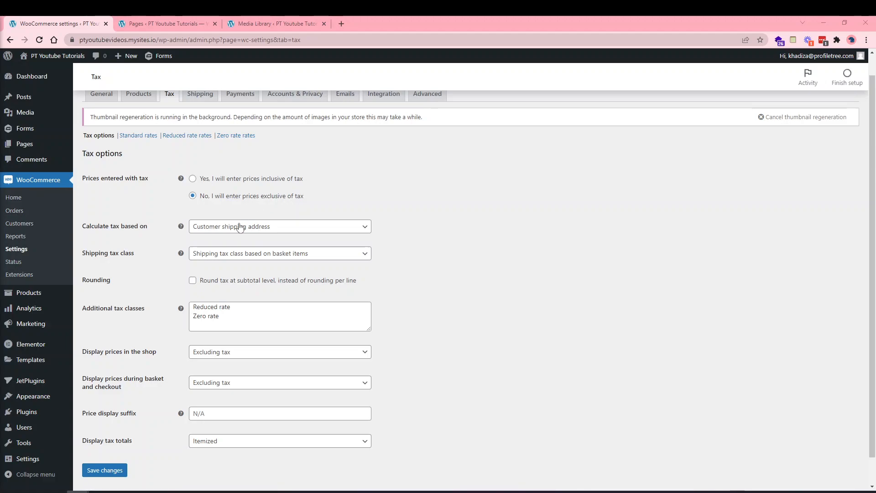
click(209, 259)
click(206, 227)
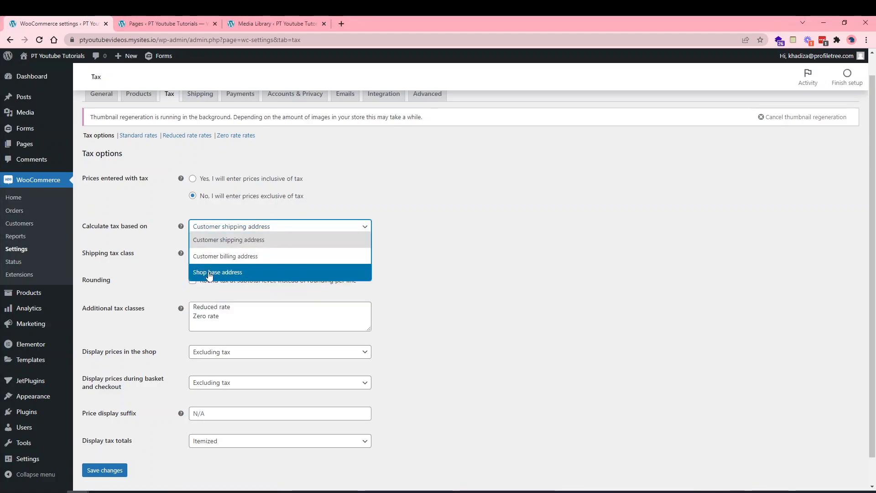
click(211, 275)
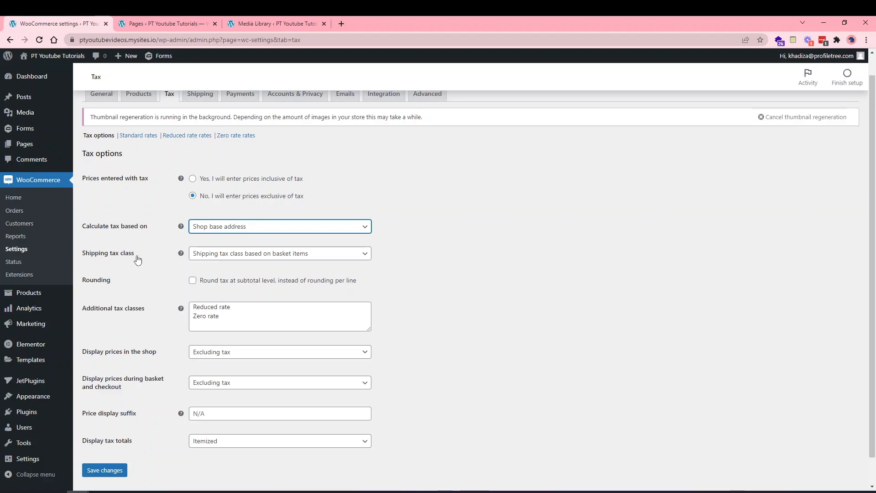
click(223, 256)
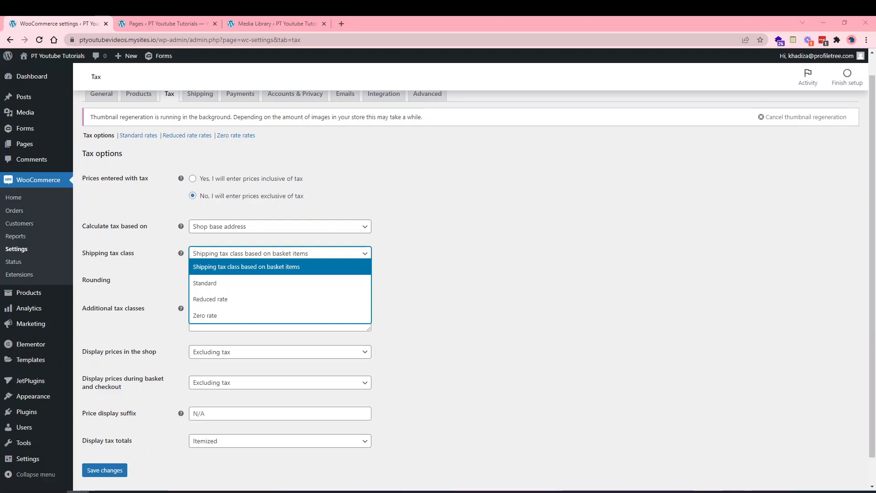
Set the shipping tax class to Standard and leave Additional tax classes unchanged.
click(559, 318)
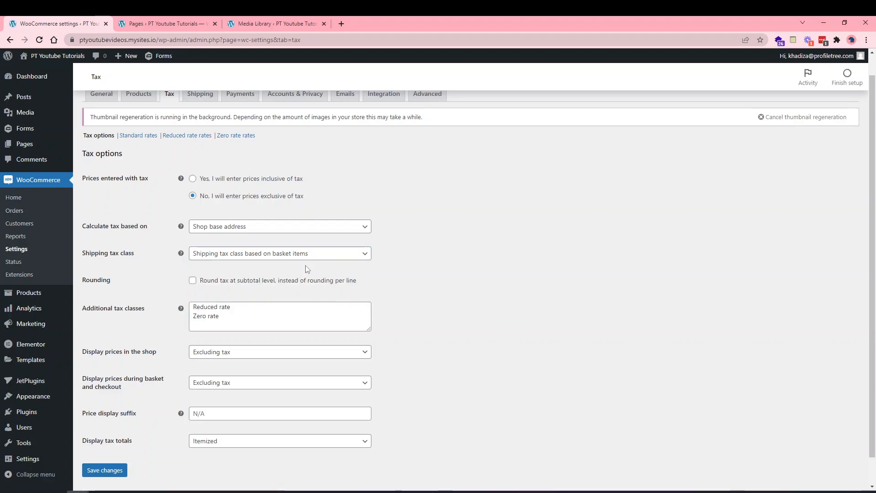
scroll(320, 223, up, 1)
scroll(273, 215, down, 2)
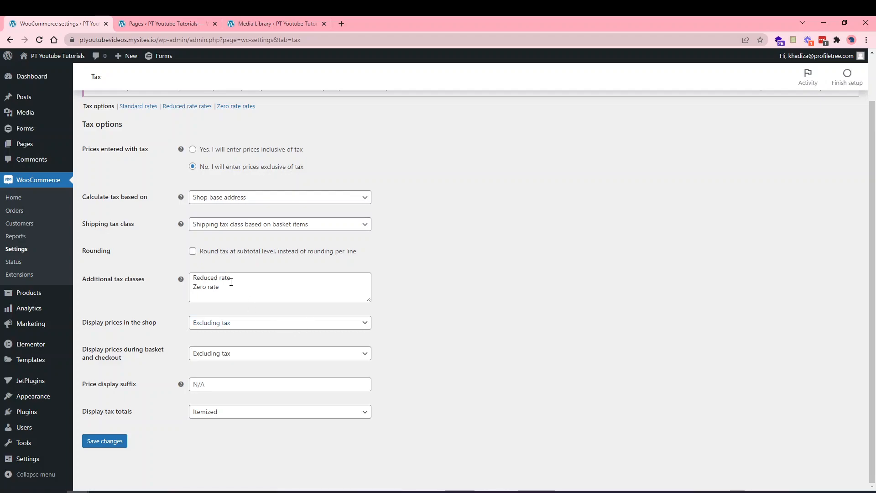
click(221, 280)
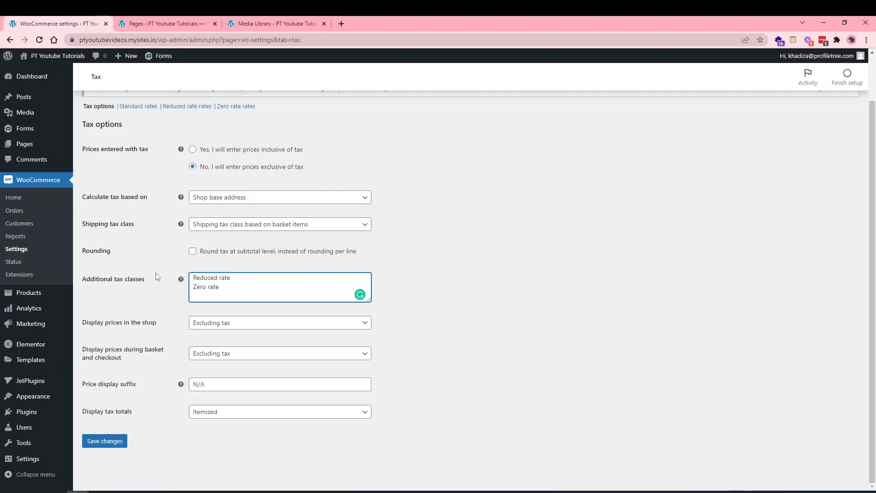
click(178, 272)
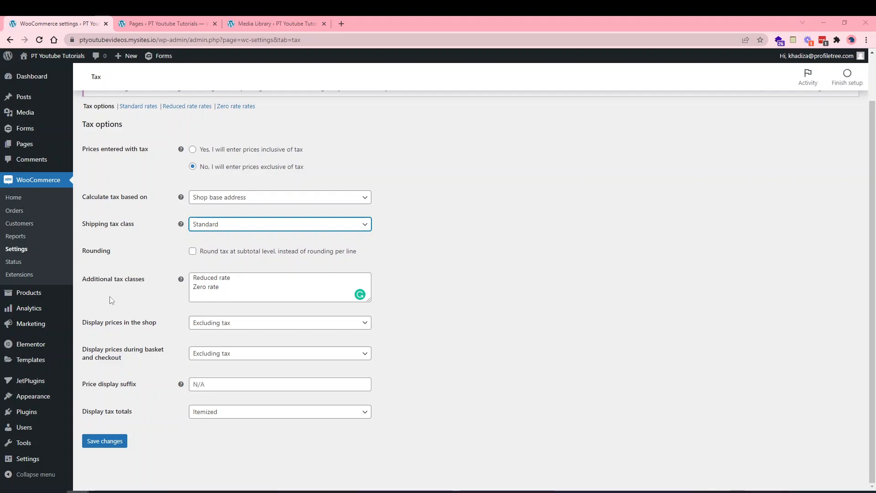
scroll(137, 256, up, 1)
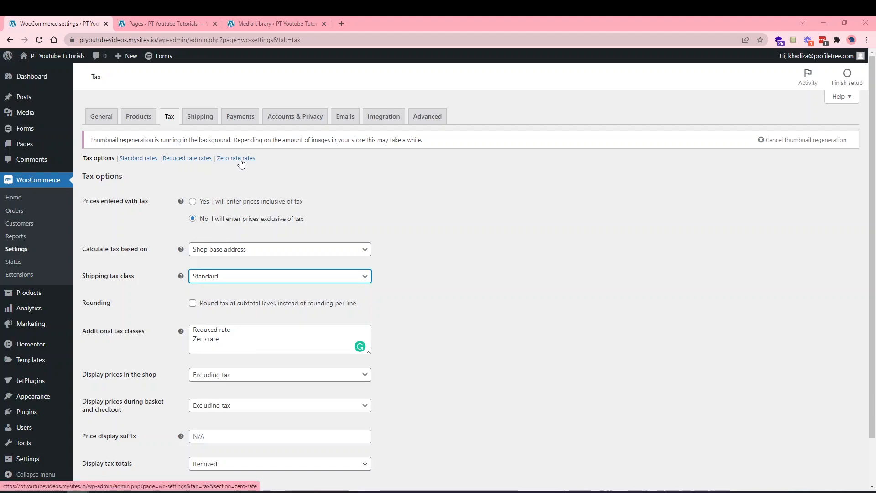
scroll(207, 342, down, 1)
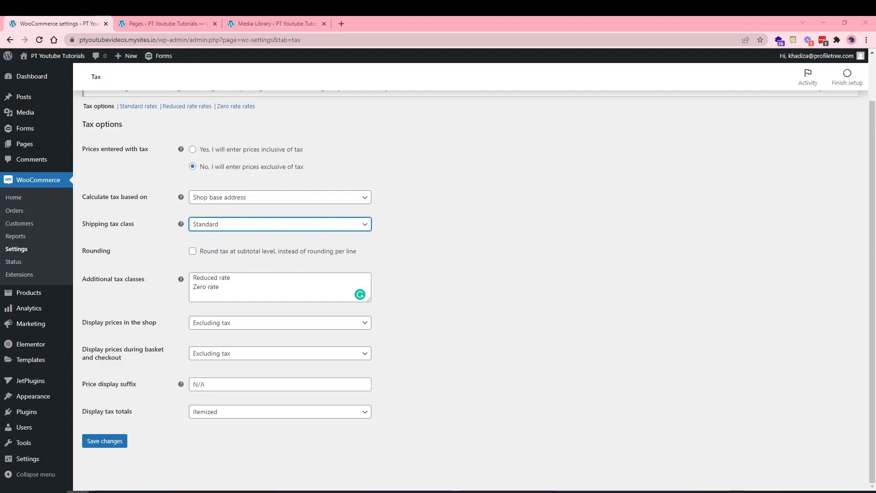
Keep shop and basket prices excluding tax, with no price suffix and itemized tax totals.
click(214, 329)
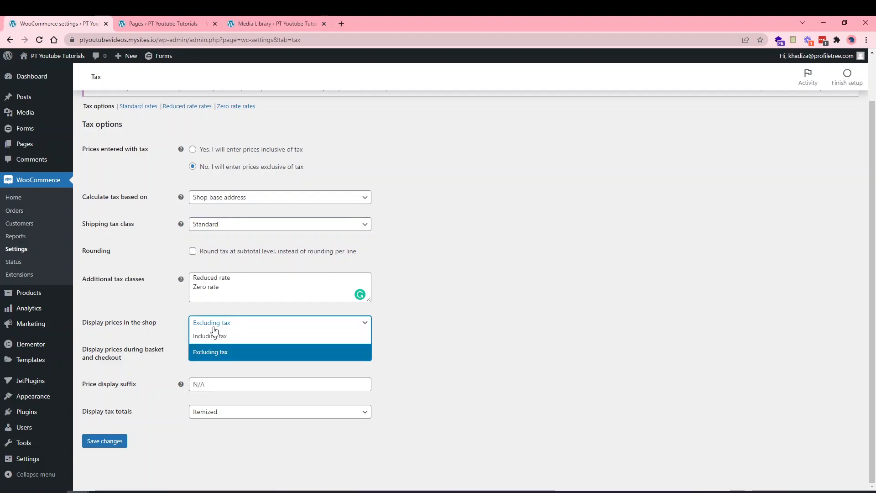
click(211, 327)
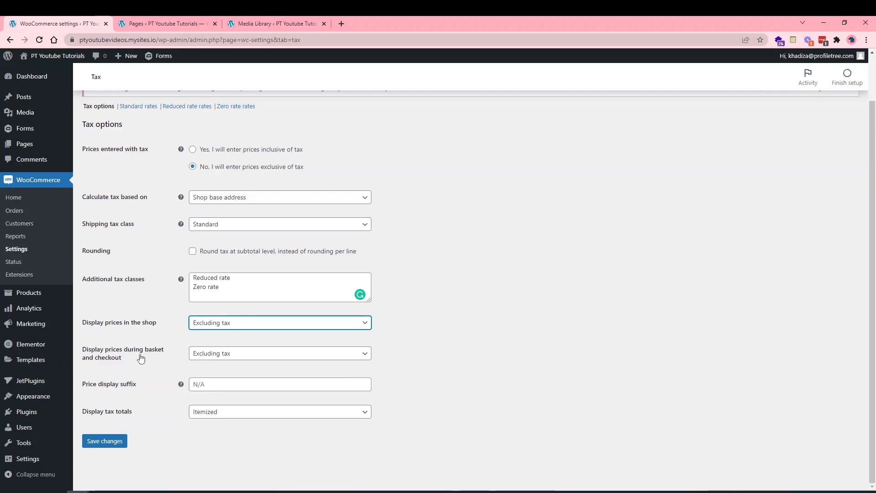
click(206, 358)
click(206, 358)
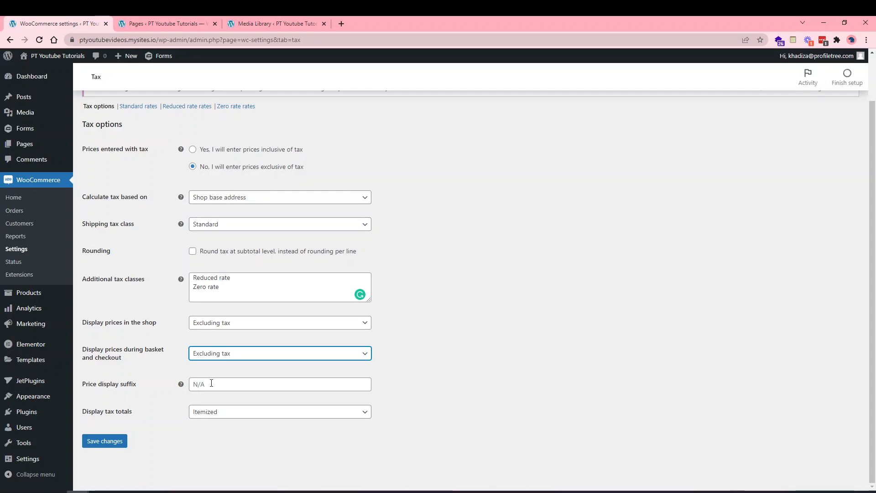
click(203, 388)
click(177, 421)
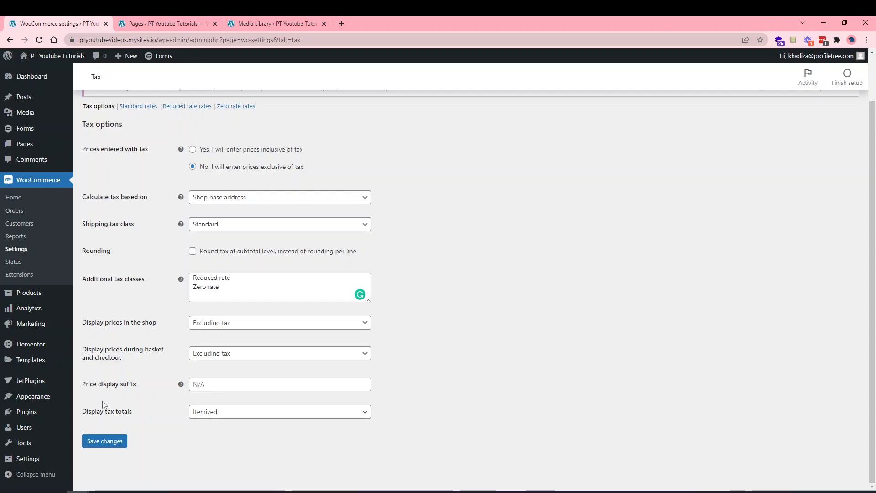
click(293, 412)
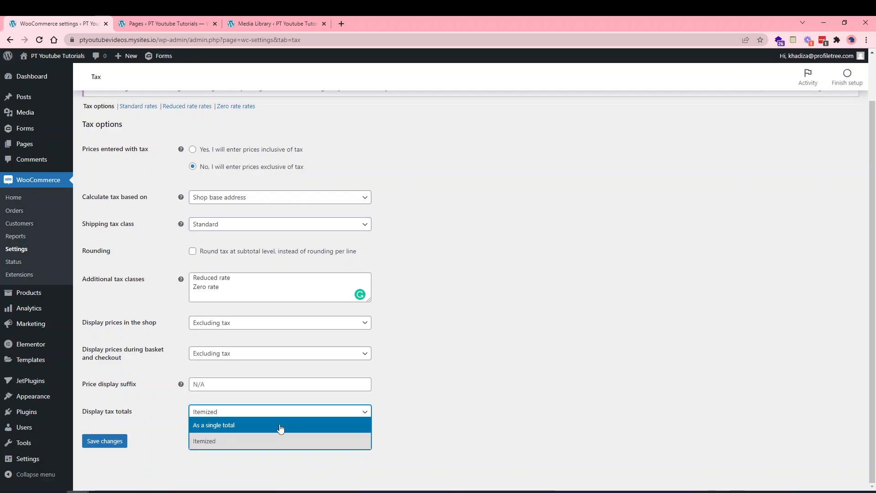
click(271, 442)
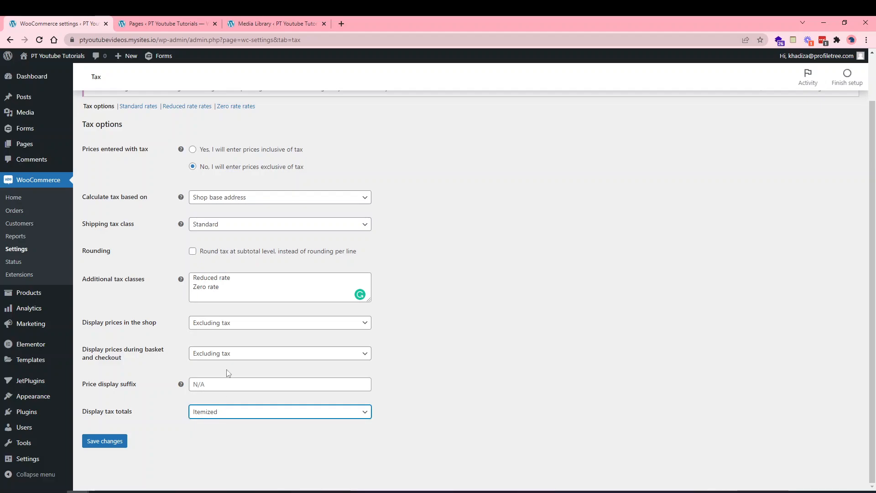
Save the tax options and open the Standard rates table.
click(118, 440)
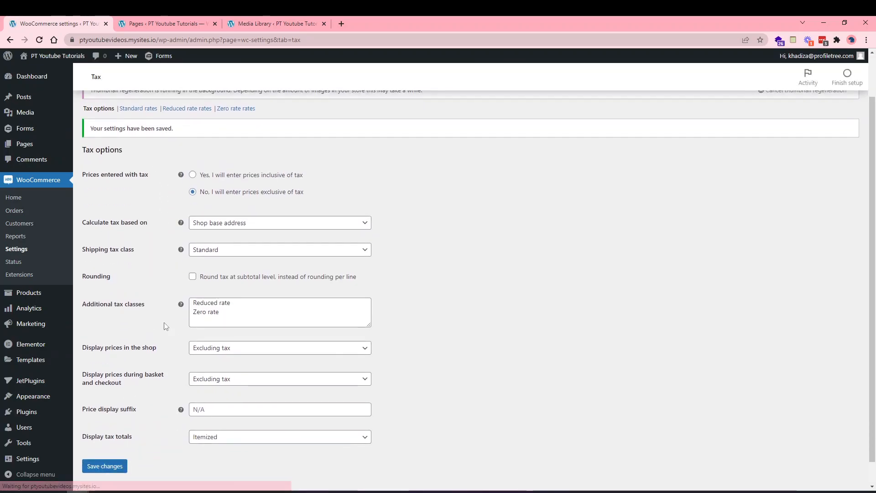
scroll(176, 257, up, 1)
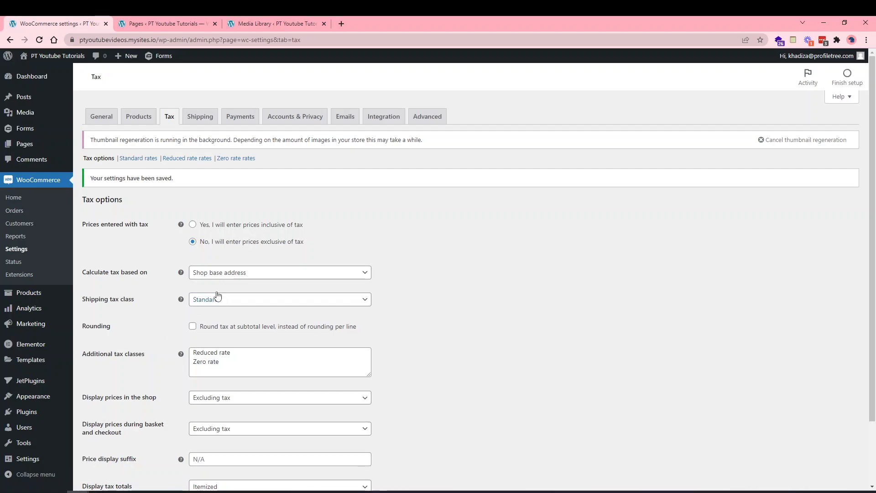
click(147, 159)
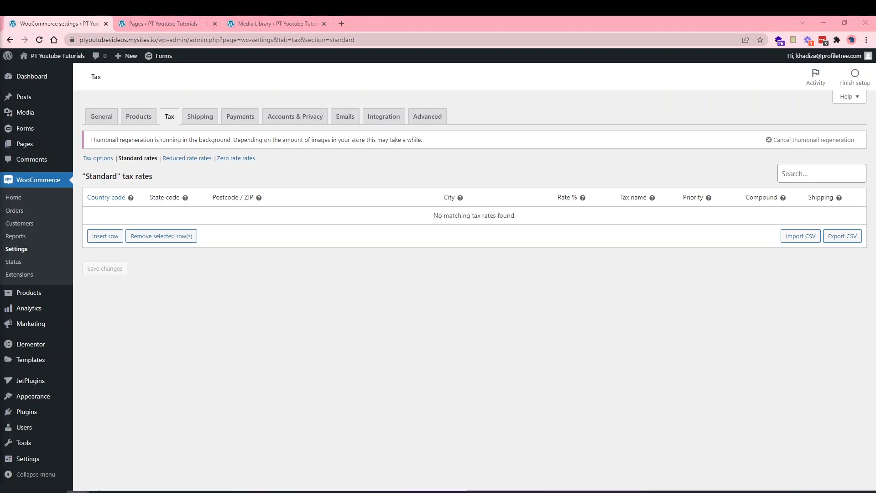
Insert a new row in the Standard rates table and select its Country code cell.
click(107, 236)
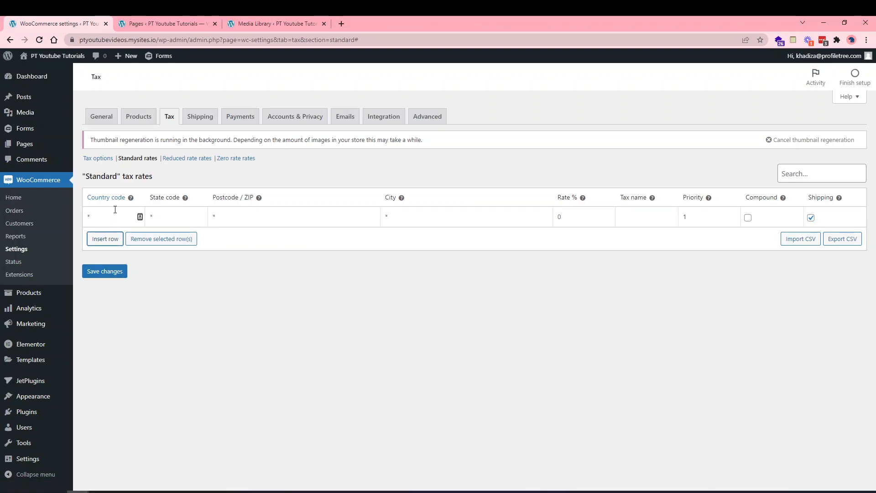
click(113, 215)
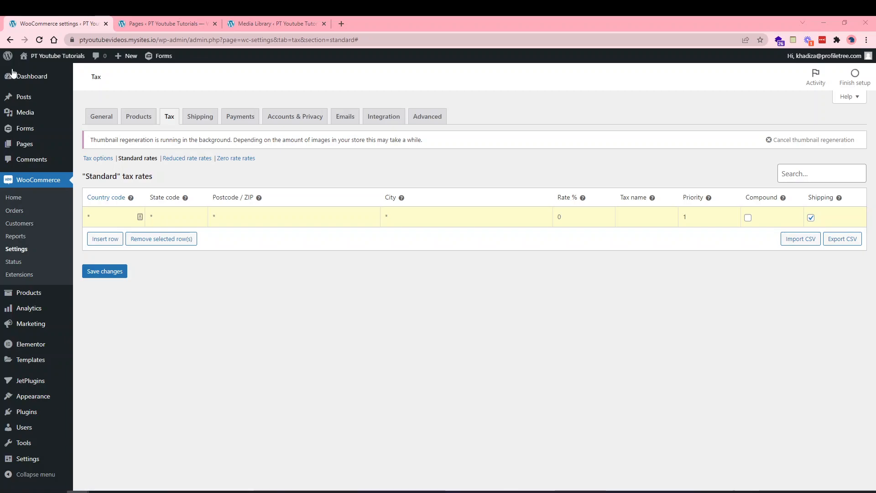
mouse_move(131, 200)
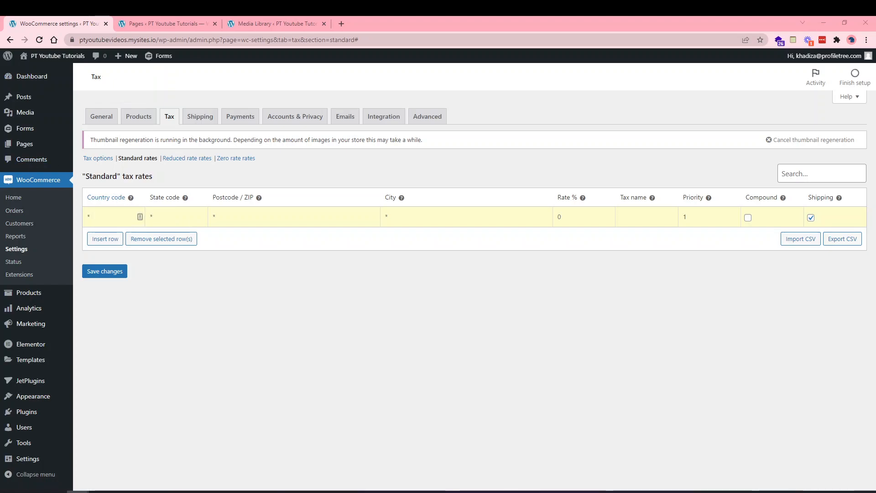
Load the ISO 3166-1 alpha-2 code list in a tab, closing the Media Library tab.
click(147, 25)
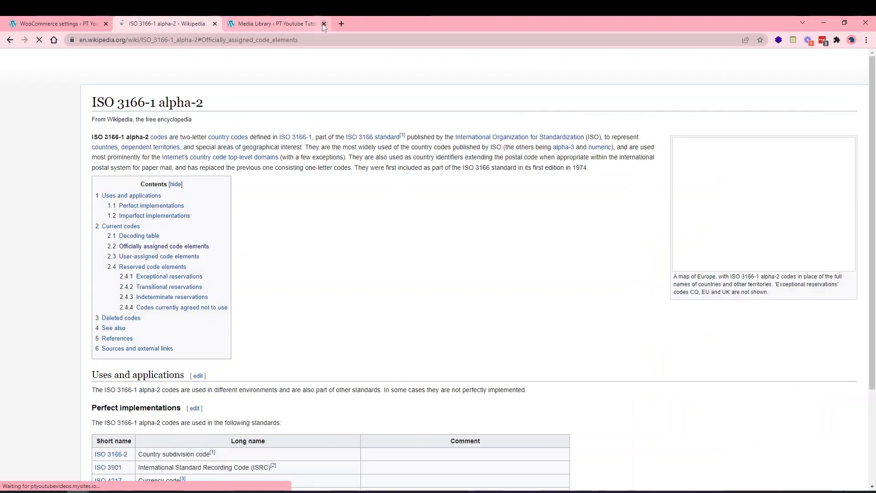
click(323, 24)
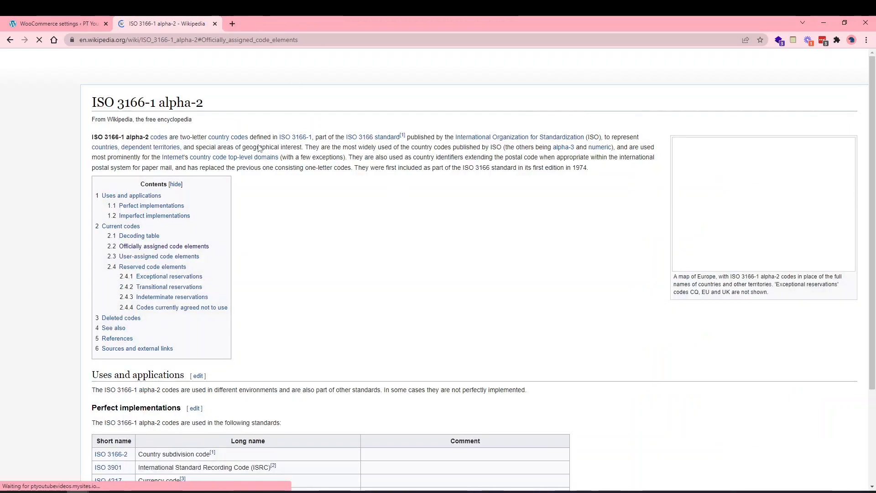
scroll(250, 287, down, 1)
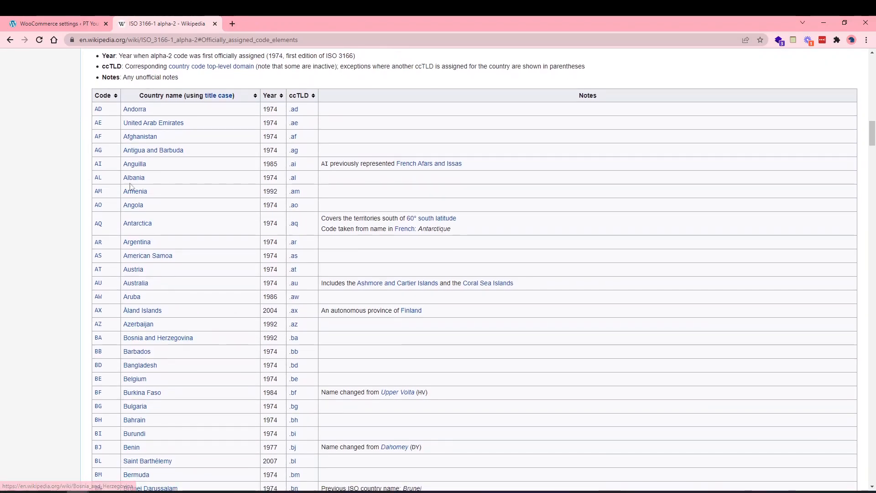
scroll(109, 309, down, 2)
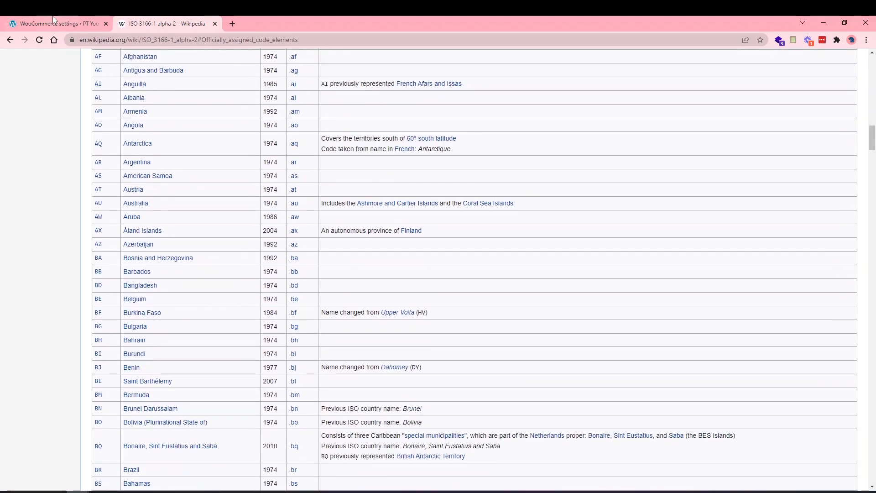
click(55, 24)
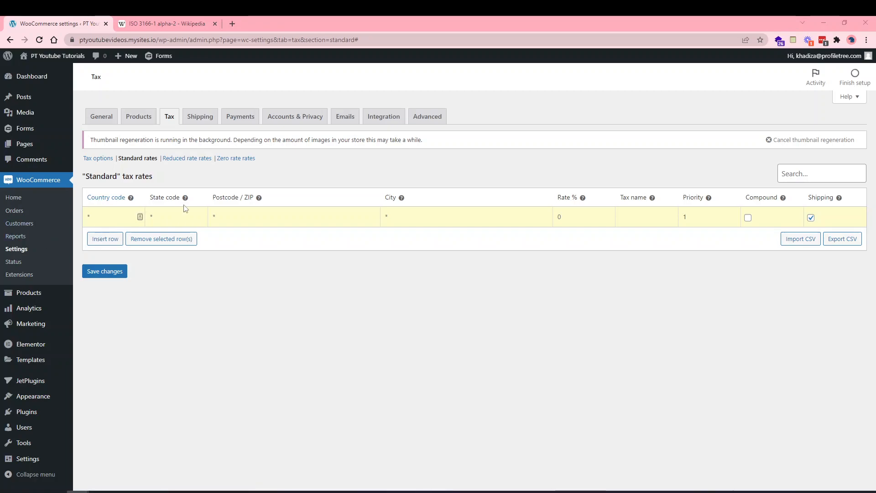
Select the rate row's Country code, State code and Postcode / ZIP cells in turn.
click(159, 219)
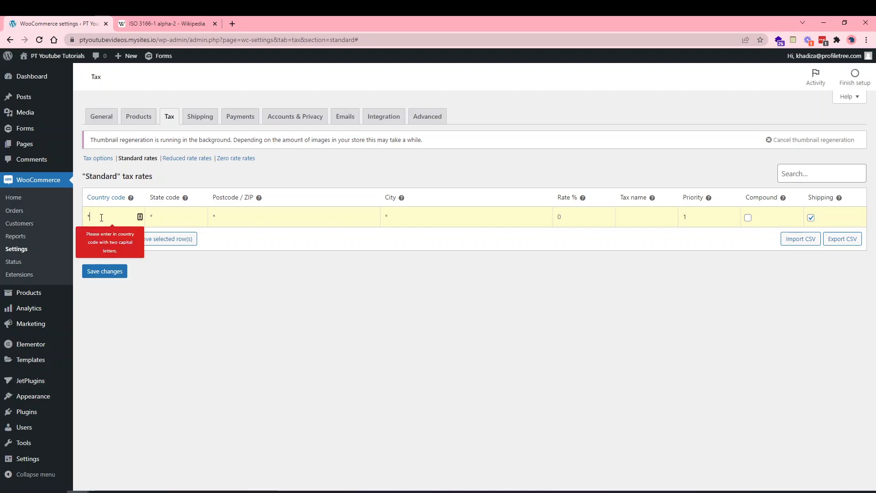
click(173, 219)
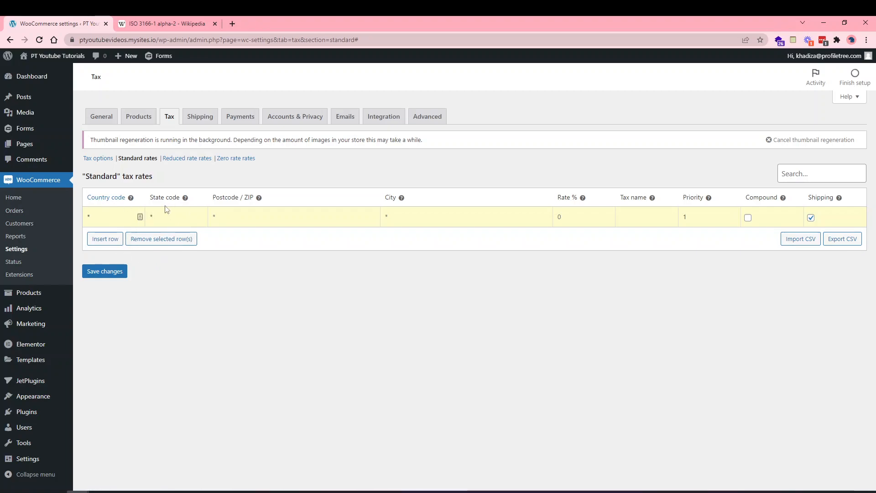
click(222, 218)
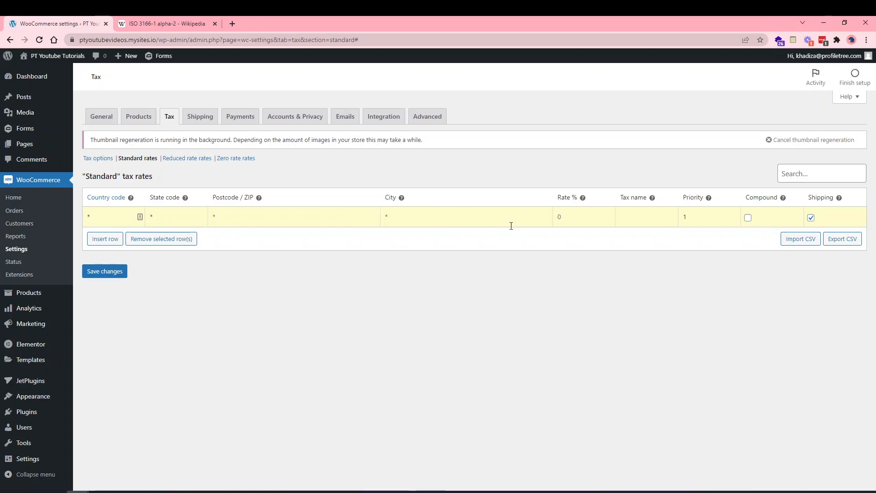
Enter rate 20.00 and tax name VAT in the rate row.
click(441, 219)
text(20.00)
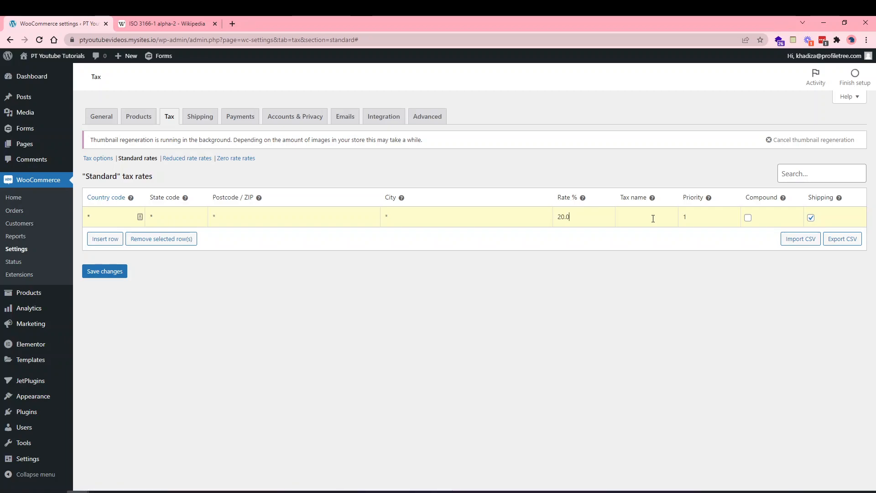
key(Left)
key(Left)
key(Left)
key(Left)
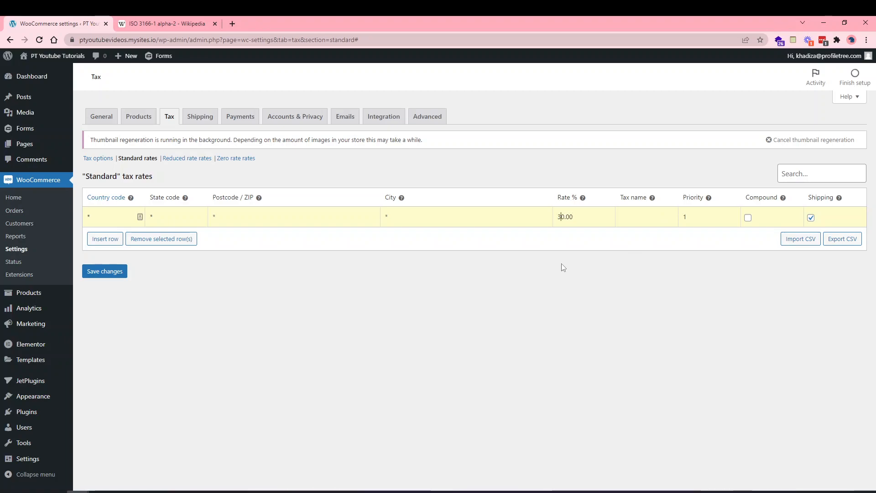
key(BackSpace)
text(3)
key(BackSpace)
text(2)
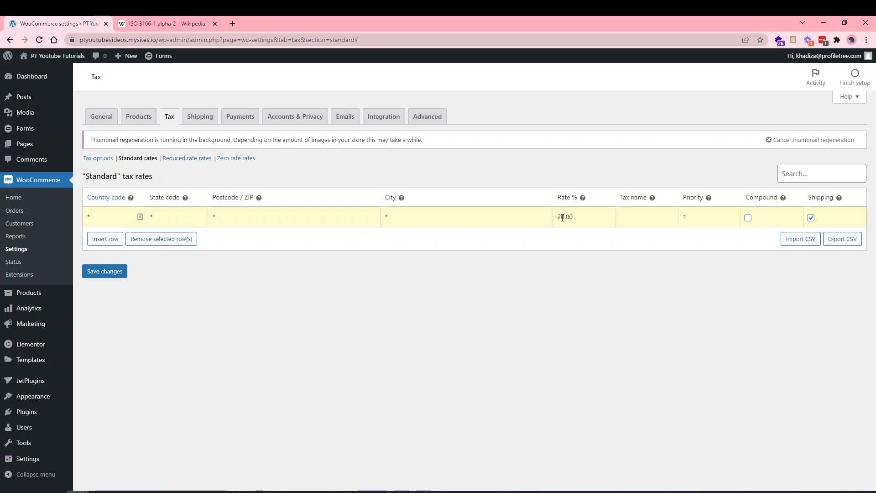
click(633, 221)
text(VAT)
Stop the rate applying to shipping and set its country code to GB.
click(810, 217)
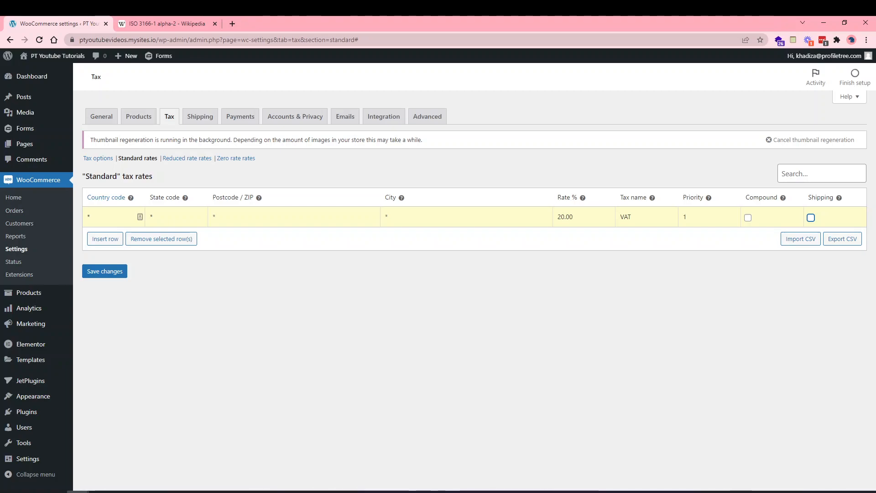
click(118, 219)
text(GB)
Add a second rate row: country US, state CA, rate 7, named TAX.
click(111, 236)
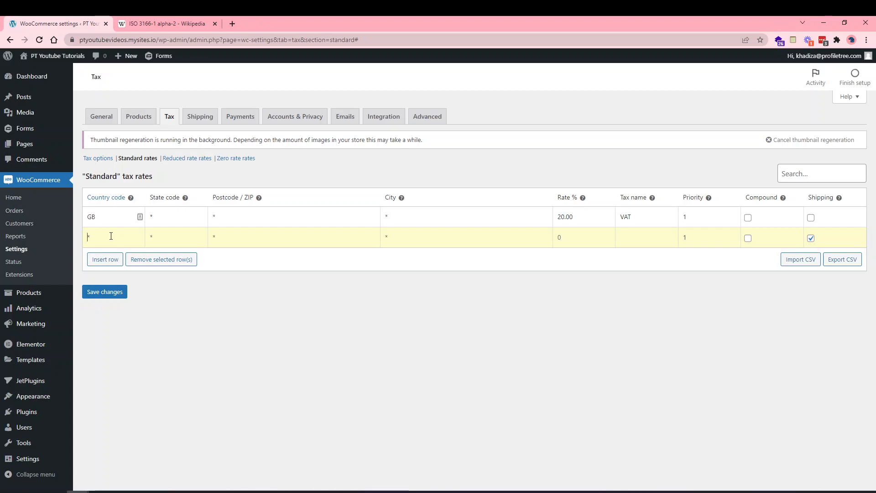
text(US)
click(170, 235)
text(CA)
click(565, 238)
text(7)
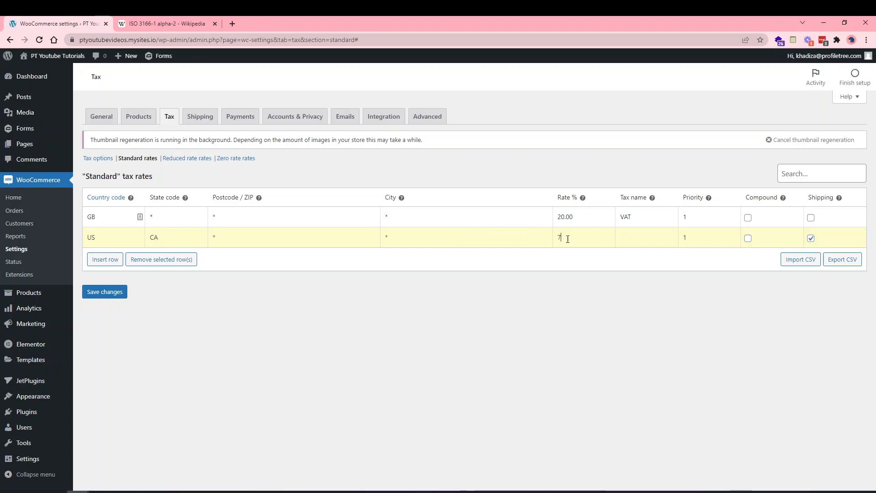
click(644, 237)
text(TAX)
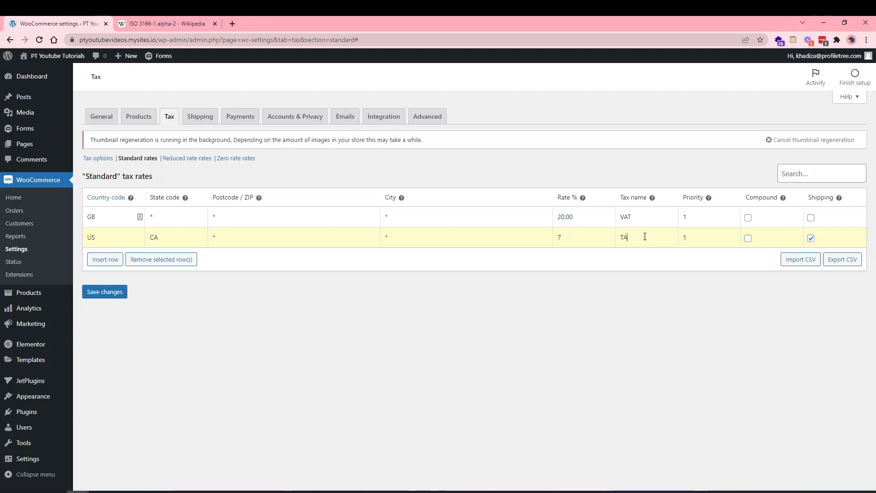
Add a third rate row for country US at rate 6.
click(110, 260)
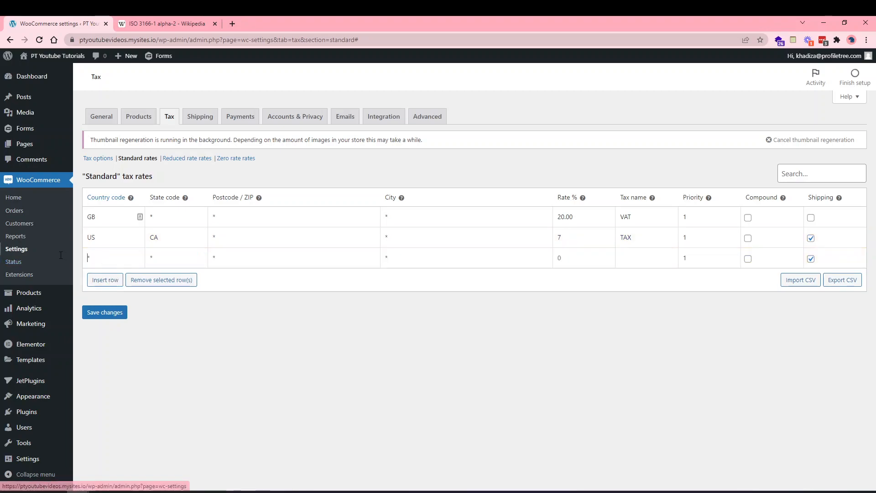
text(US)
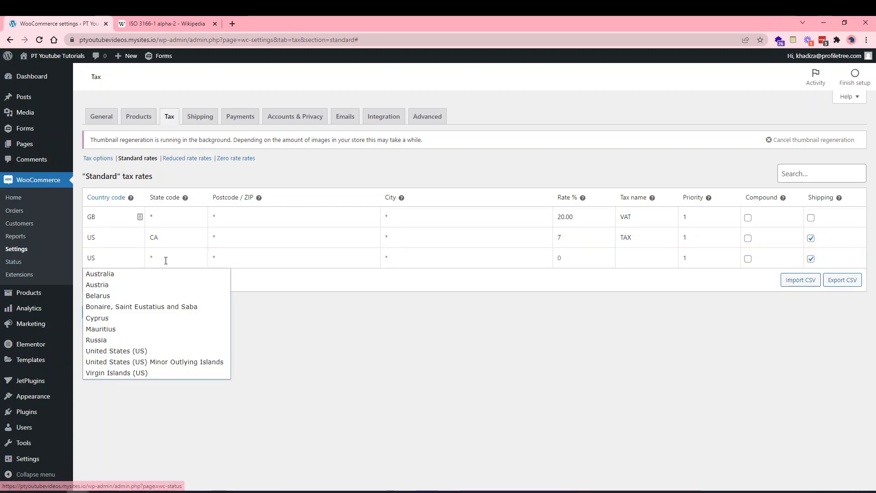
click(174, 259)
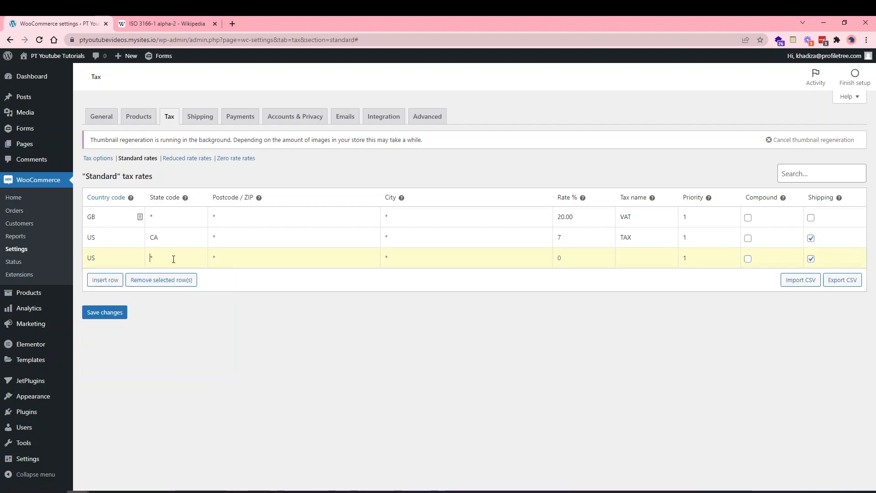
click(556, 257)
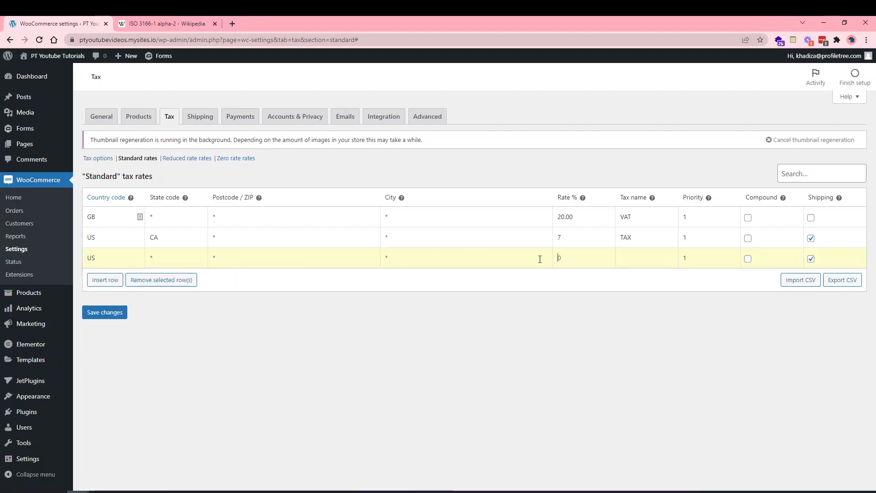
text(6)
Rename the US/CA rate to CA TAX and save the standard rates.
click(619, 238)
text(CA)
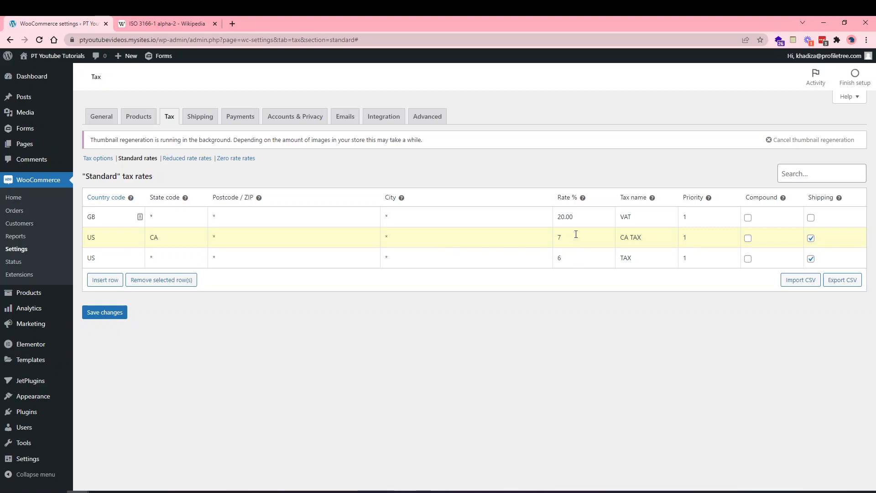
click(104, 313)
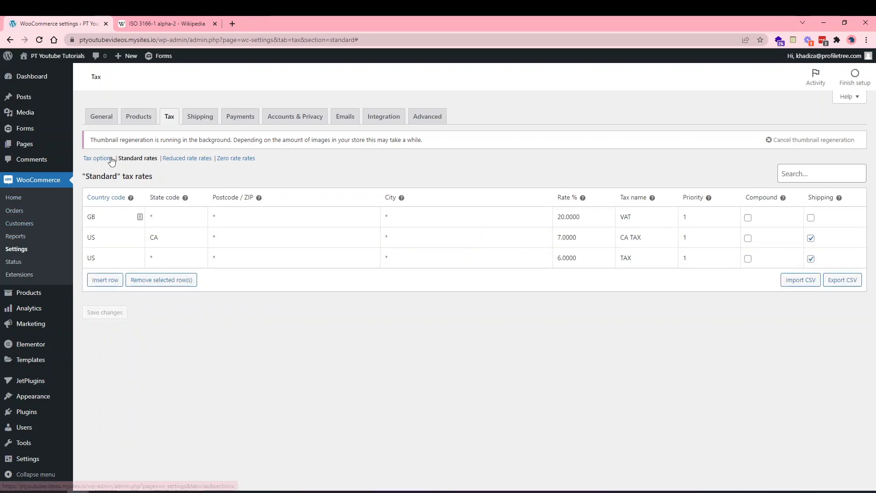
Try a row in Reduced rate rates, discard it, and return to the general tax options.
click(168, 491)
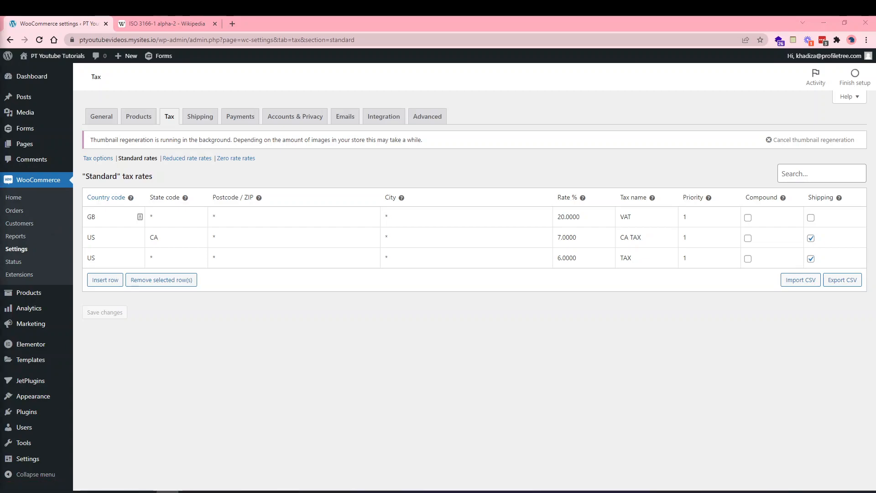
click(186, 158)
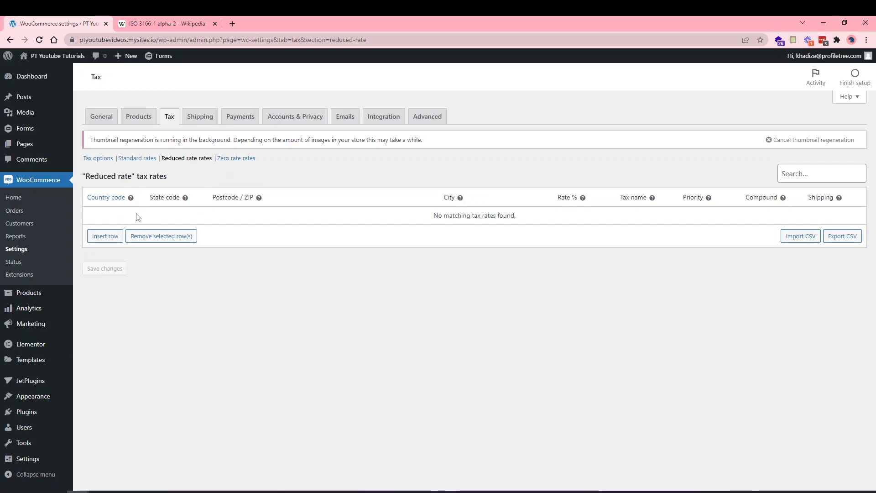
click(113, 236)
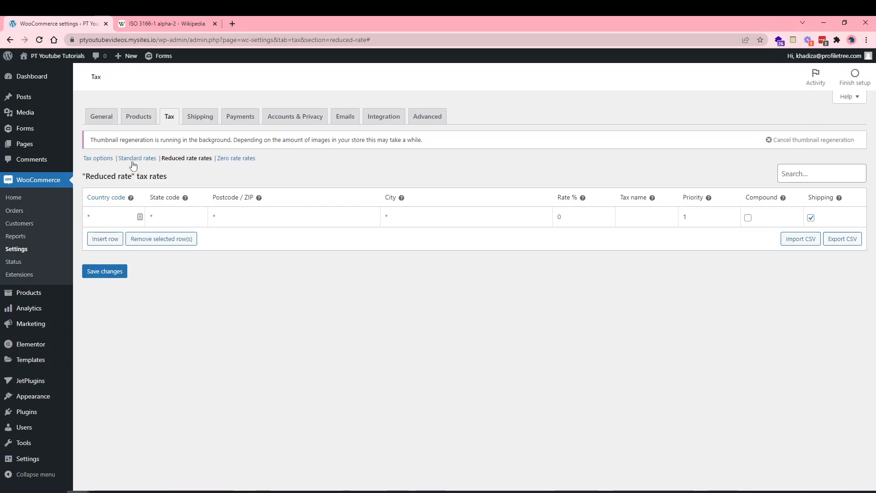
click(136, 158)
click(474, 94)
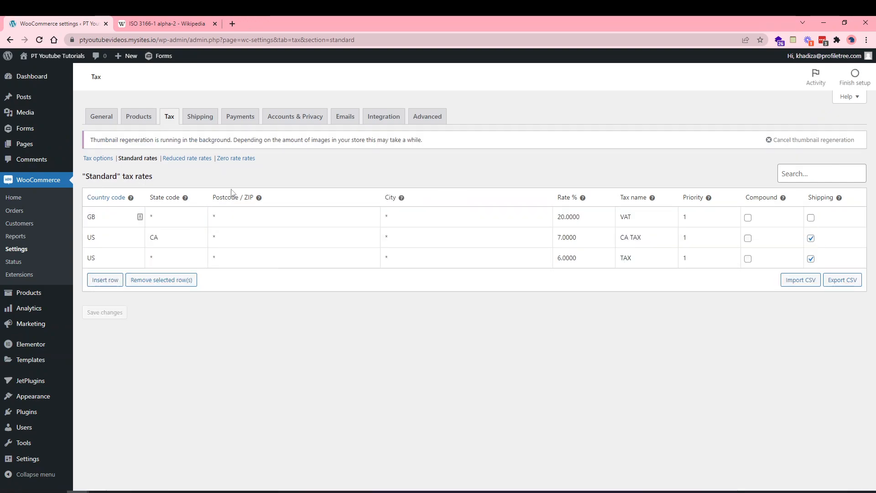
click(97, 158)
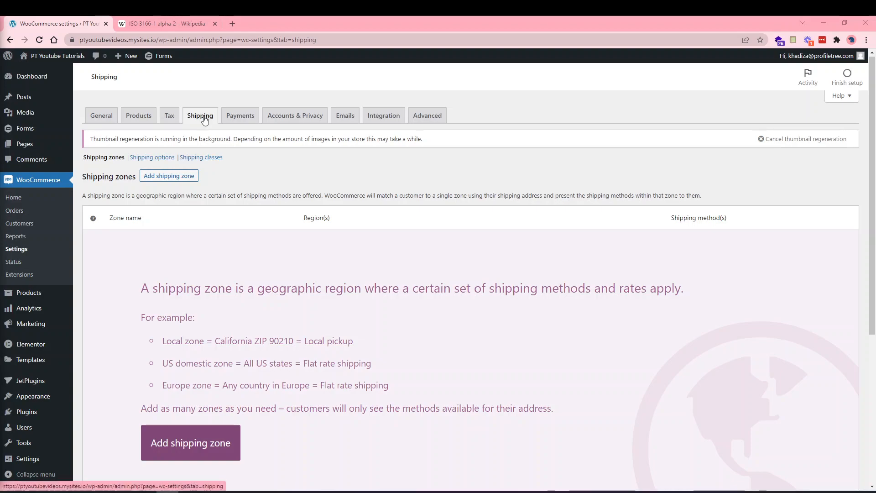
Start a new, empty shipping zone from the Shipping zones page.
scroll(266, 264, down, 1)
scroll(266, 265, up, 1)
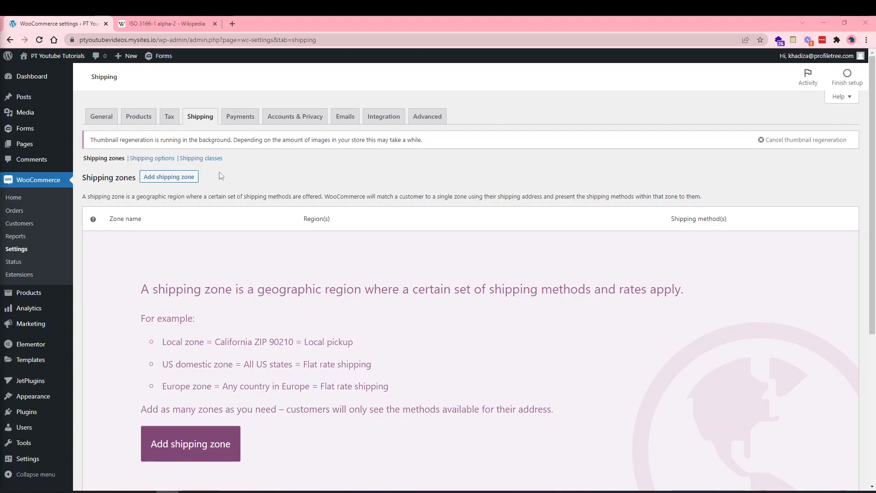
scroll(250, 315, down, 1)
scroll(238, 301, up, 1)
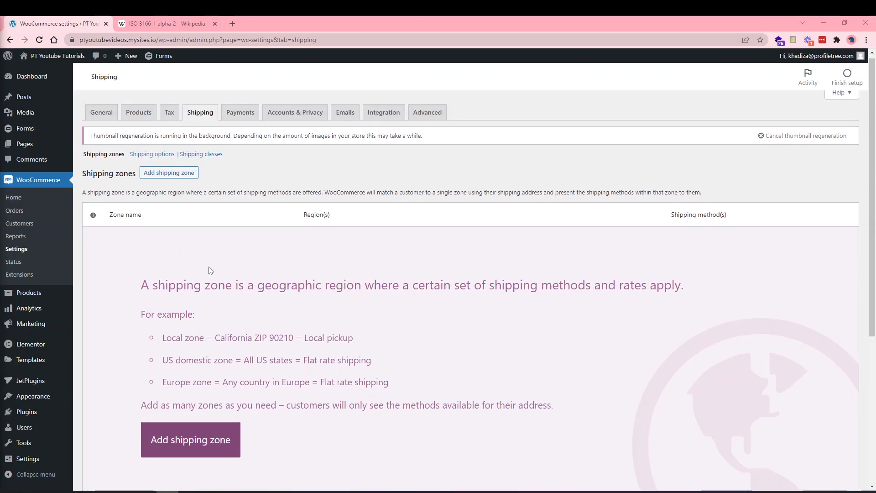
scroll(151, 310, down, 1)
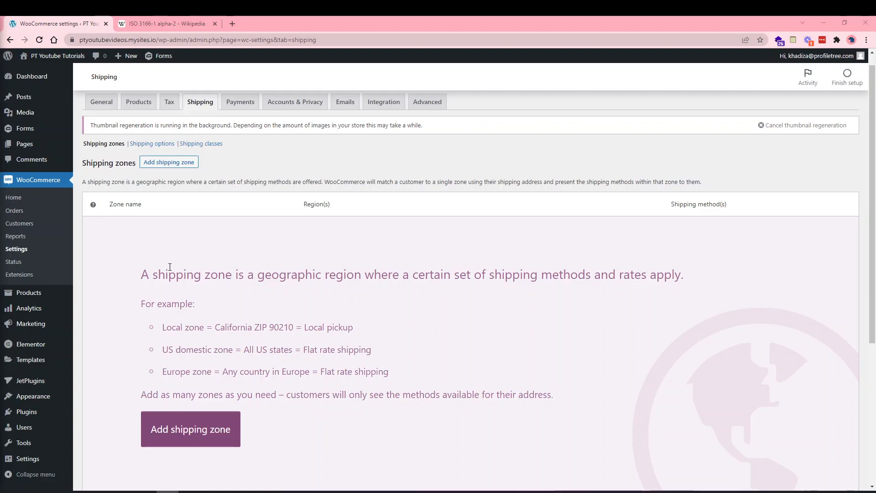
click(219, 428)
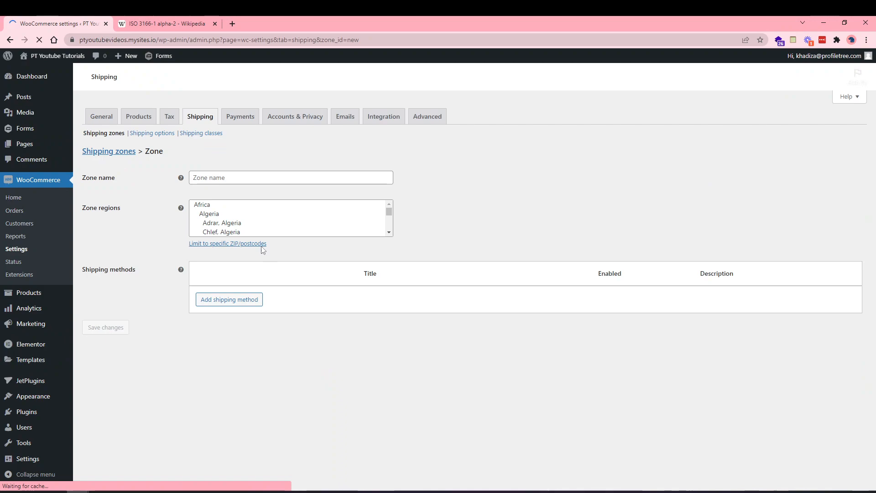
click(212, 205)
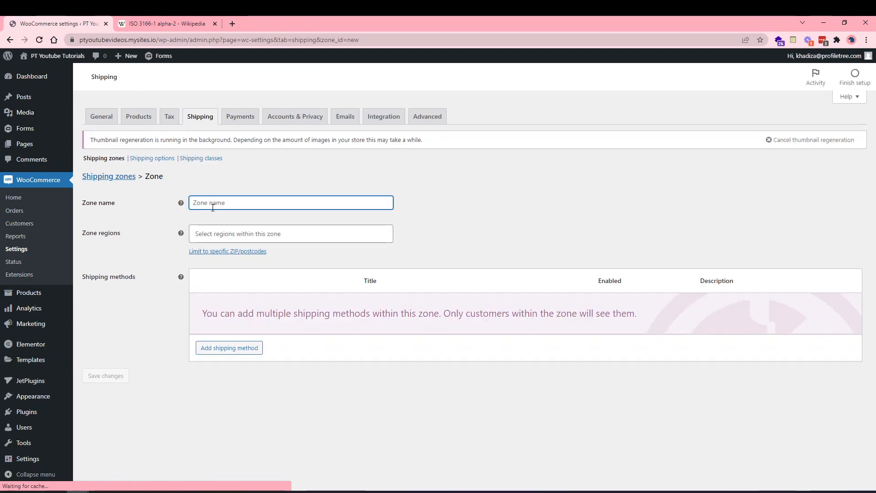
text(UK)
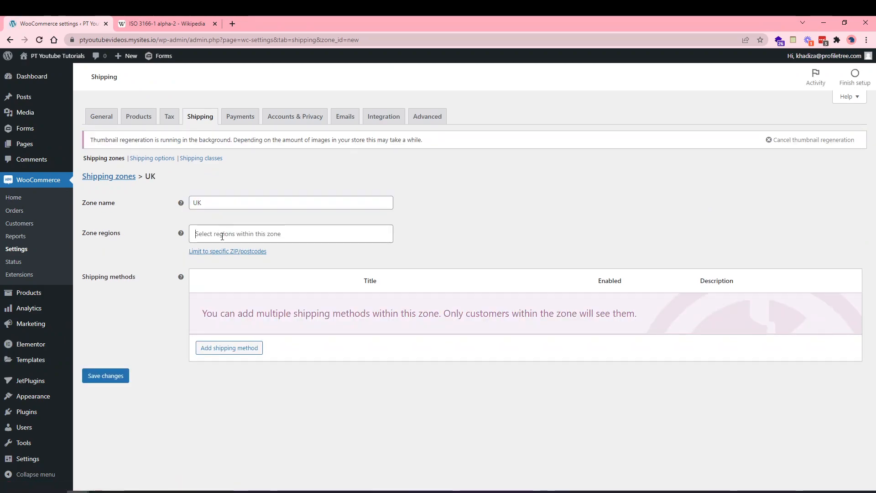
click(223, 234)
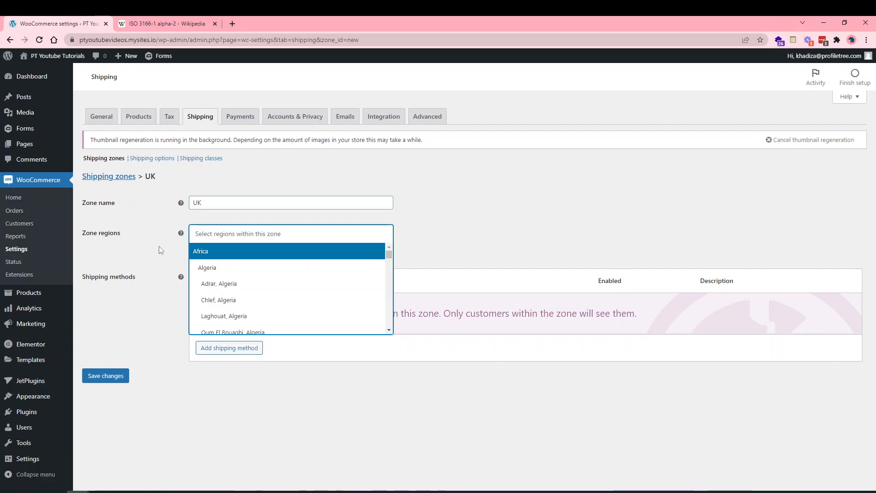
click(219, 233)
text(unit)
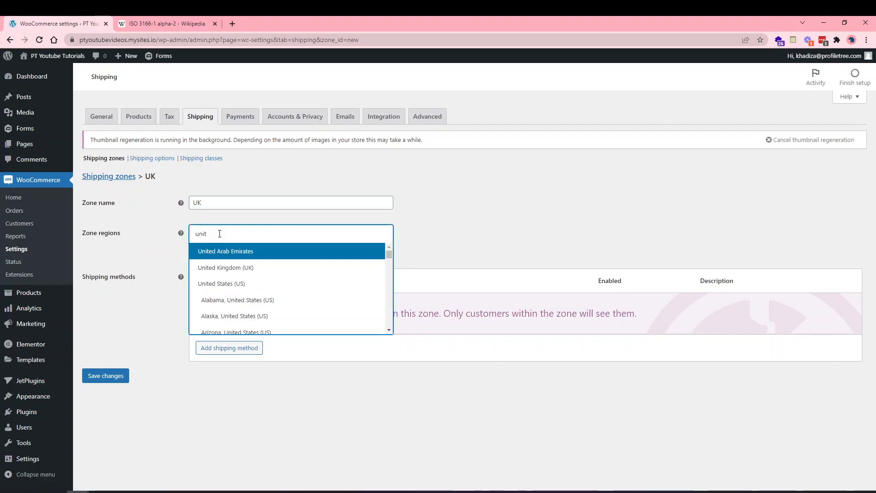
click(227, 269)
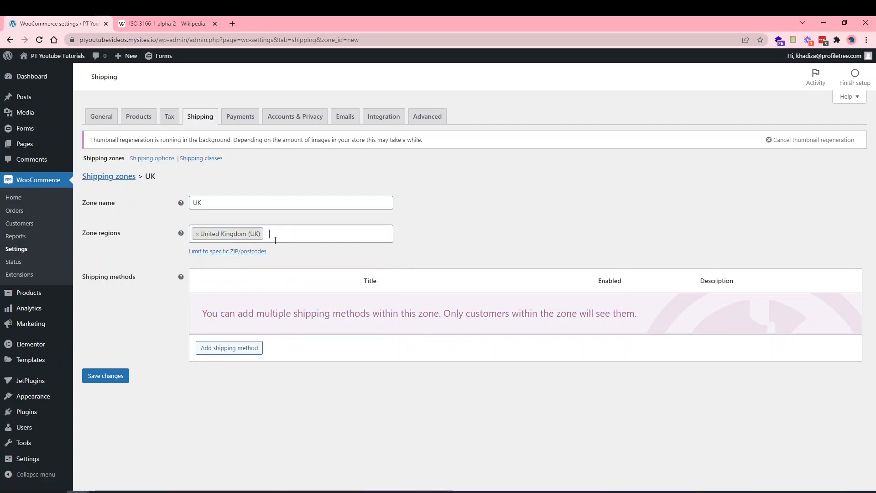
click(236, 251)
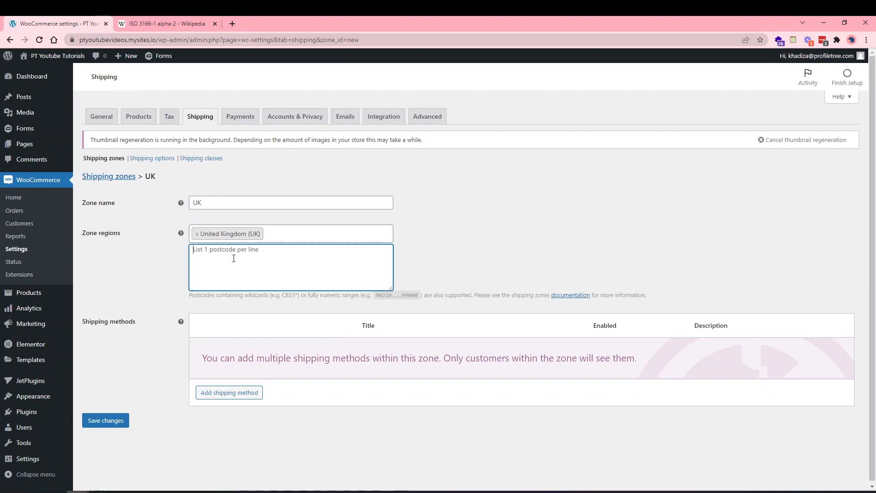
text(BT)
key(BackSpace)
key(BackSpace)
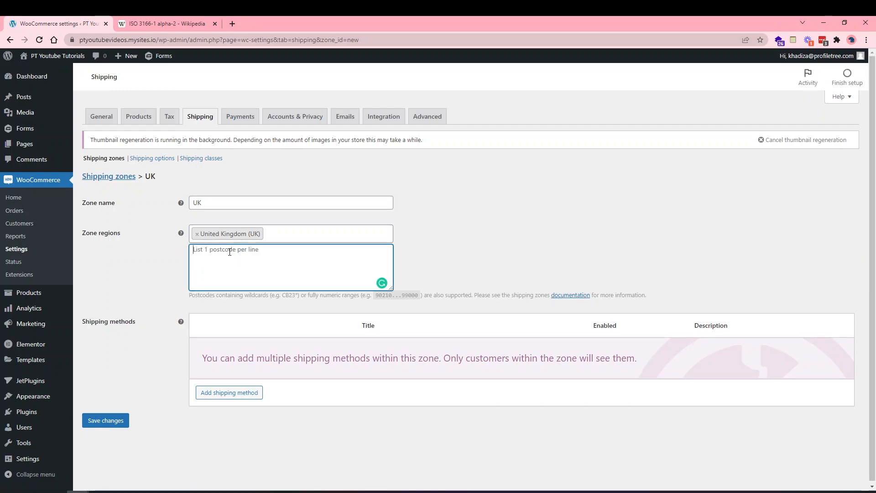
text(BT9*)
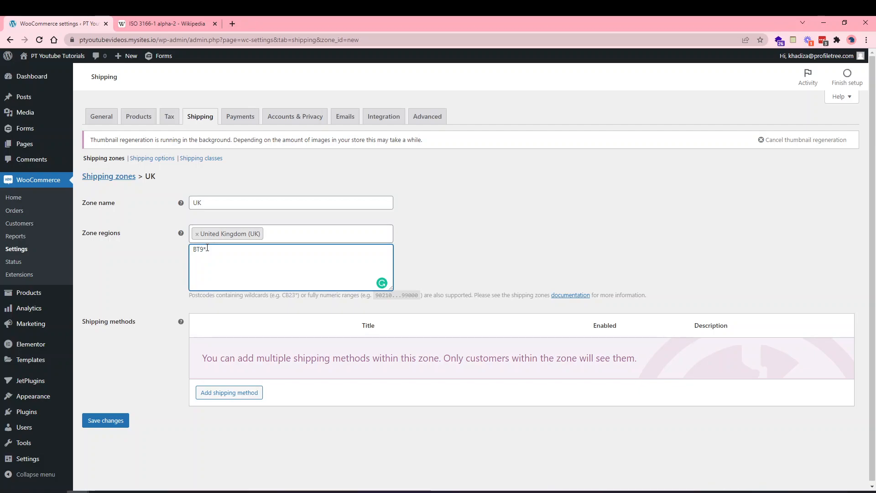
key(ctrl+a)
key(BackSpace)
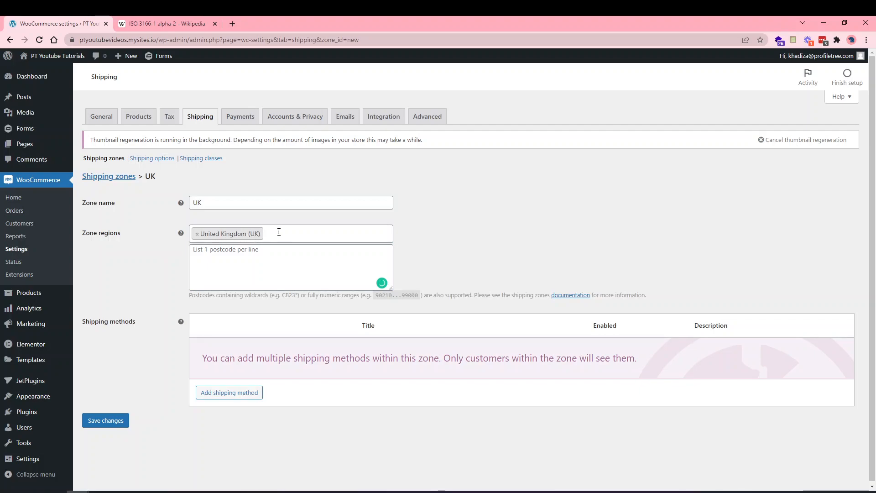
click(280, 233)
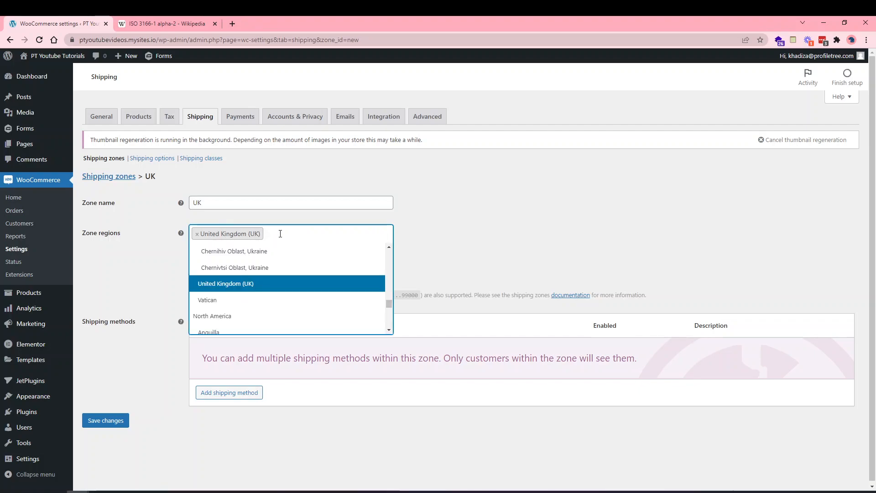
click(247, 230)
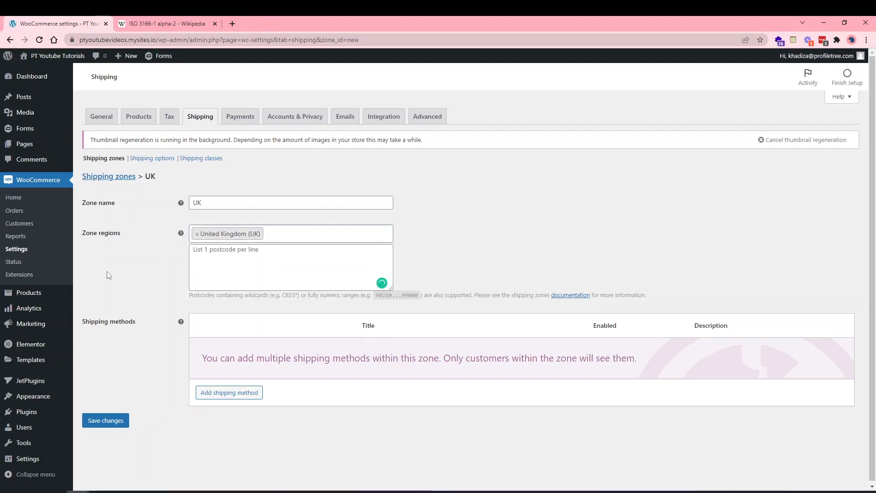
click(280, 241)
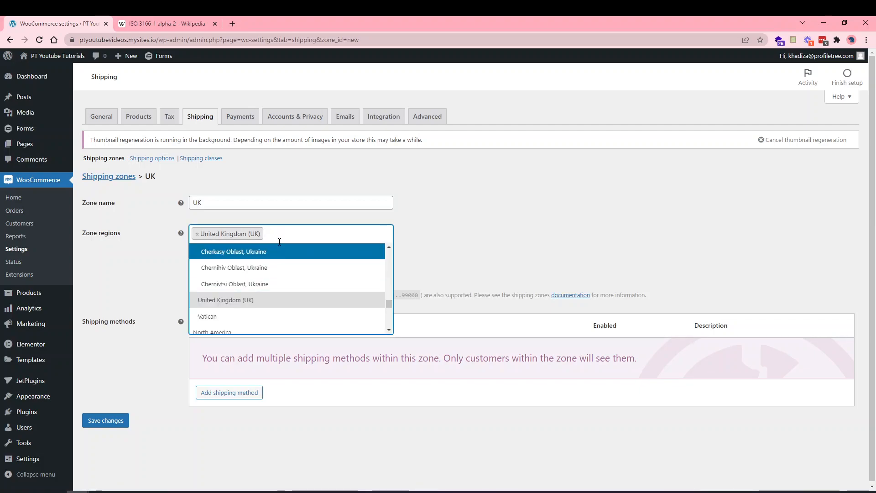
click(274, 268)
click(300, 254)
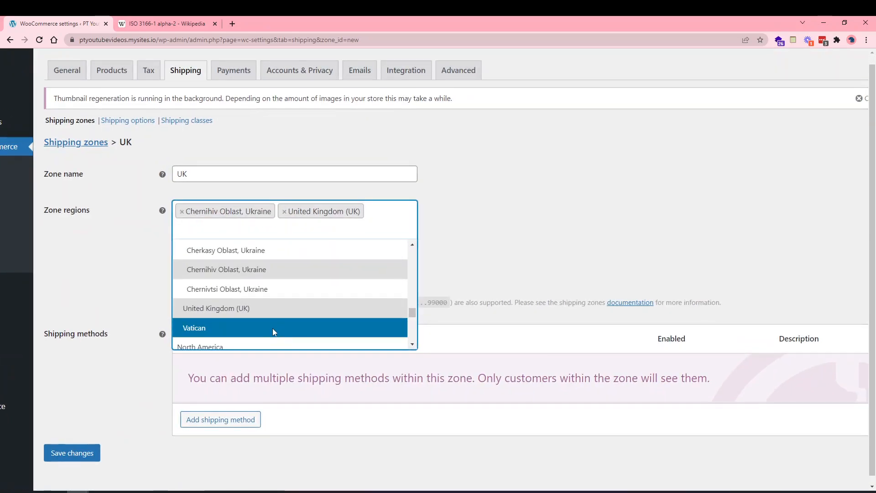
click(274, 332)
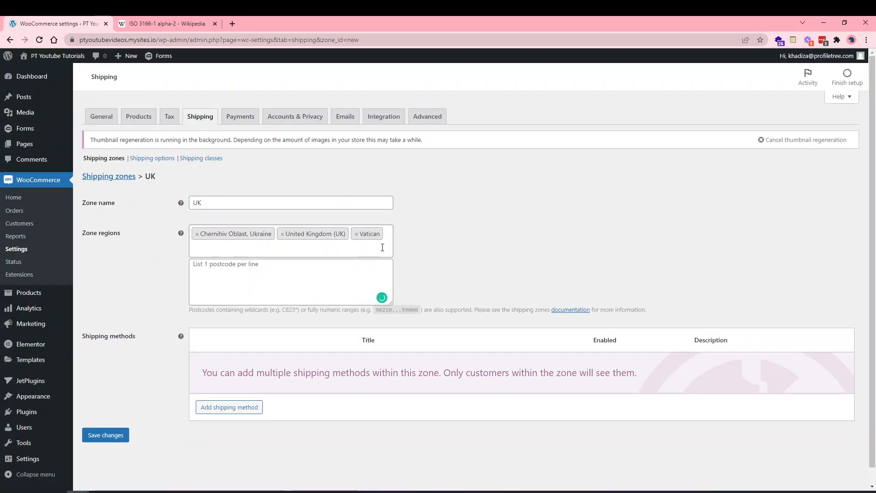
click(356, 234)
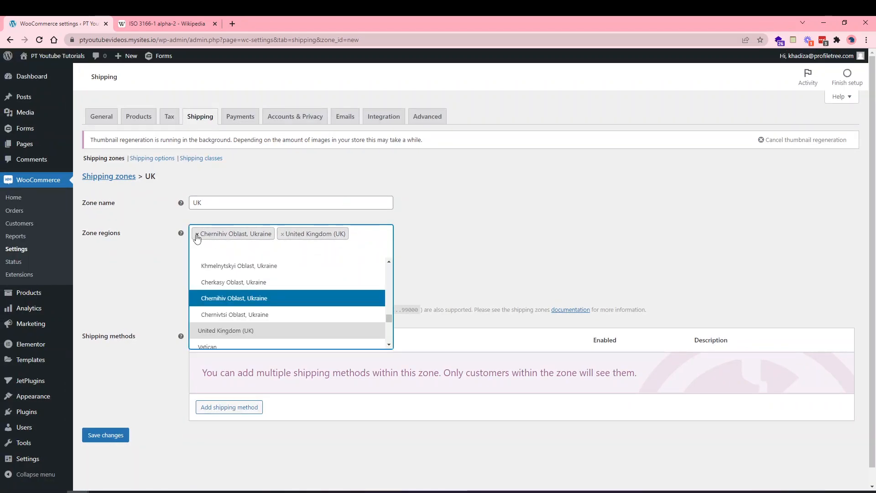
click(197, 233)
click(154, 275)
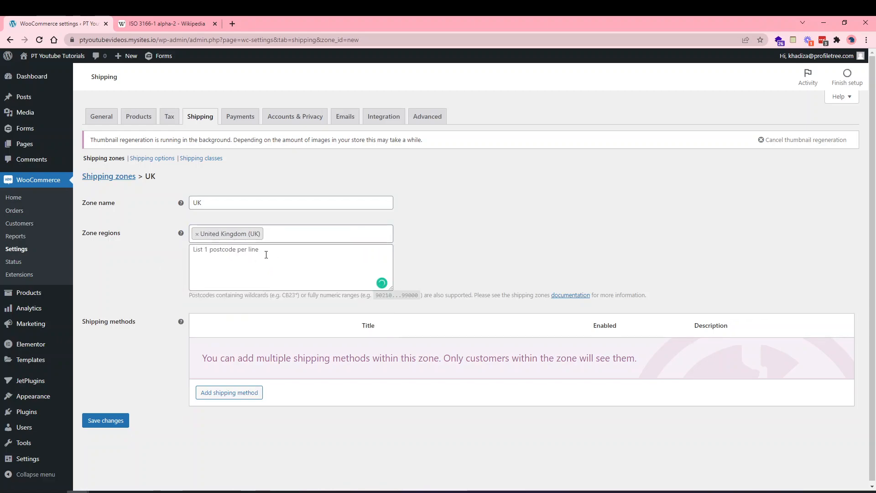
scroll(192, 262, down, 1)
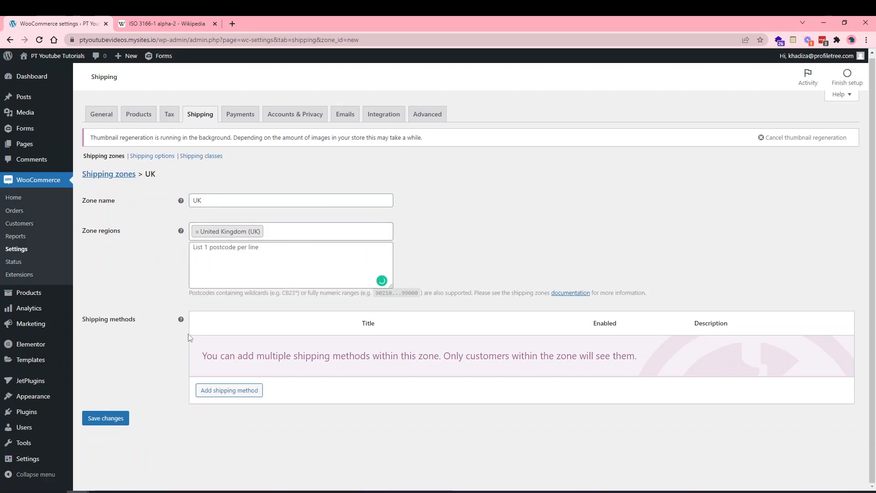
Add a Flat rate shipping method to the UK zone.
click(213, 390)
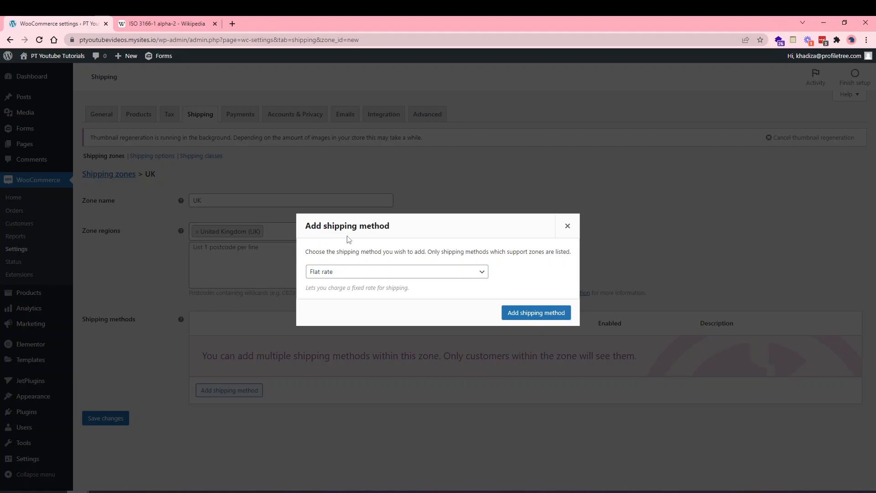
click(338, 276)
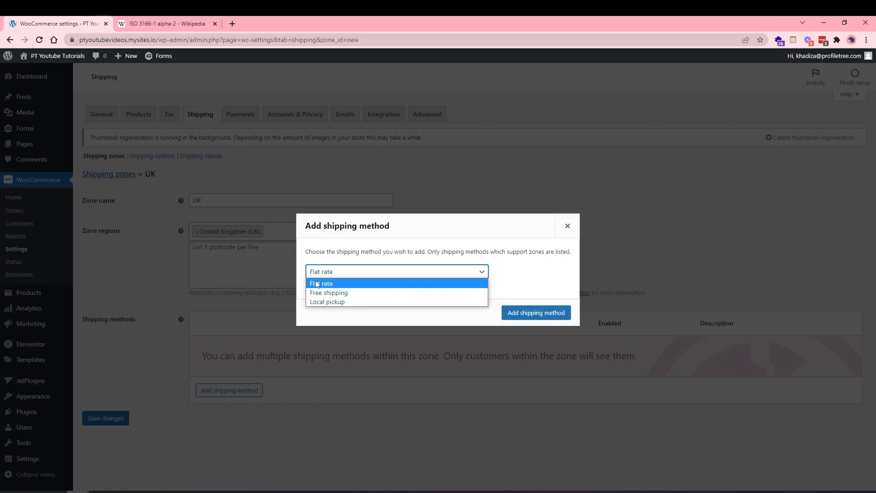
click(332, 284)
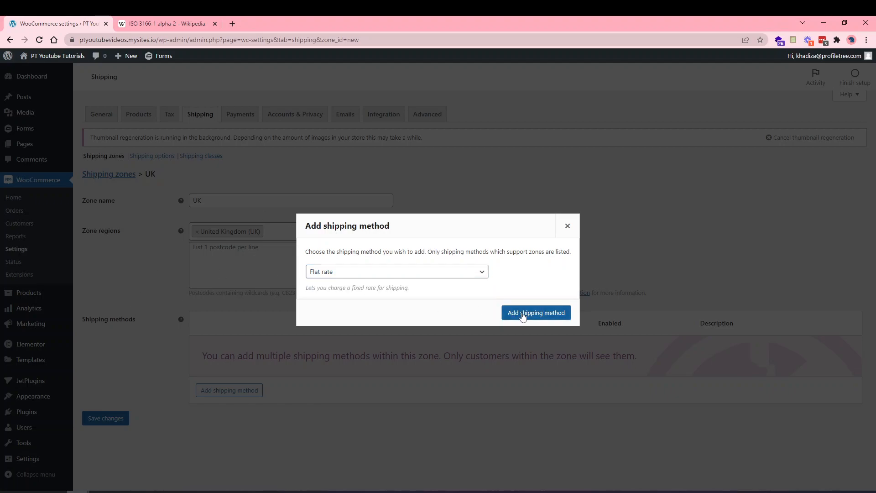
click(523, 314)
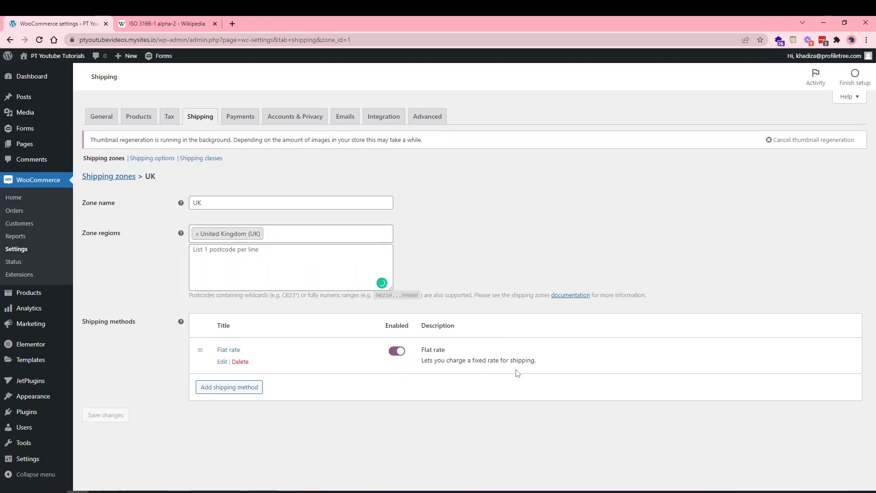
Set the UK Flat rate to tax status None with a cost of 3.99, and save.
click(222, 361)
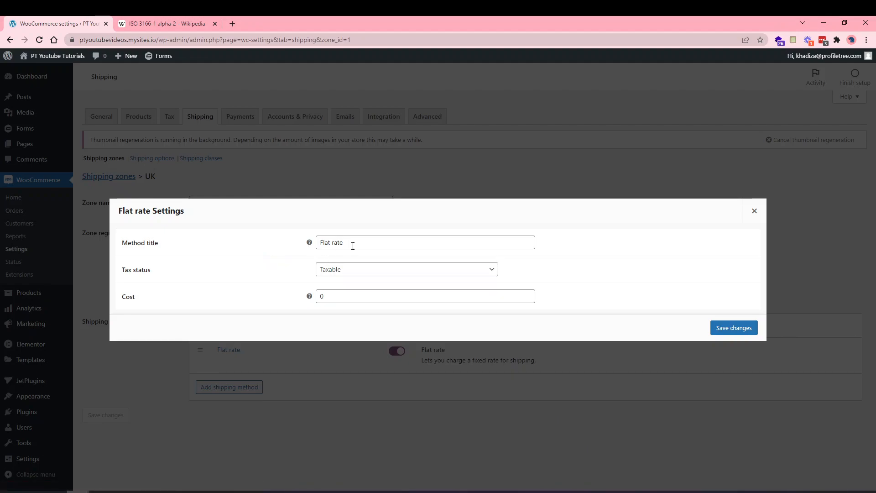
click(352, 272)
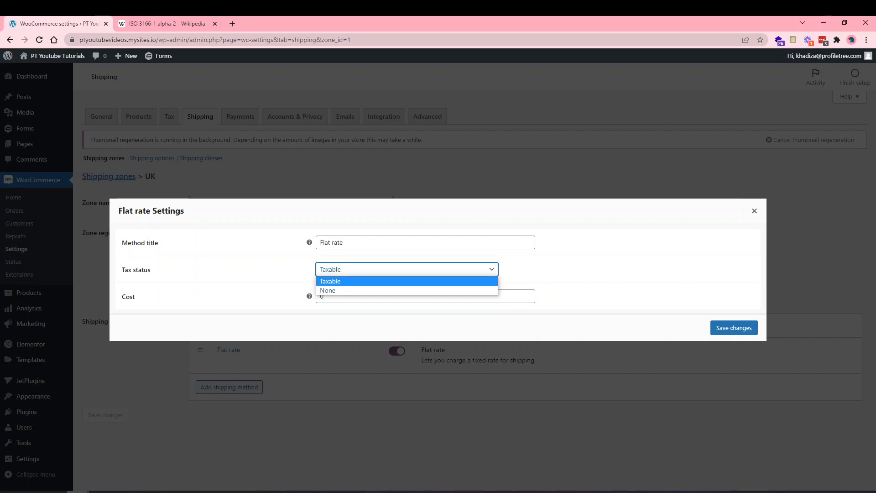
click(372, 275)
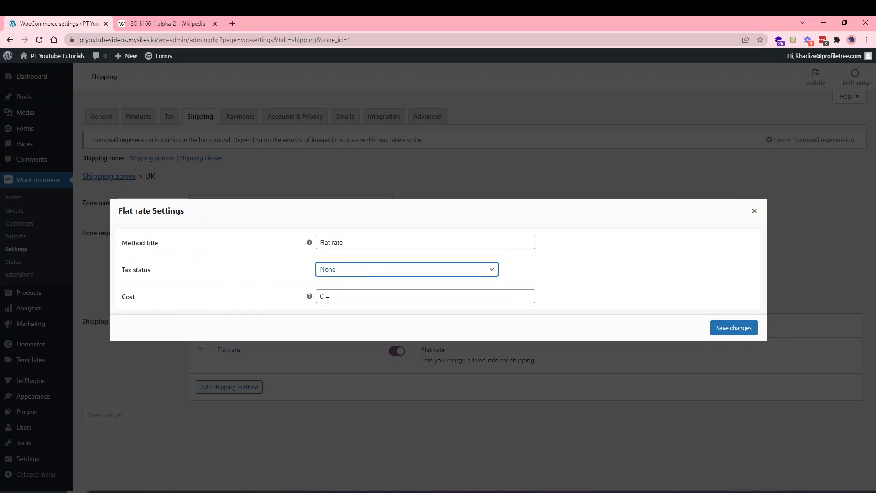
double_click(339, 296)
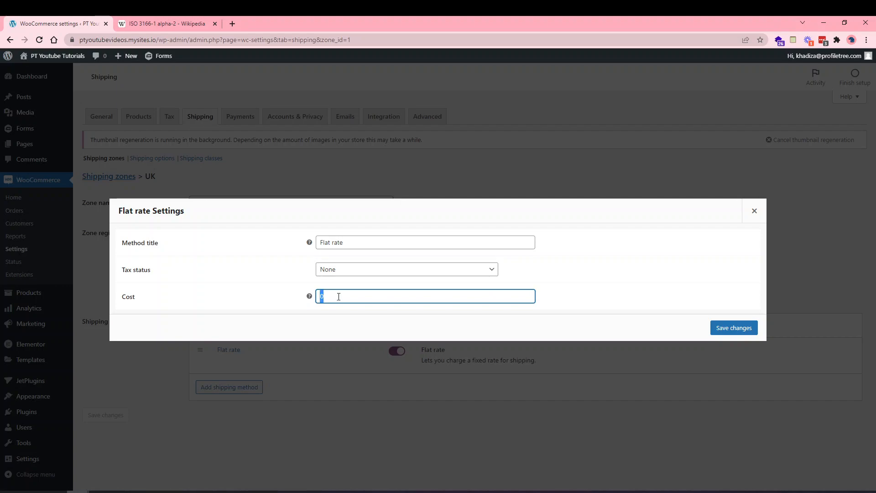
text(3.99)
click(719, 329)
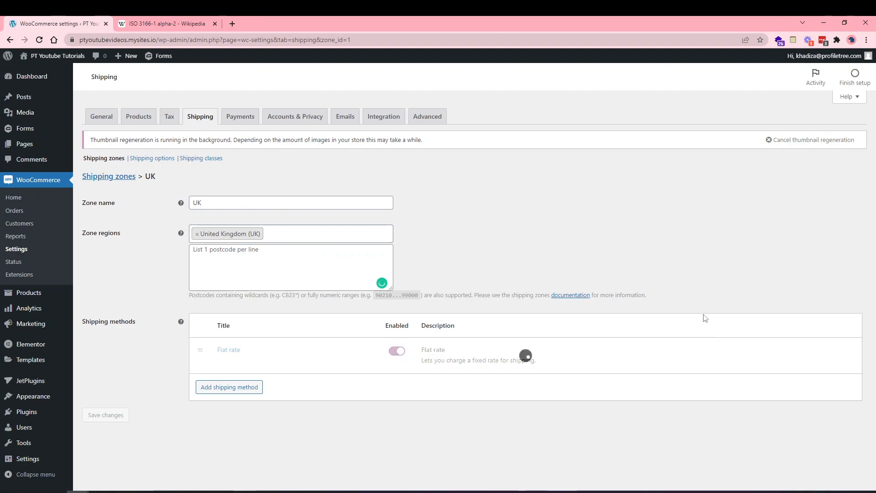
Add Free shipping as a second UK zone method and bring up its settings.
click(240, 391)
click(354, 274)
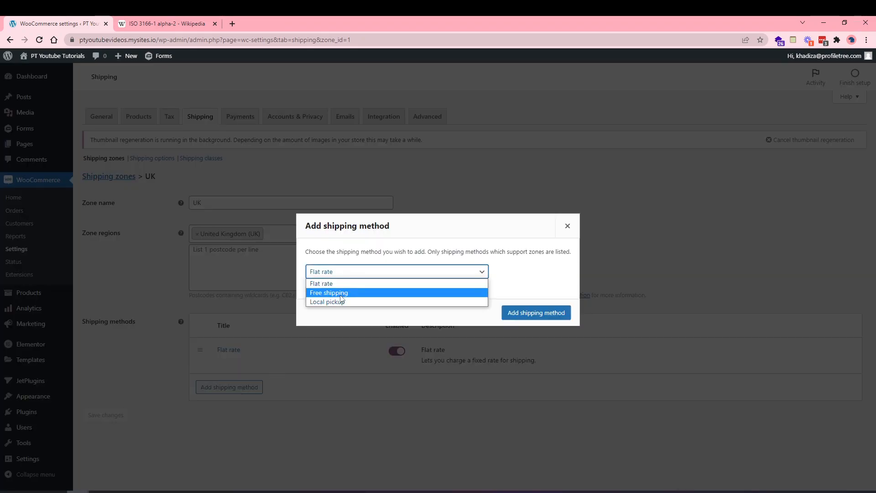
click(341, 292)
click(547, 313)
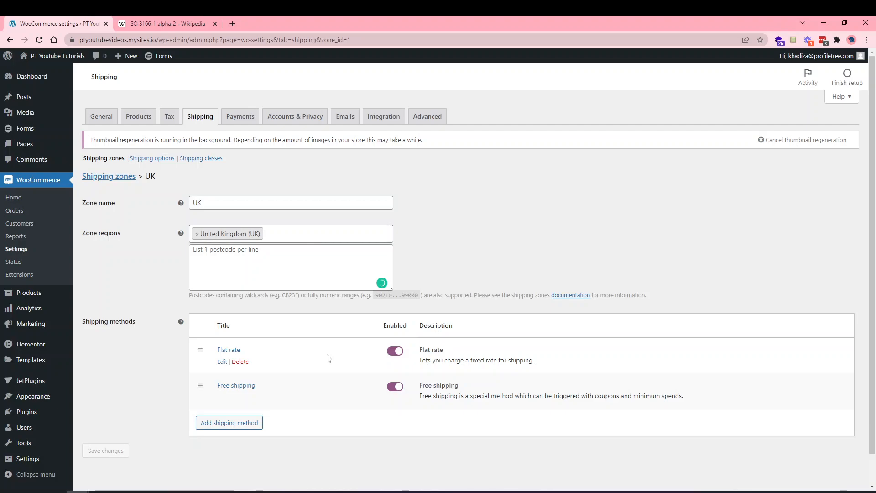
click(222, 397)
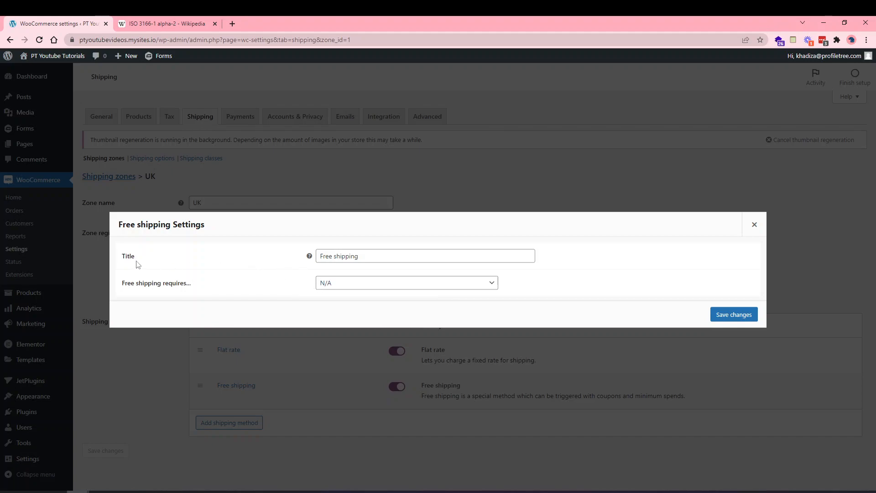
Make Free shipping require a minimum order amount, entered as 50.
click(342, 284)
click(360, 304)
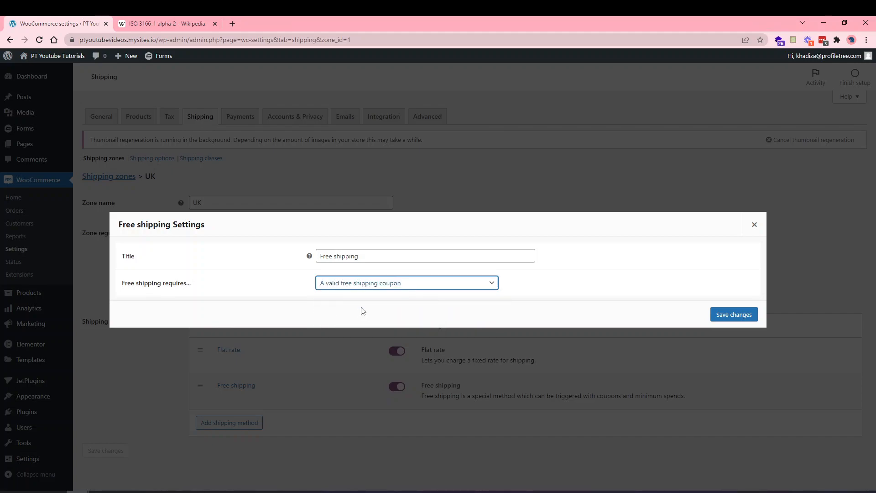
click(340, 283)
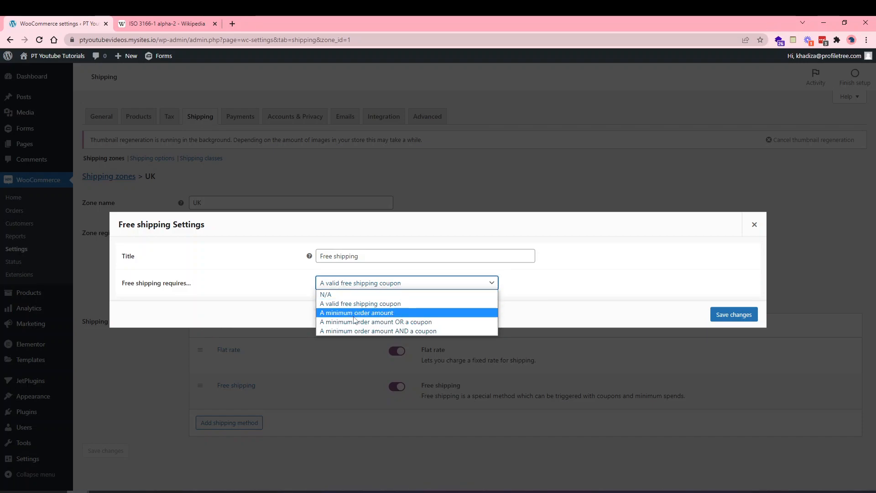
click(354, 315)
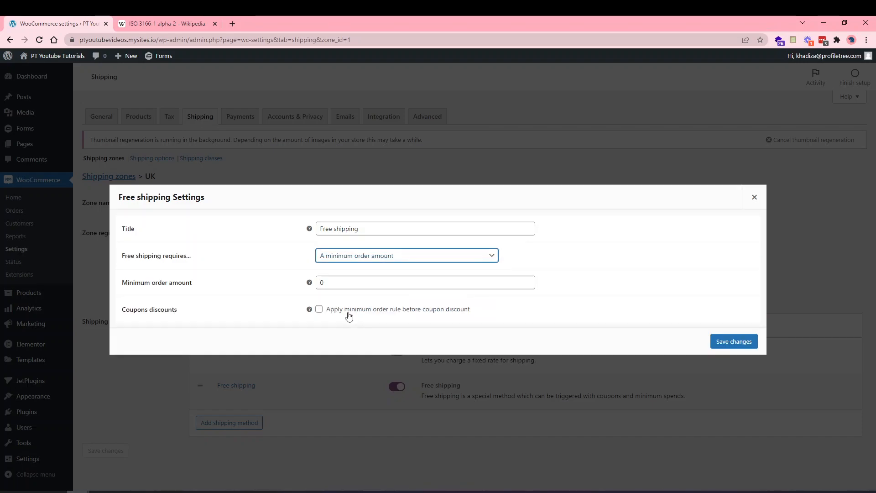
click(332, 286)
text(50)
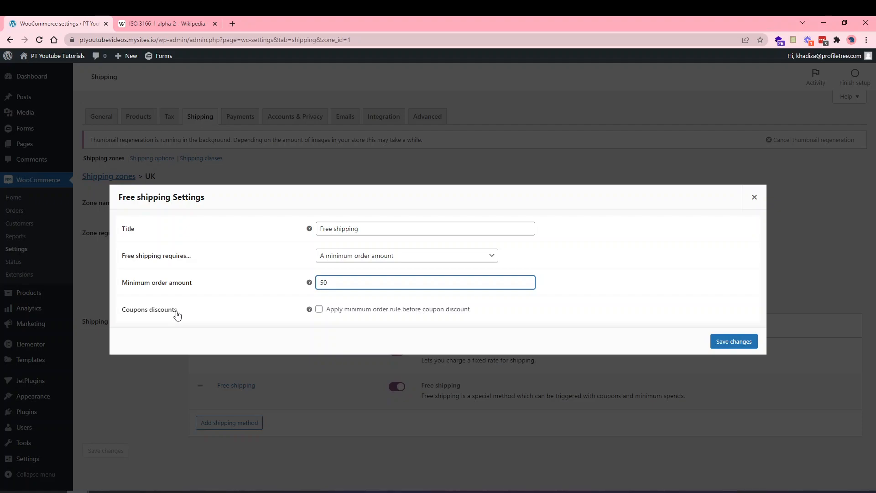
Settle the Free shipping requirement on minimum order amount only, keep 50, and save.
click(355, 313)
click(354, 312)
click(358, 255)
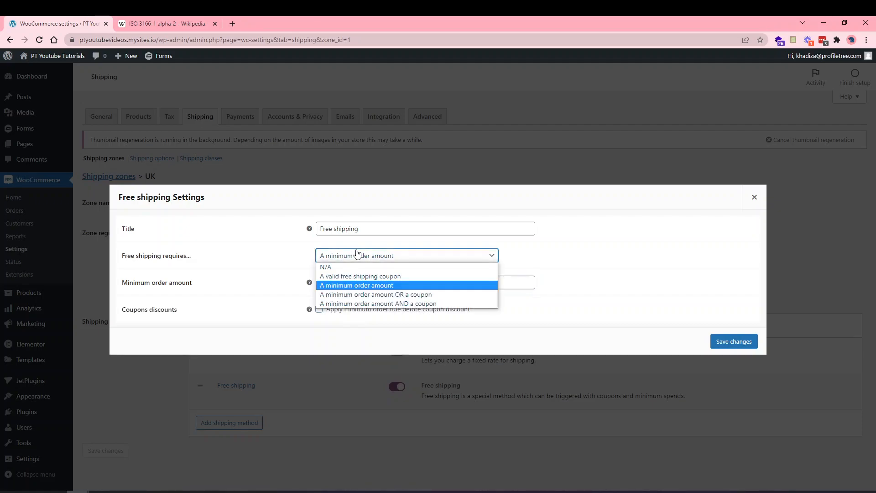
click(364, 296)
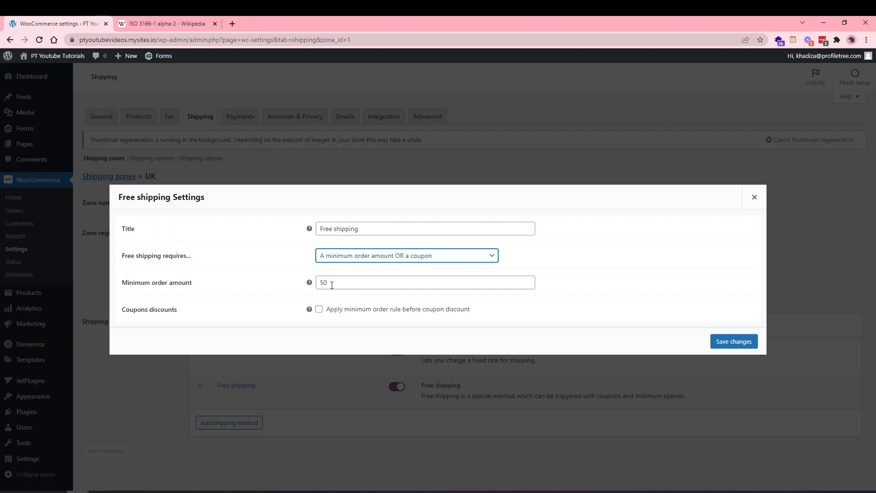
click(333, 259)
click(354, 304)
click(360, 256)
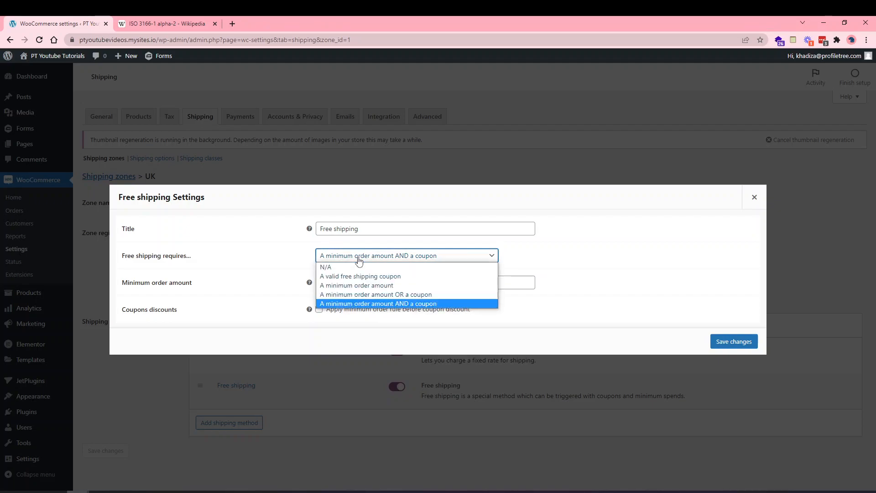
click(356, 285)
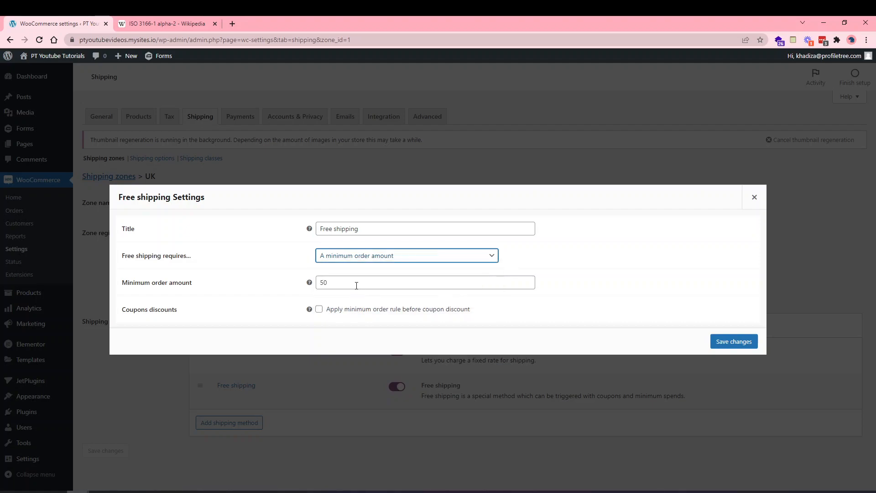
click(733, 342)
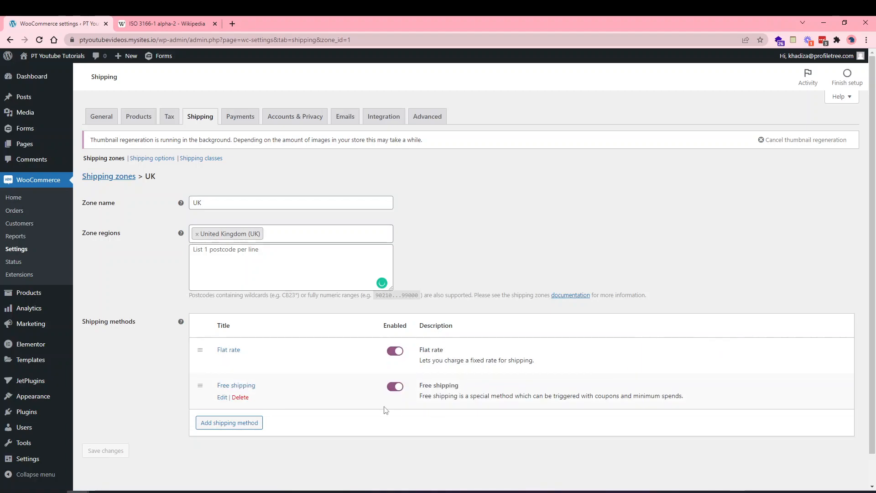
scroll(268, 413, down, 1)
Add Local pickup as a third shipping method in the UK zone.
click(222, 392)
click(318, 273)
click(326, 302)
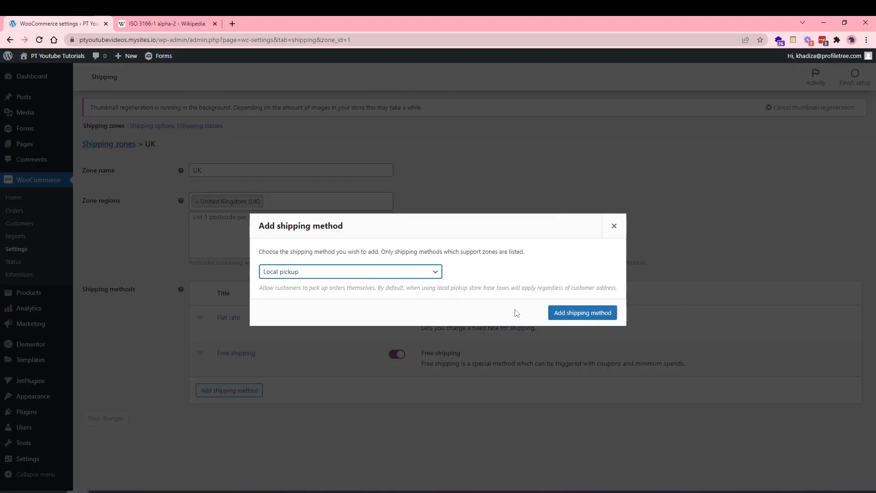
click(555, 312)
Keep Local pickup taxable with a cost of 0 and save its settings.
drag(303, 354, 223, 403)
click(221, 400)
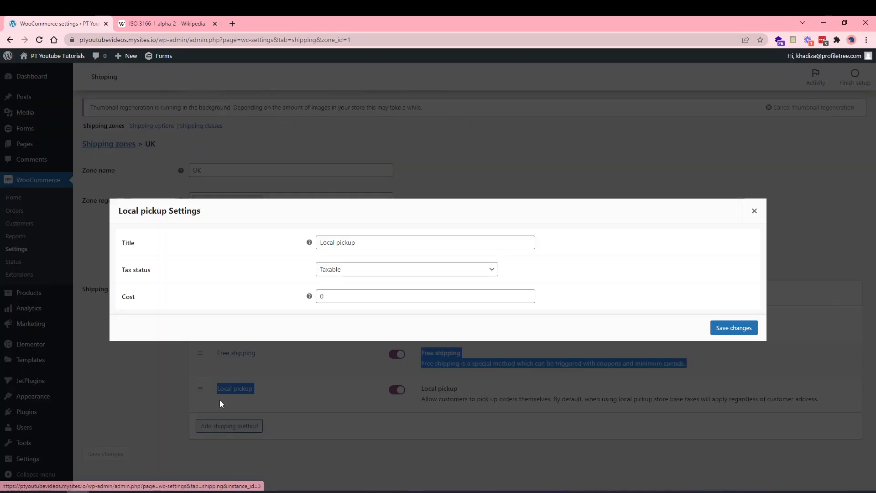
click(343, 296)
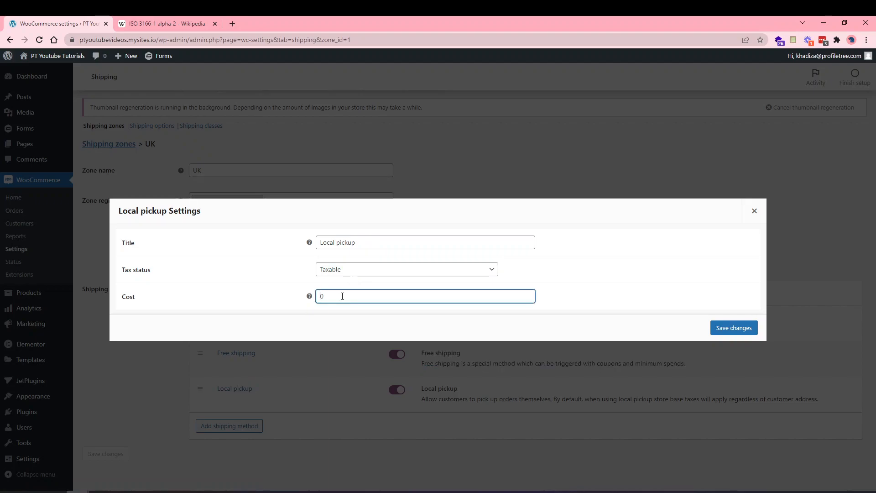
click(322, 271)
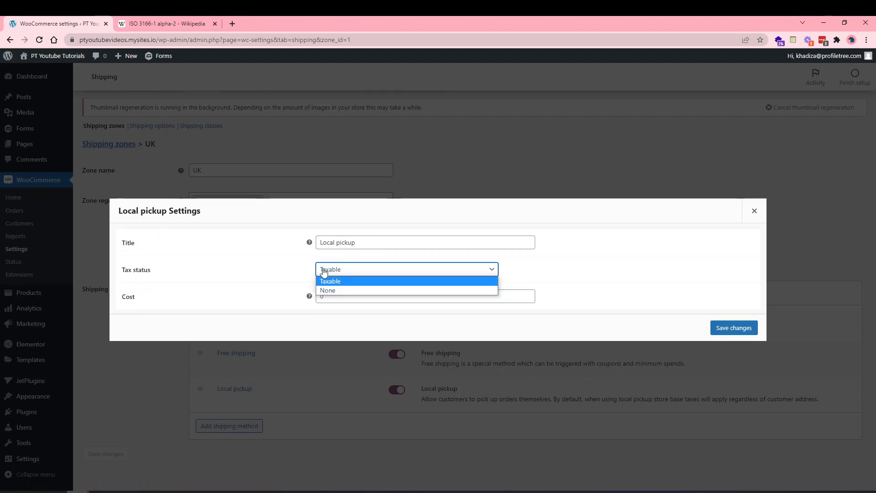
click(292, 276)
click(333, 295)
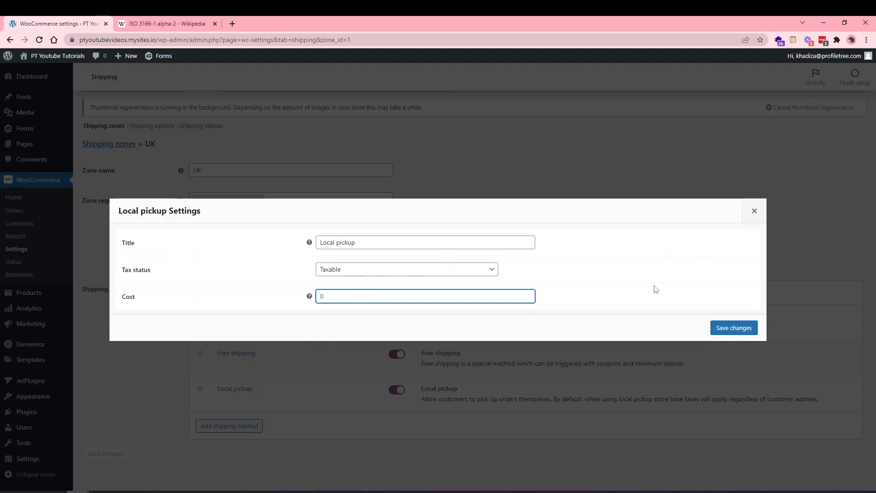
click(734, 327)
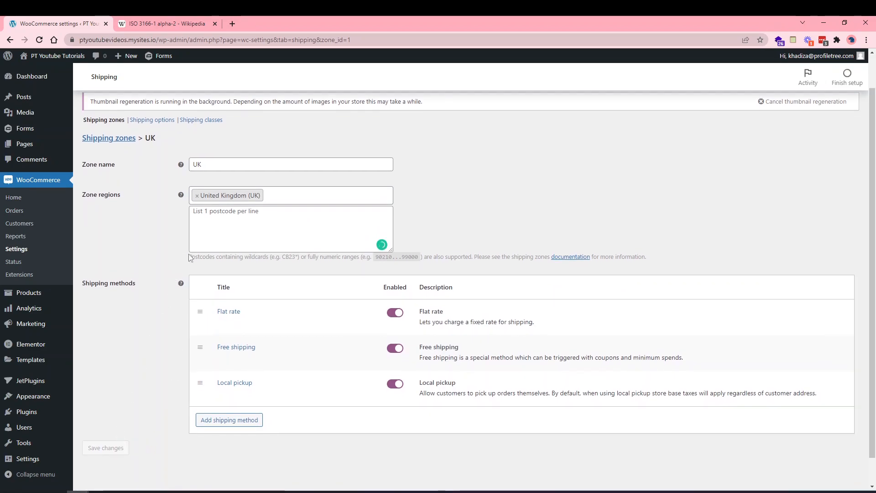
scroll(200, 241, up, 1)
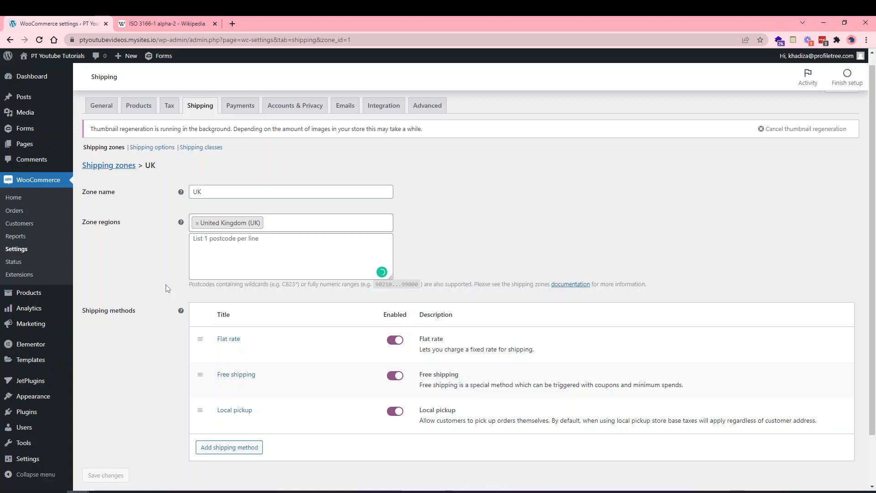
scroll(161, 321, down, 2)
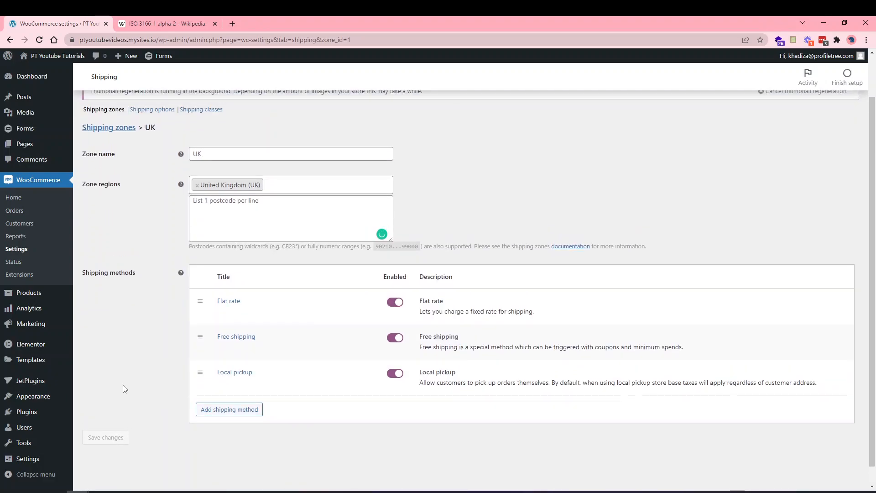
scroll(132, 365, up, 2)
Disable the basket shipping calculator, hide costs until an address is entered, default to billing address, and save.
click(151, 160)
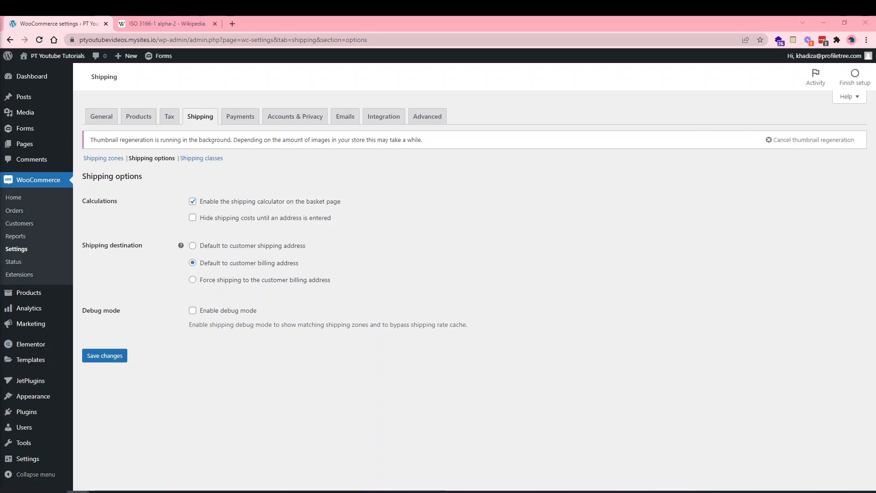
click(275, 206)
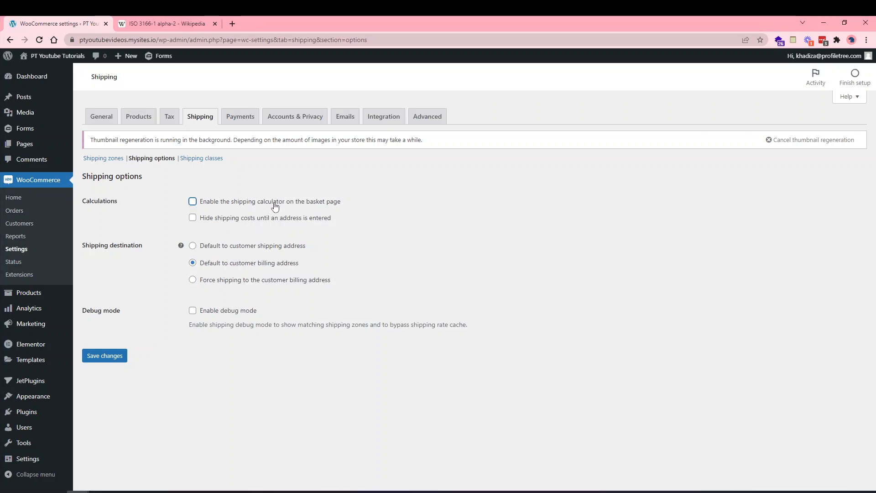
click(260, 219)
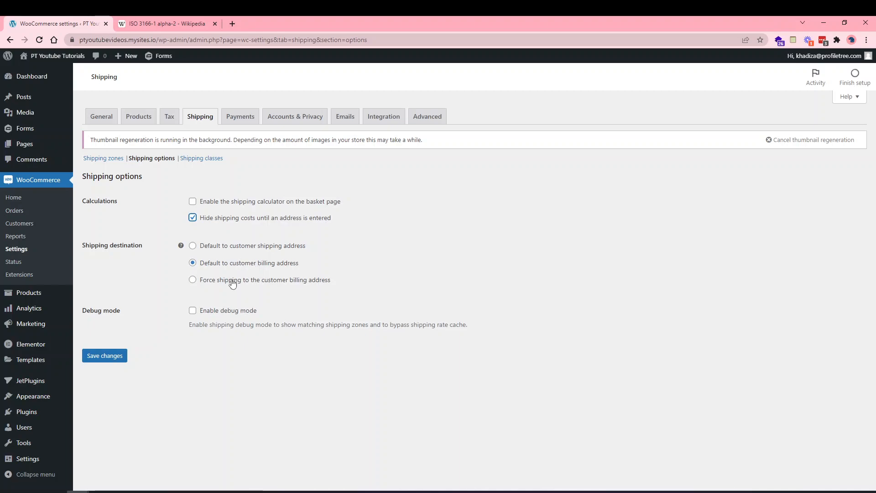
click(223, 249)
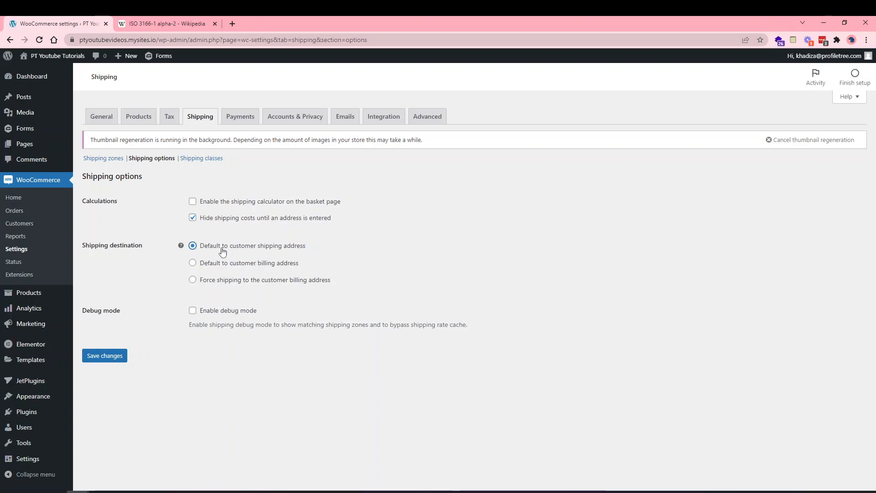
click(231, 284)
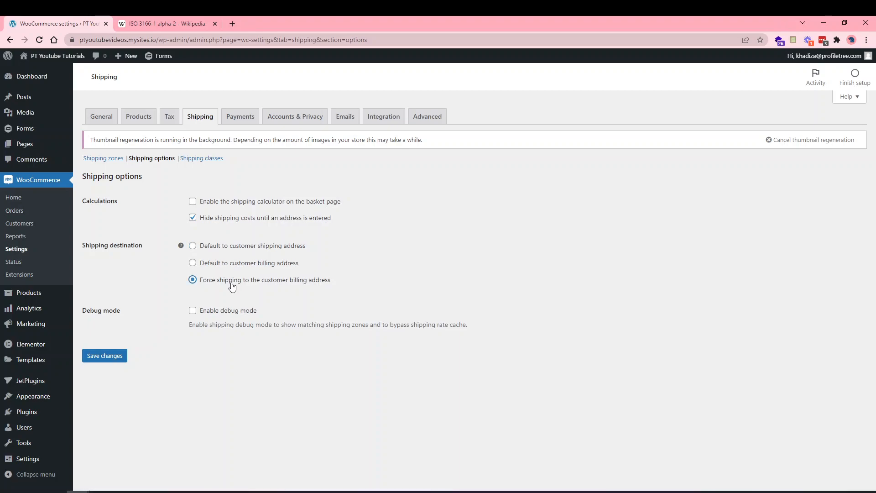
click(219, 264)
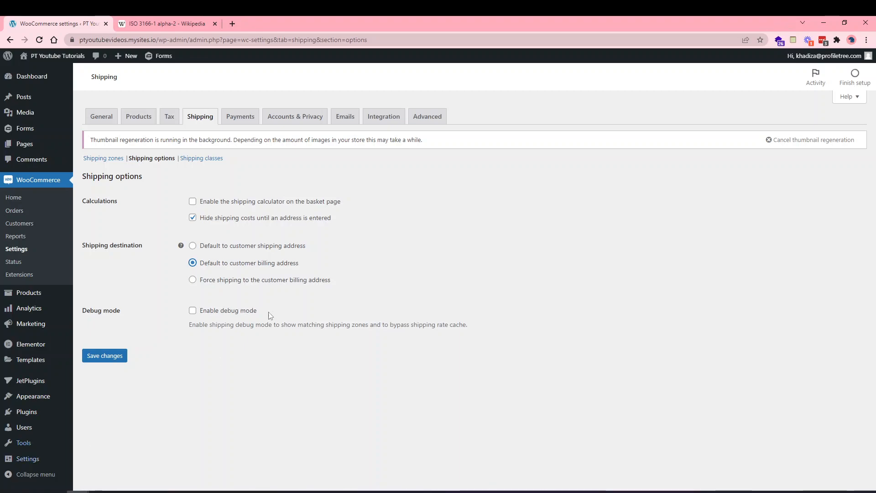
click(115, 359)
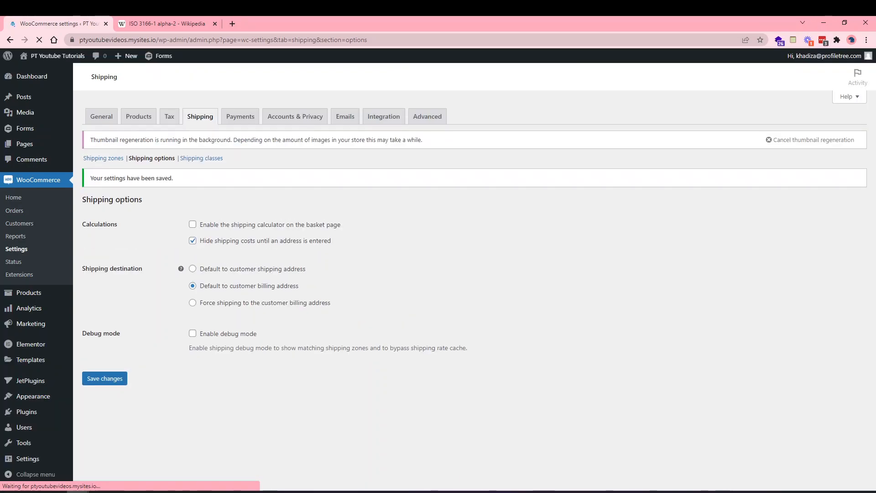
click(203, 159)
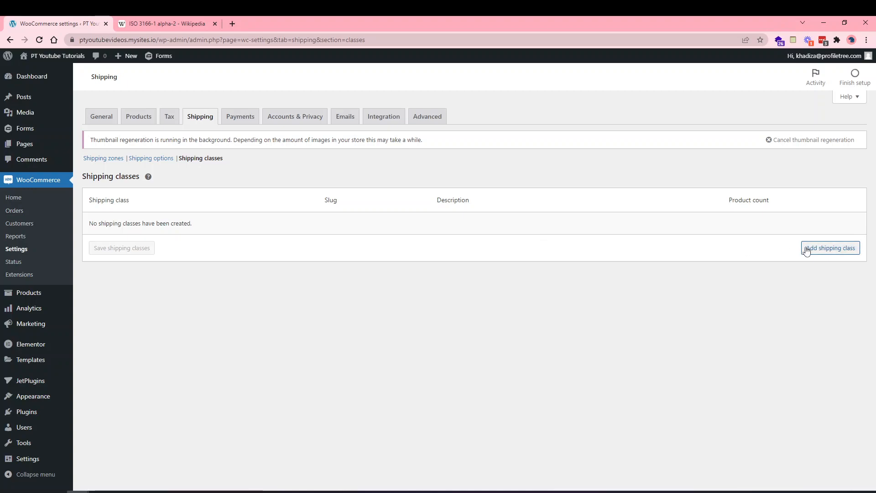
Create a Shirts shipping class, slug shirts, described as 'Shipping class for tshirts', and save it.
click(829, 251)
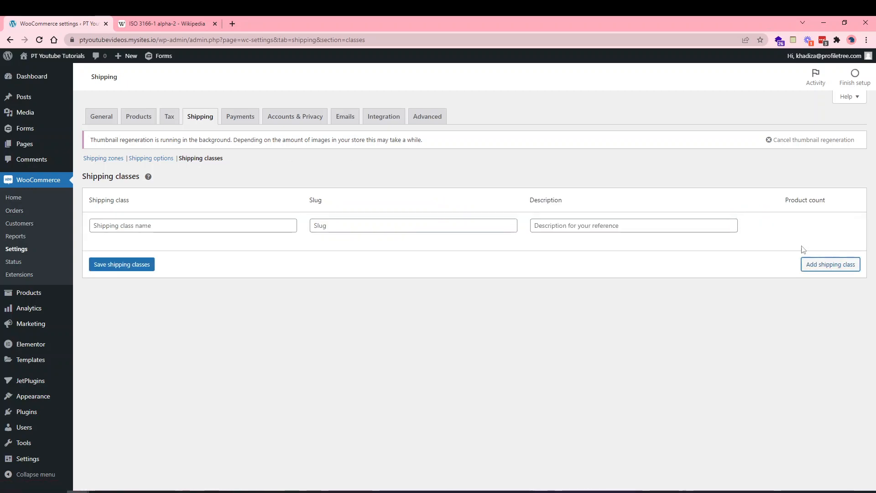
click(186, 221)
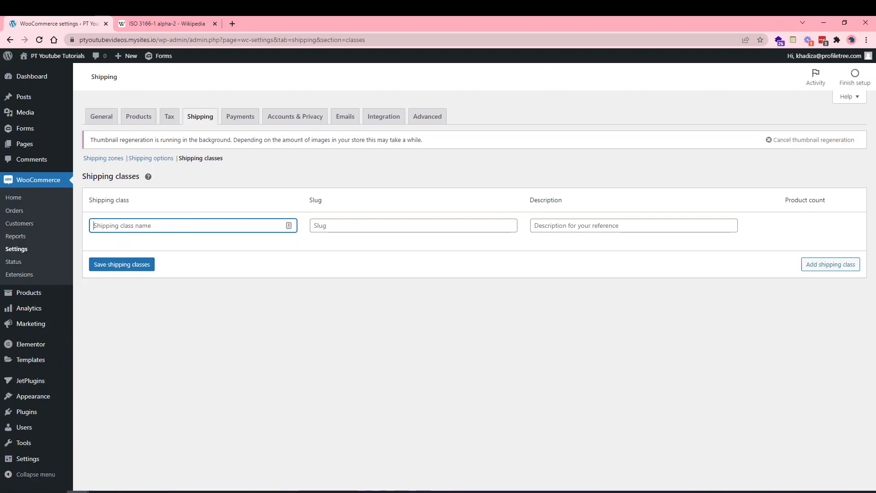
text(Shirts)
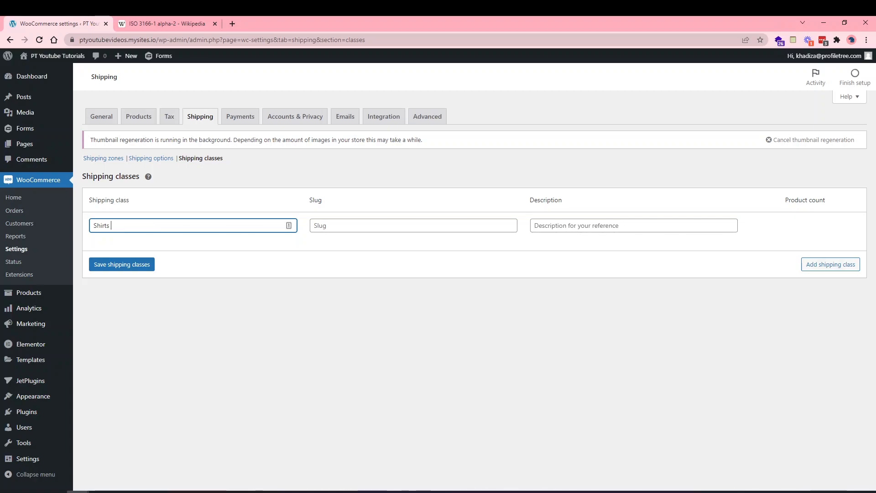
click(328, 225)
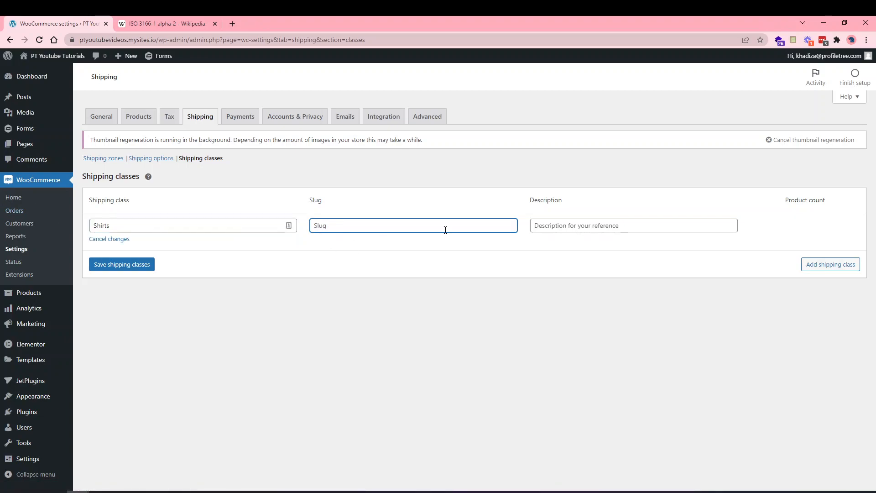
text(shirts)
click(640, 232)
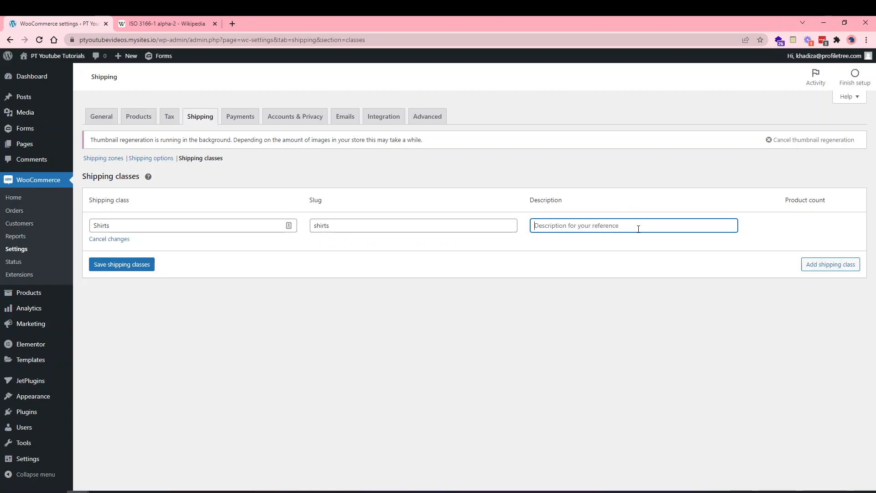
text(clo)
key(BackSpace)
key(BackSpace)
key(BackSpace)
text(S)
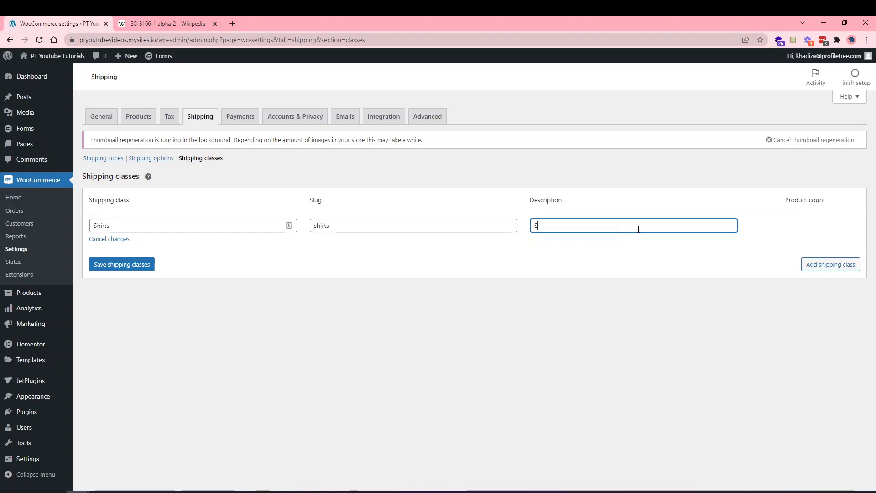
text(hipping class for)
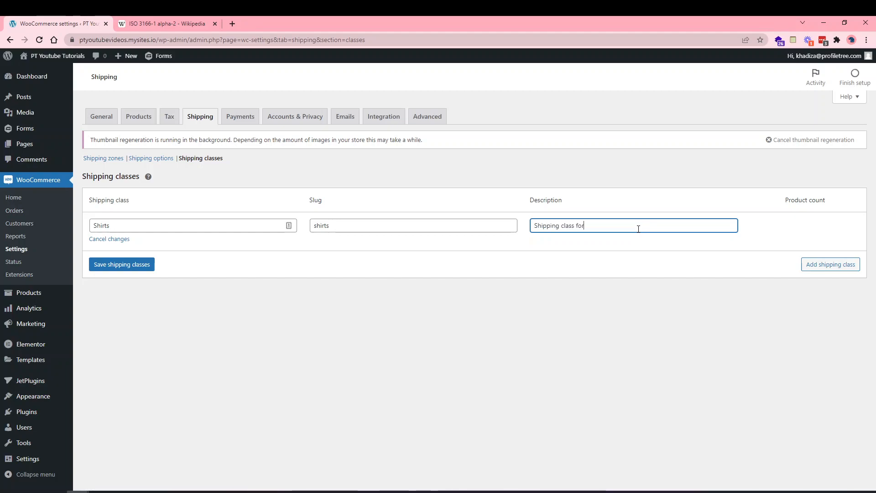
text( tishirts)
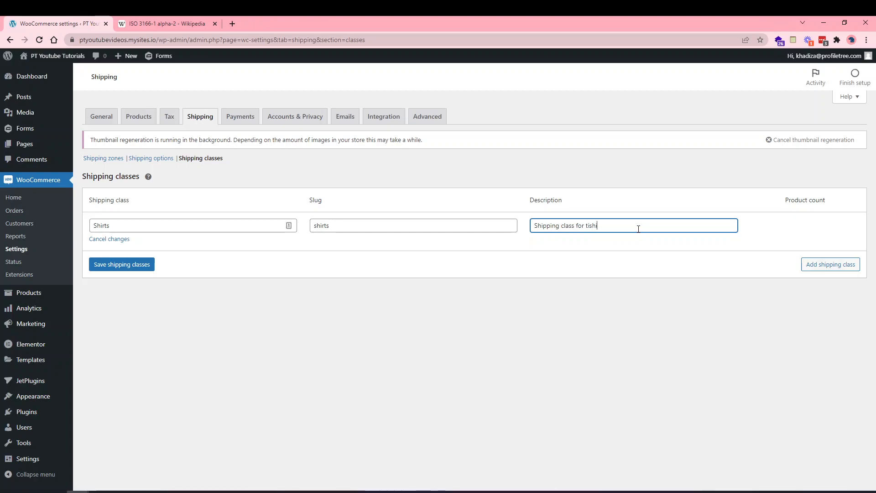
key(BackSpace)
key(BackSpace)
key(BackSpace)
key(BackSpace)
key(BackSpace)
key(BackSpace)
key(BackSpace)
text(shirts)
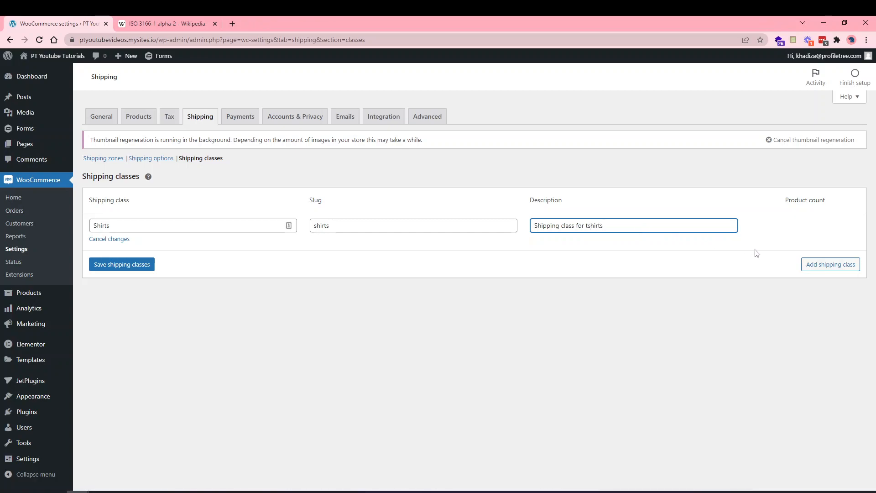
click(128, 263)
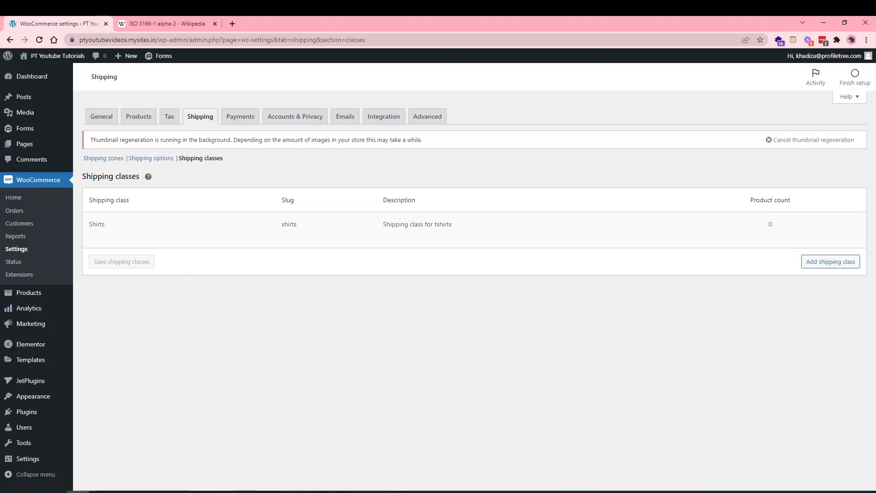
Re-save the Shirts shipping class unchanged and return to the Shipping zones list.
click(93, 238)
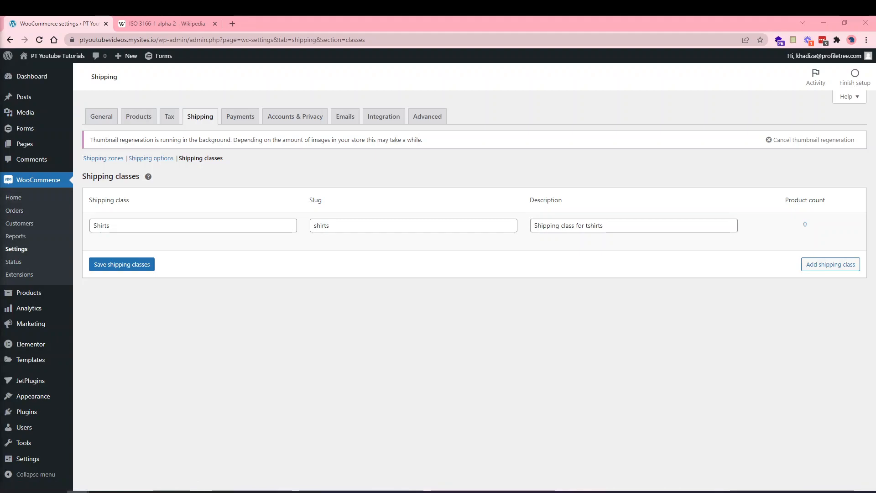
click(111, 160)
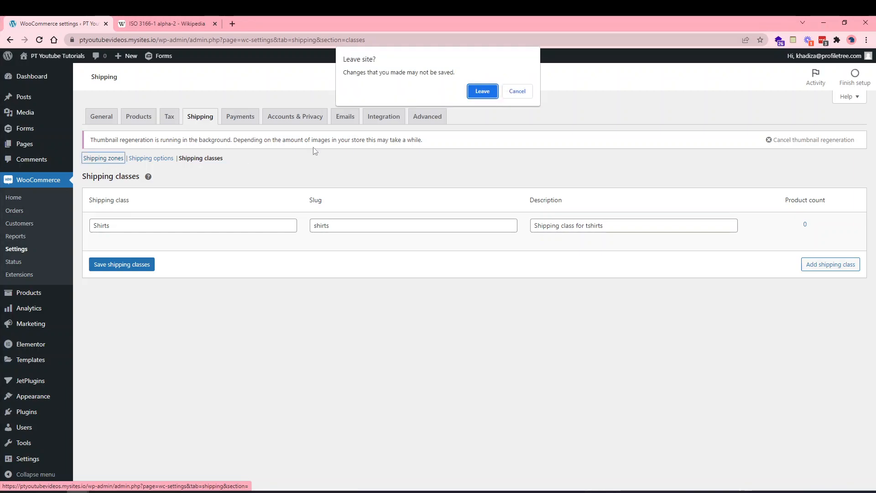
click(519, 90)
click(141, 264)
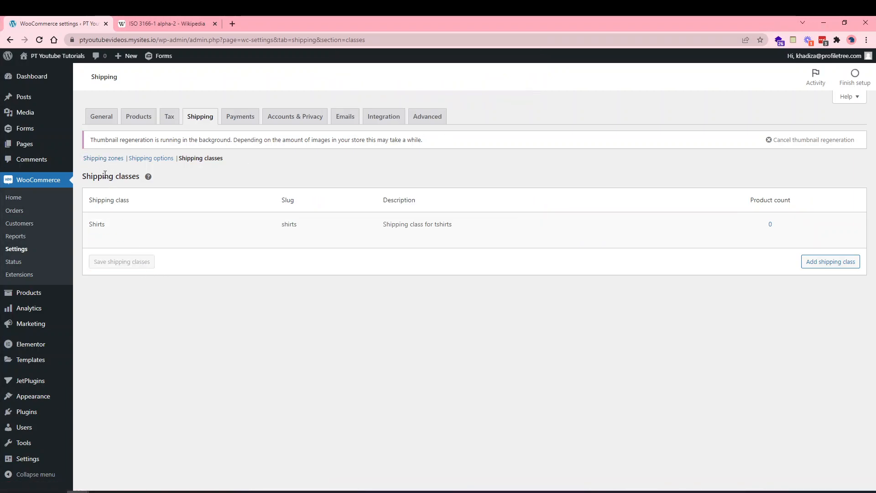
click(102, 160)
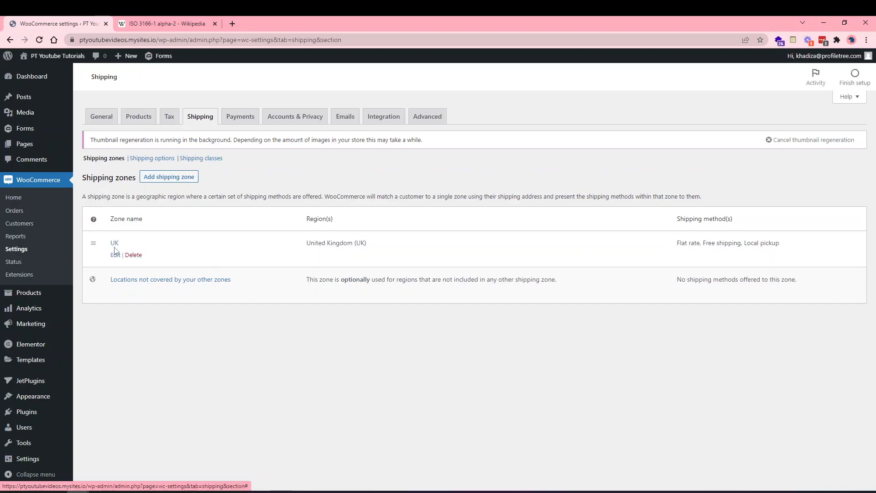
Open the UK zone's Flat rate method settings, showing its 3.99 cost.
click(114, 243)
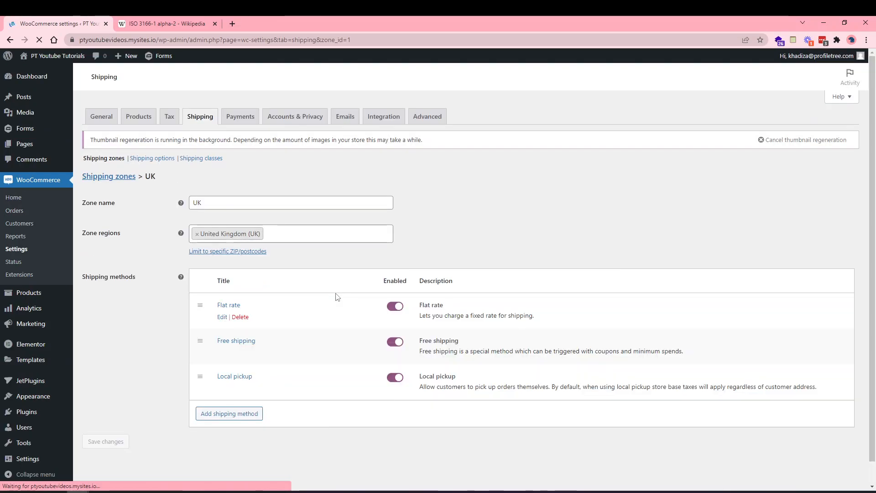
click(222, 317)
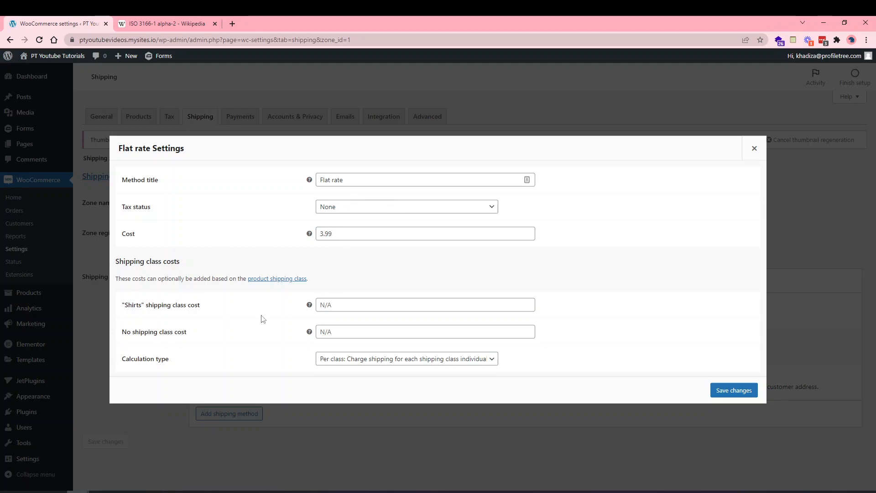
click(336, 361)
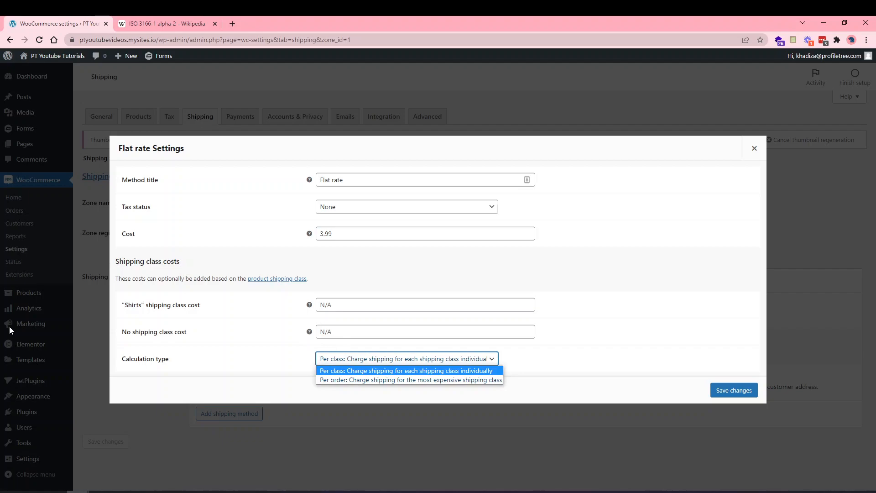
click(167, 492)
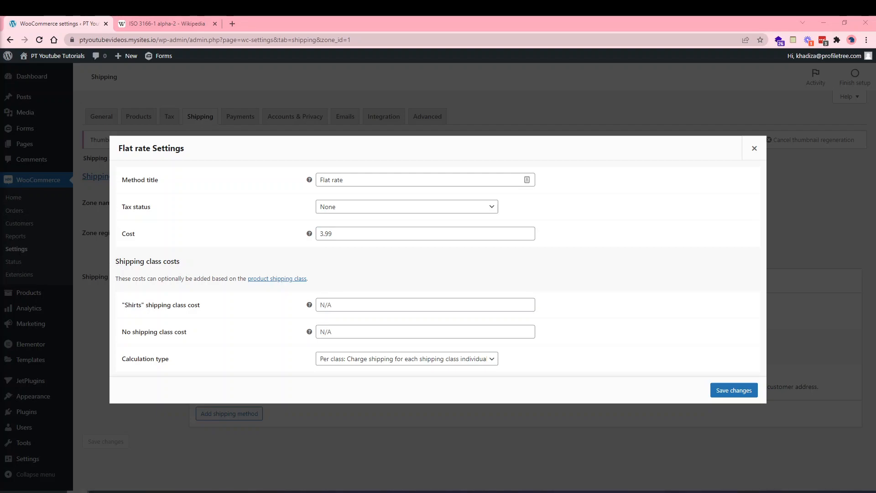
click(381, 310)
mouse_move(309, 306)
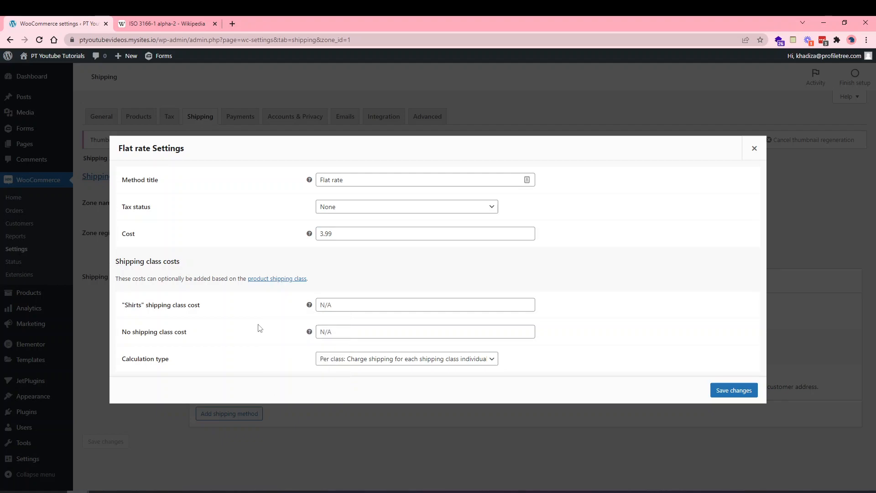
mouse_move(309, 333)
click(345, 357)
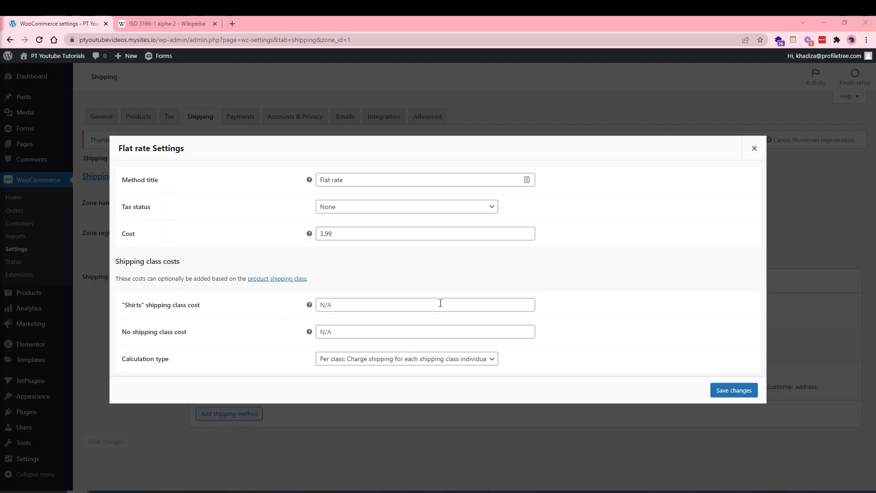
Set the UK Flat rate calculation type to Per order (most expensive shipping class) and save.
click(430, 360)
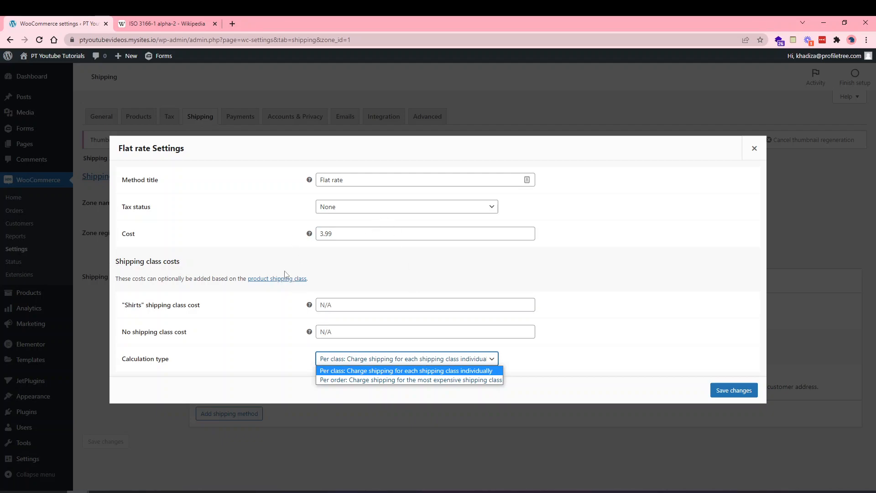
click(262, 352)
click(343, 359)
click(361, 381)
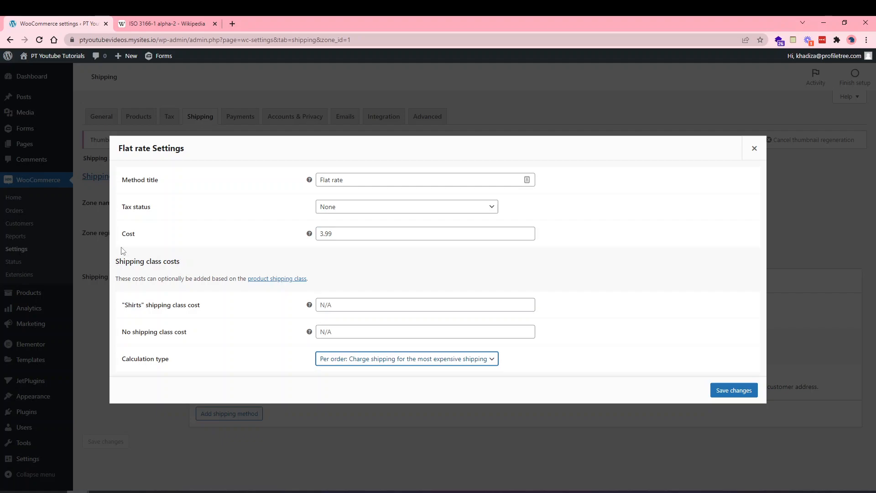
click(723, 390)
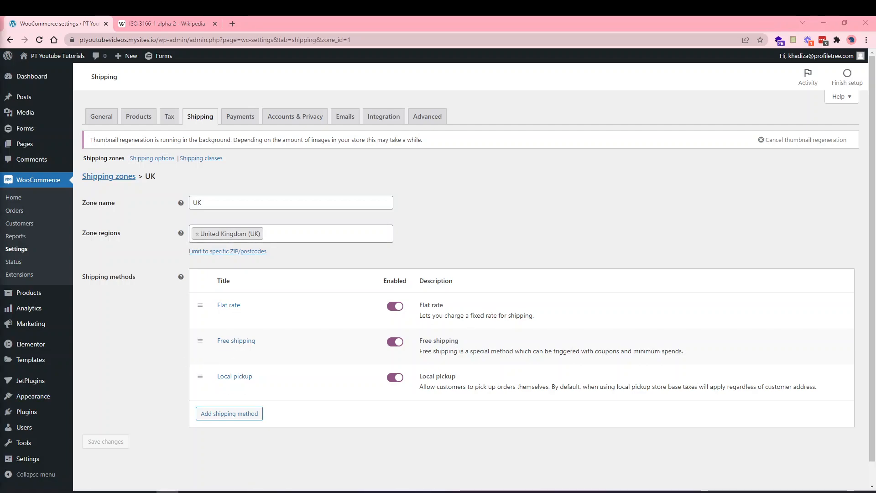
On the Payments settings, leave Direct bank transfer disabled and begin the PayPal setup.
click(253, 118)
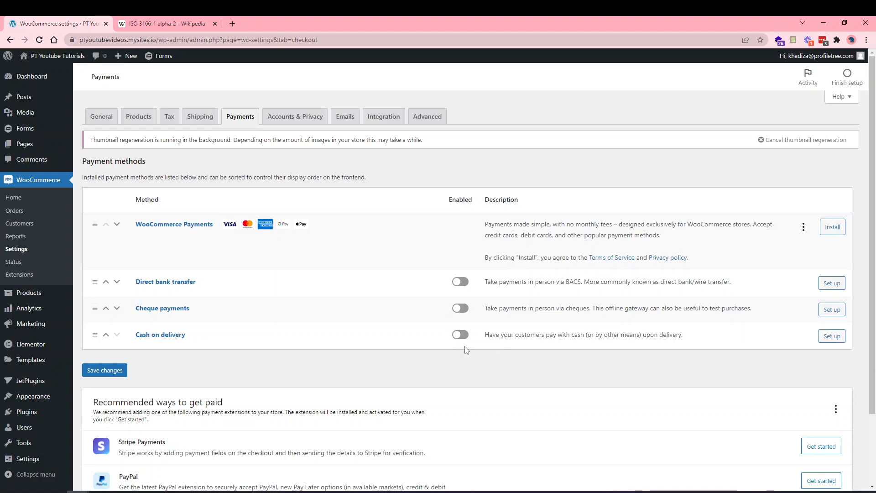
click(461, 285)
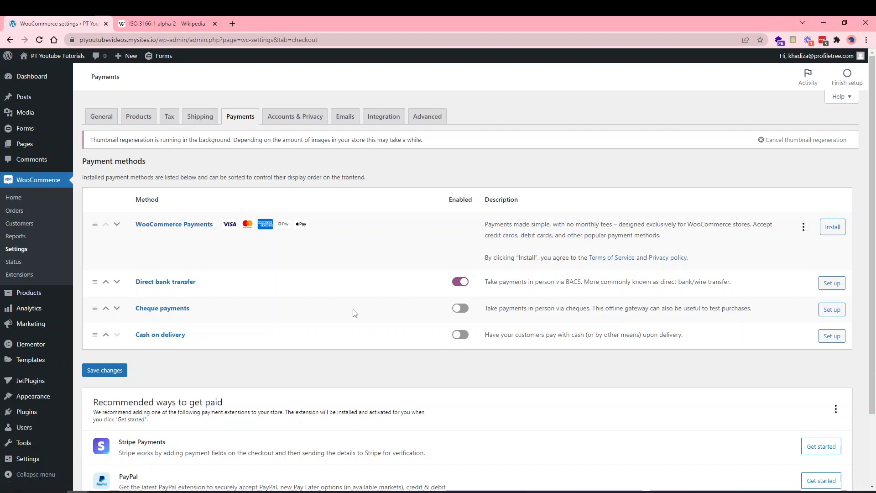
click(466, 285)
scroll(434, 306, down, 3)
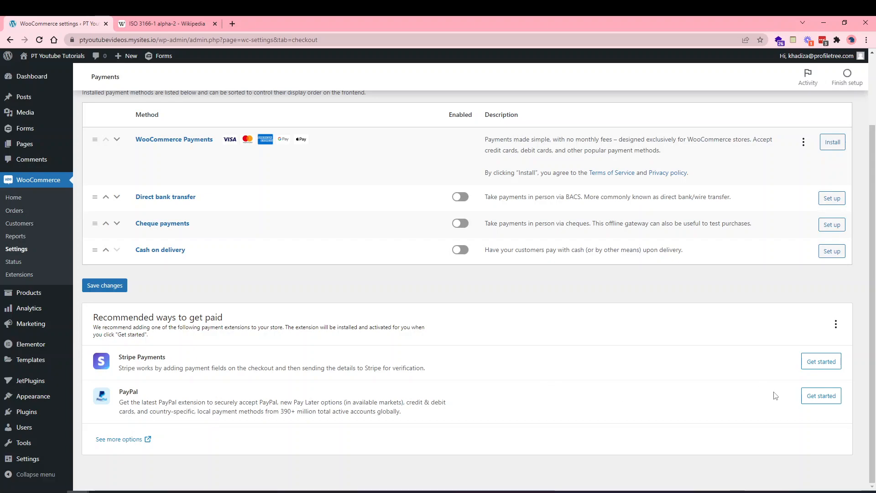
click(811, 389)
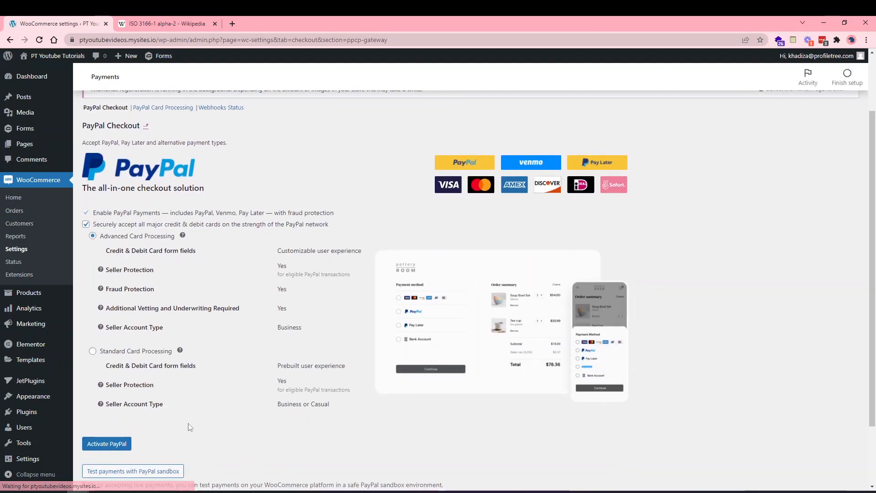
Try Activate PayPal, close its sign-up window without connecting, and reload WooCommerce Settings.
scroll(117, 446, down, 2)
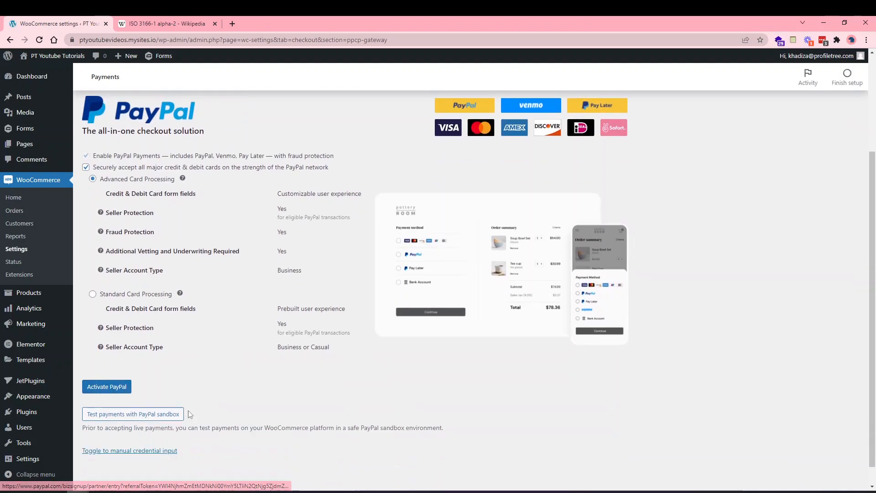
click(110, 365)
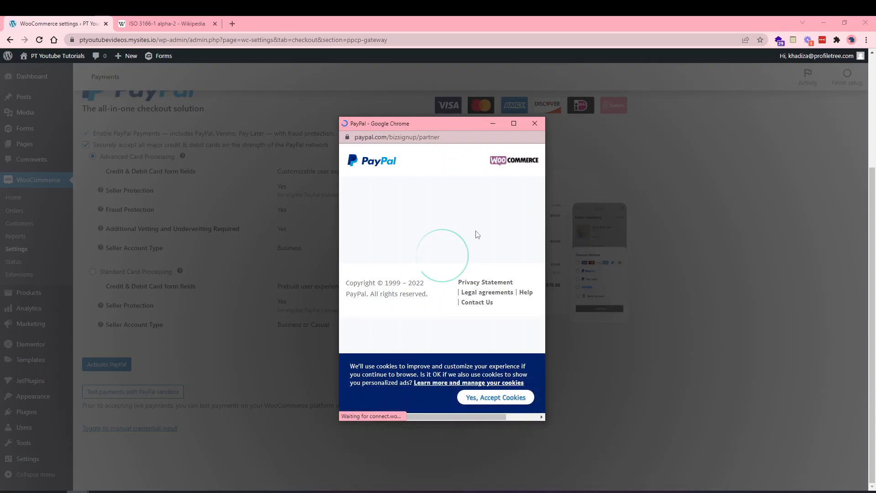
scroll(435, 282, down, 2)
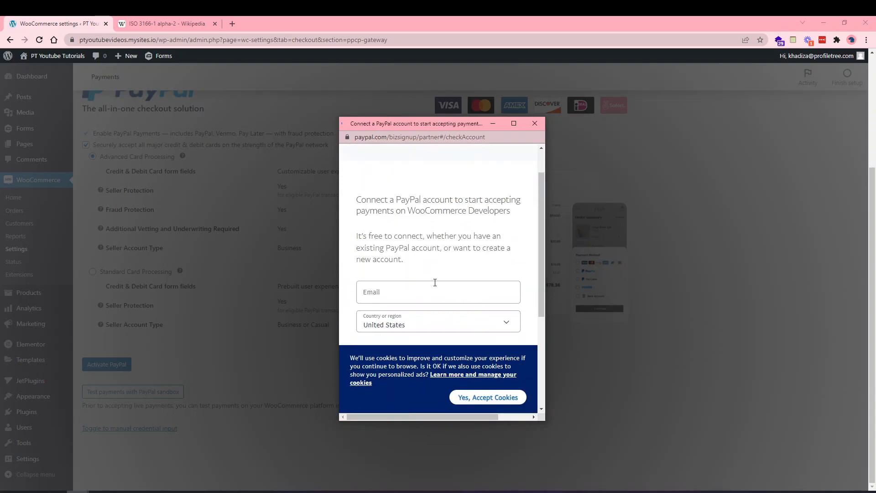
scroll(434, 282, down, 2)
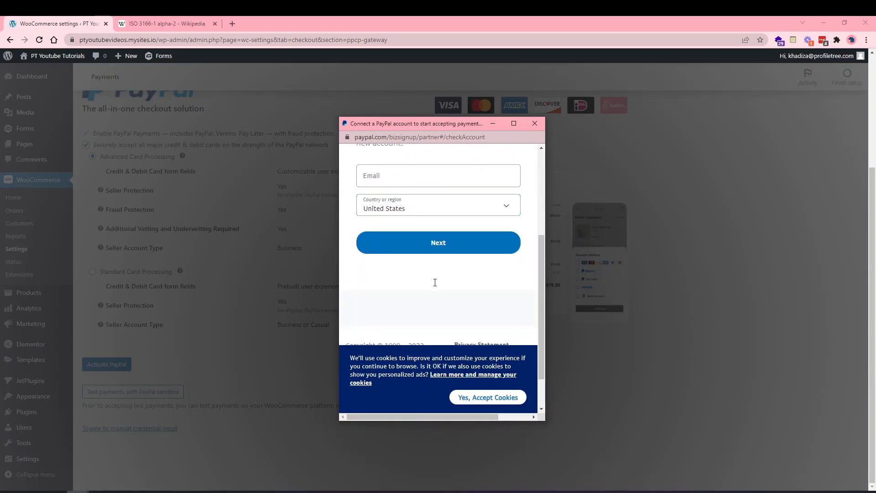
scroll(454, 239, up, 2)
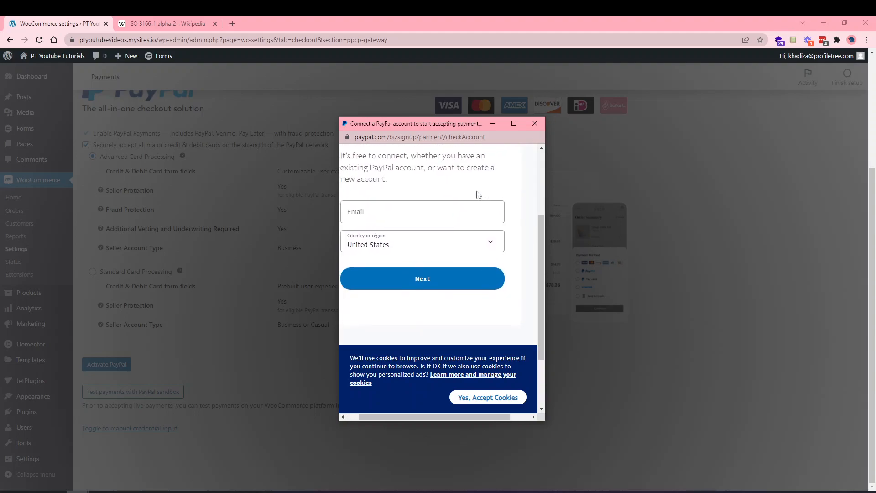
click(536, 124)
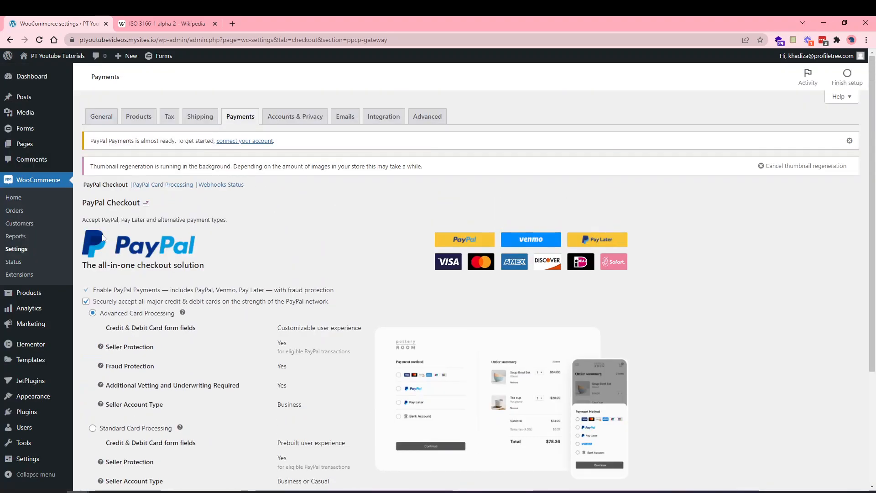
click(22, 248)
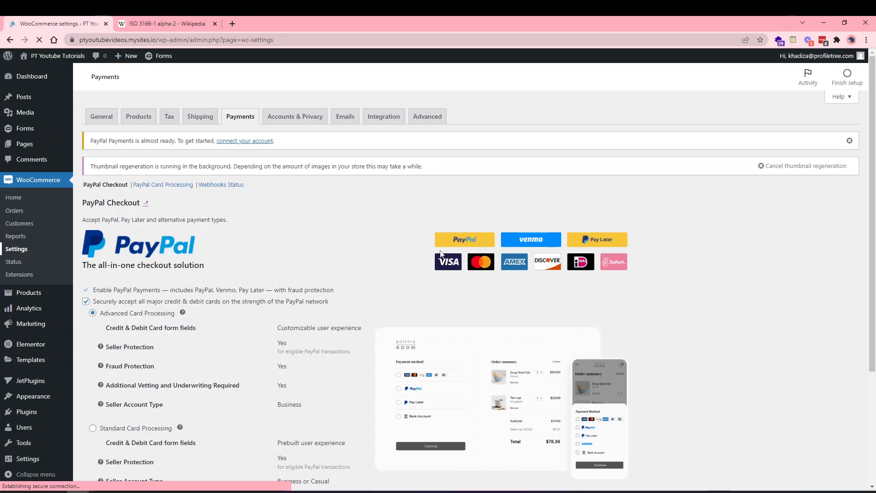
Allow guest checkout, checkout login and checkout account creation, then open Pages in a new tab.
click(294, 120)
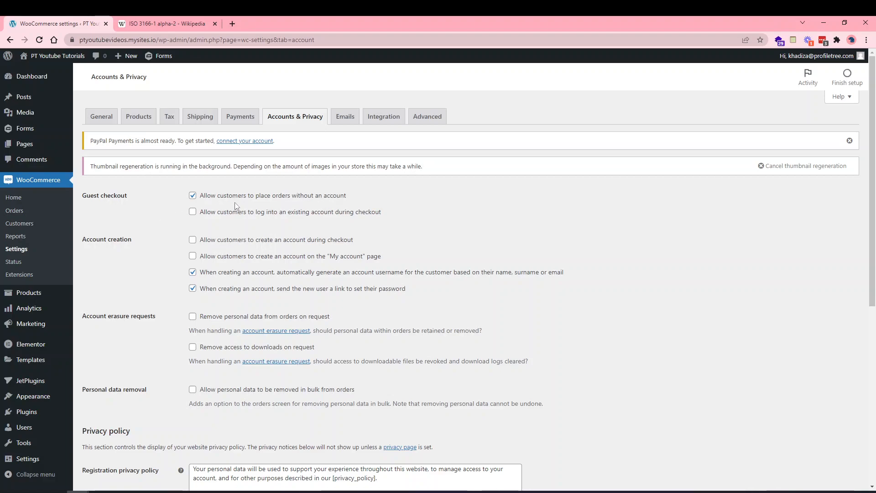
click(217, 196)
click(215, 197)
click(226, 218)
click(242, 240)
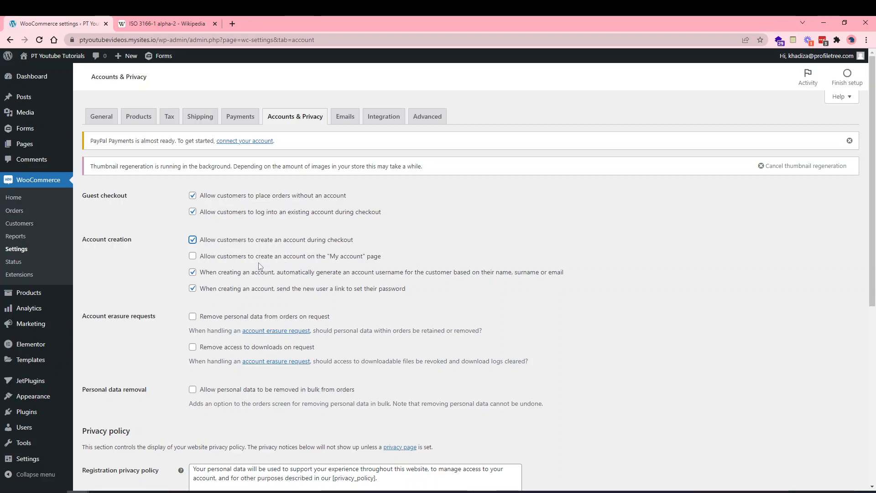
right_click(23, 146)
click(63, 151)
View the storefront My account page in the new tab, then go back to the settings tab.
click(164, 23)
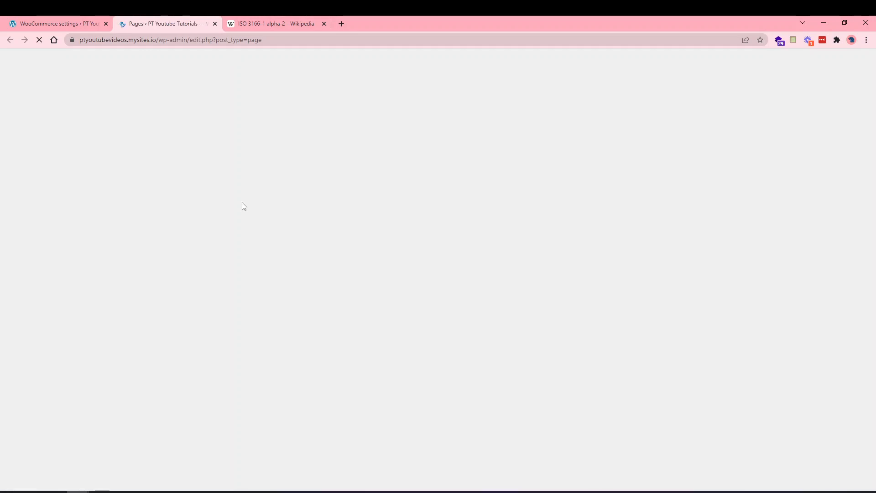
scroll(229, 269, down, 2)
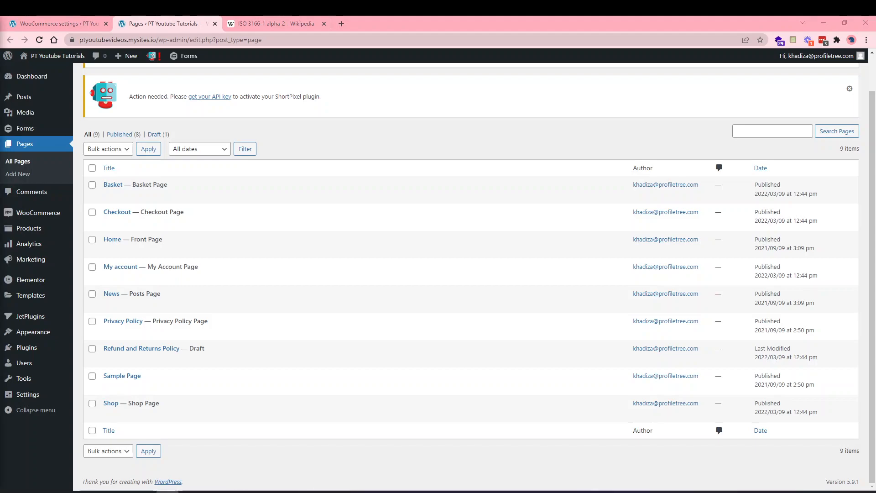
click(168, 277)
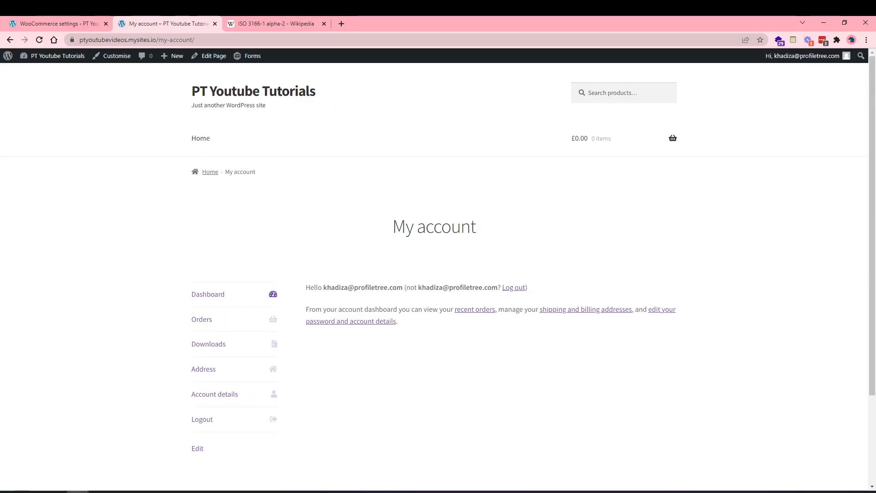
scroll(348, 338, down, 2)
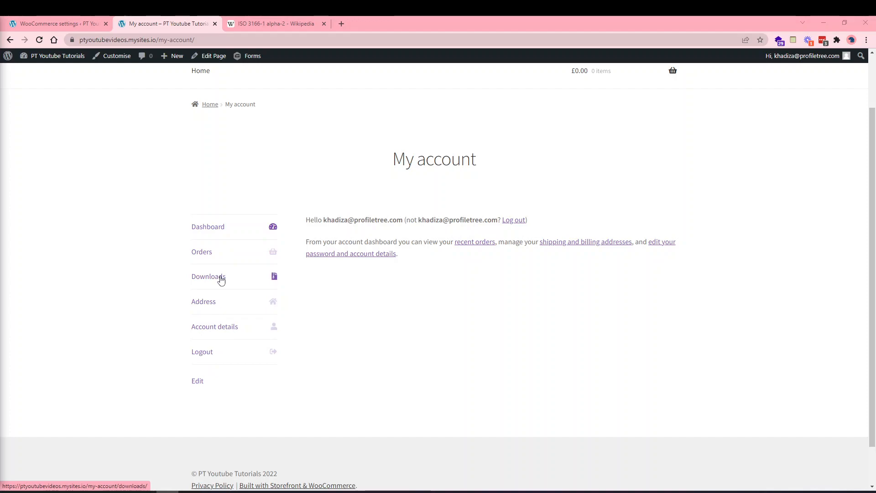
click(72, 19)
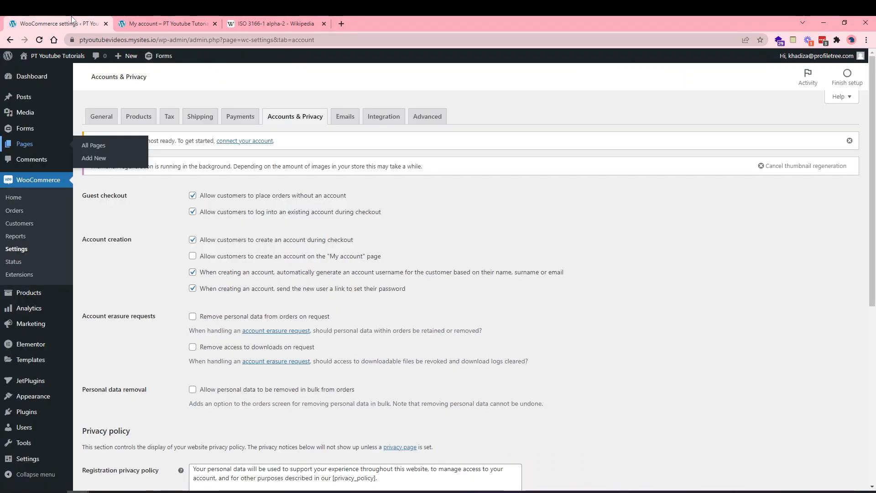
Allow registration on My account, stop auto-generating usernames, and remove order personal data on request.
click(225, 260)
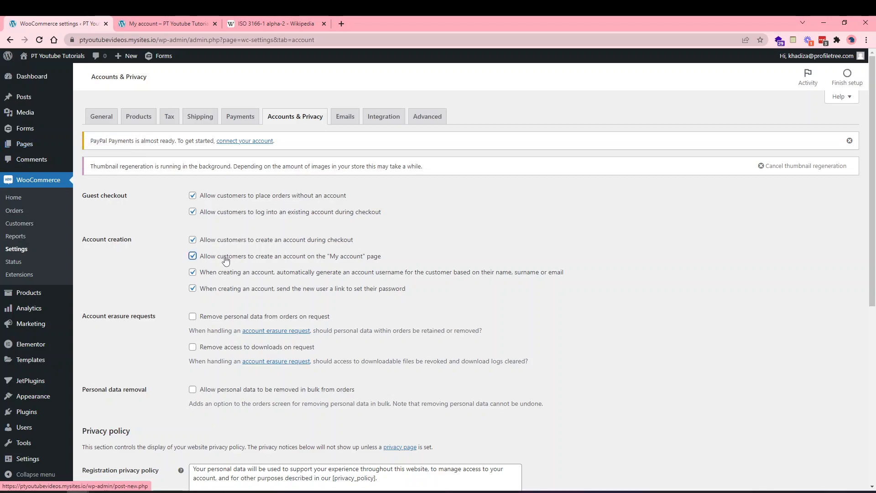
click(398, 277)
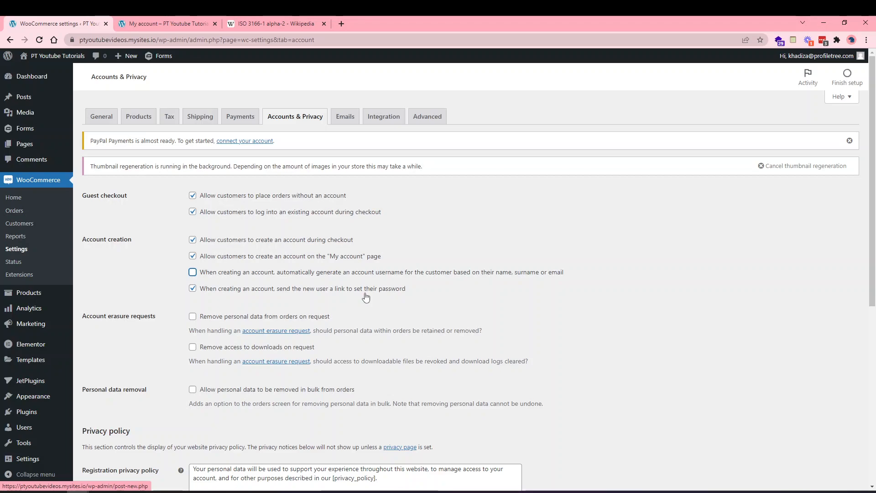
scroll(369, 319, down, 1)
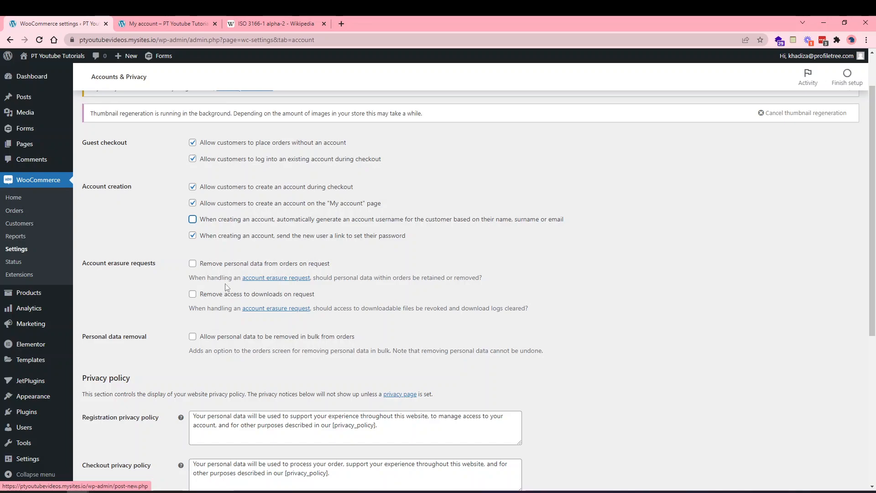
click(205, 266)
click(204, 298)
click(205, 299)
scroll(189, 388, down, 1)
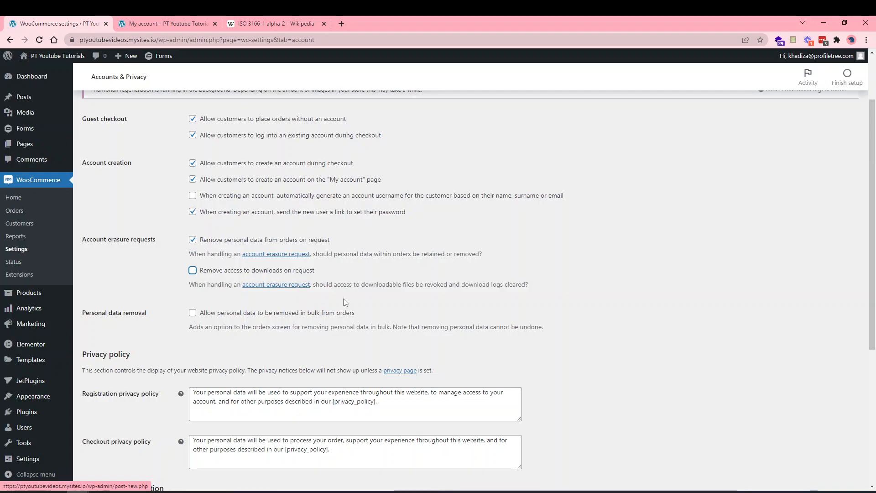
scroll(248, 318, down, 2)
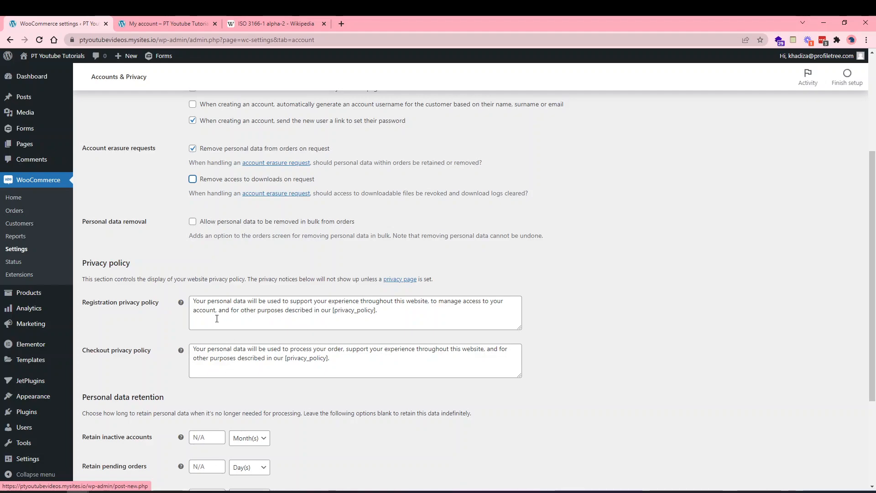
Bring the other tab back to All Pages to check the Privacy Policy page, then return to settings.
click(155, 23)
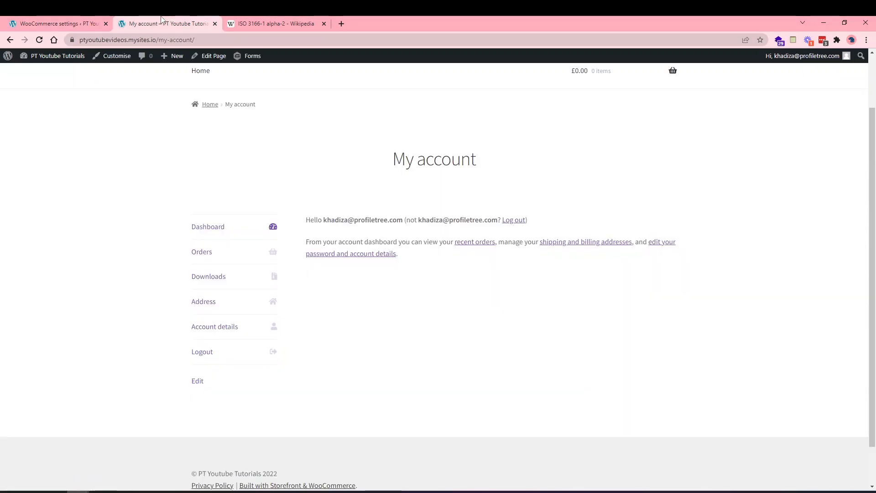
click(10, 41)
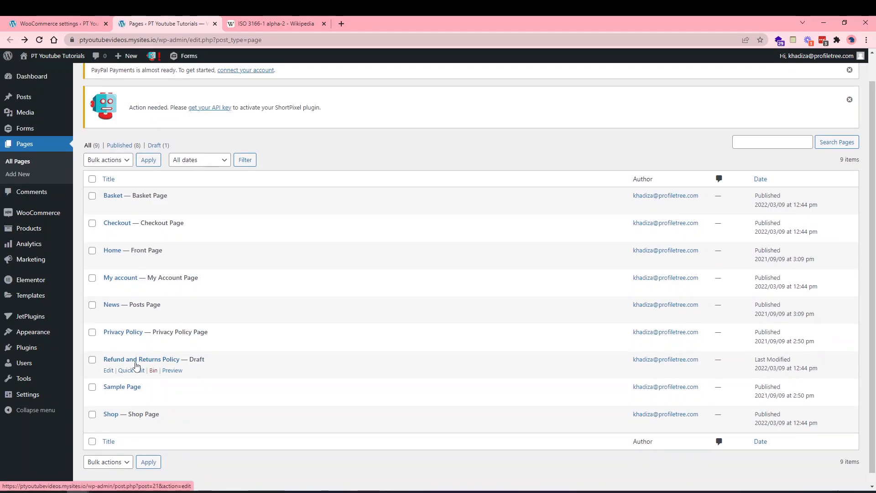
click(57, 23)
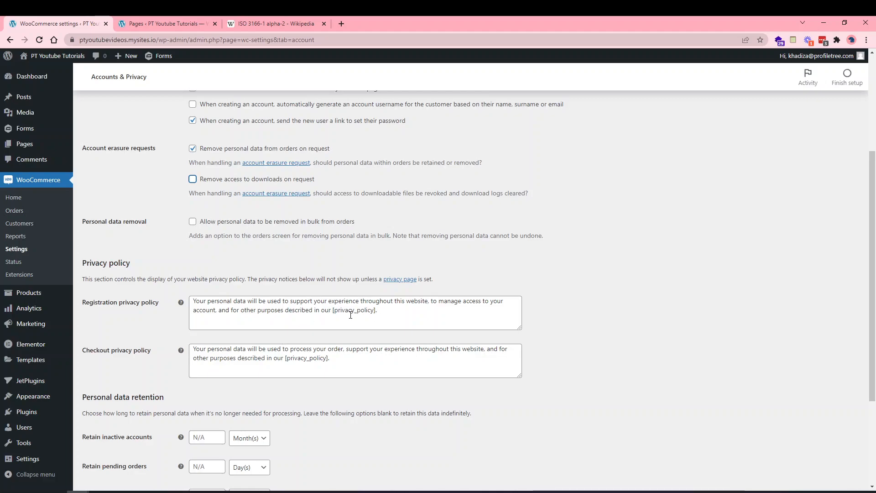
click(164, 23)
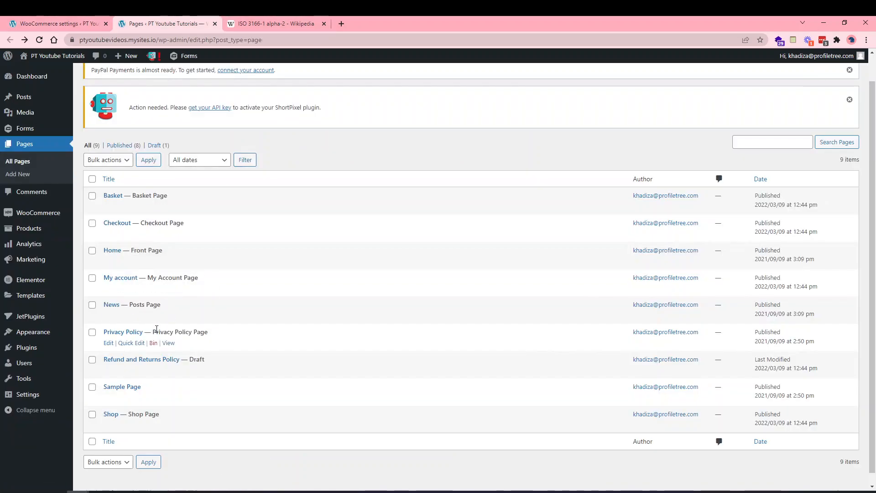
click(43, 18)
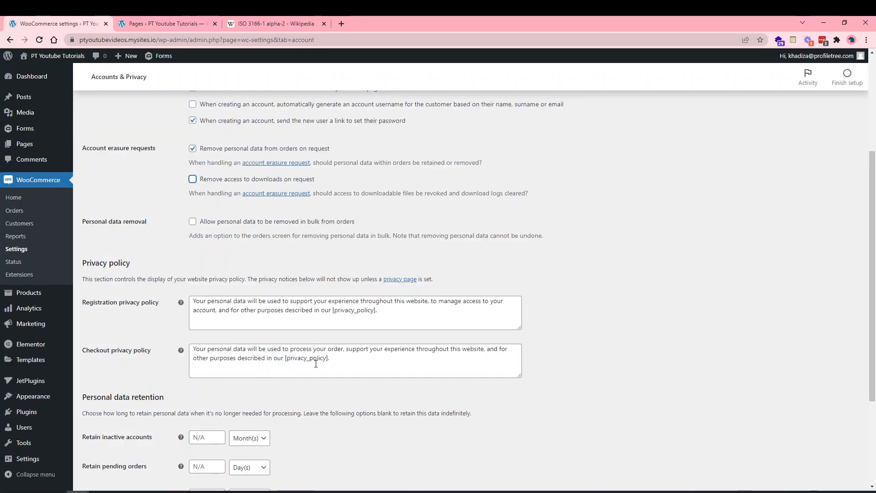
Keep the default privacy policy texts and blank retention periods, and save Accounts & Privacy.
scroll(336, 394, down, 2)
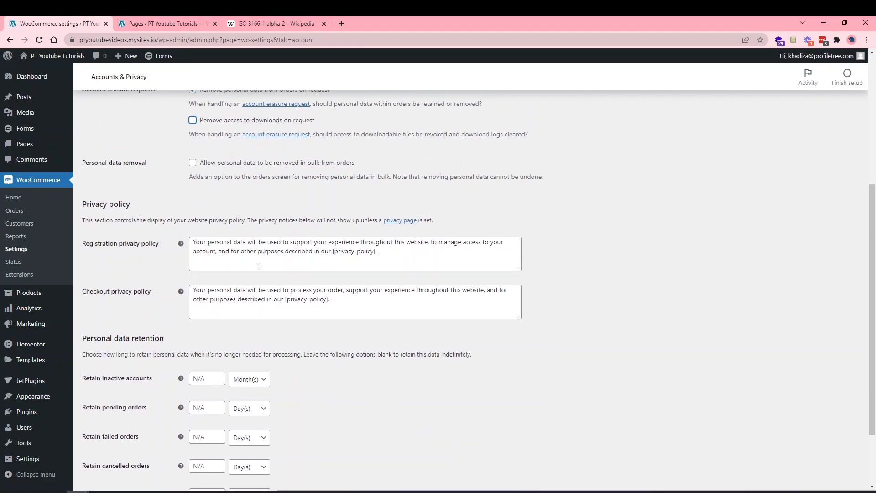
scroll(254, 353, down, 2)
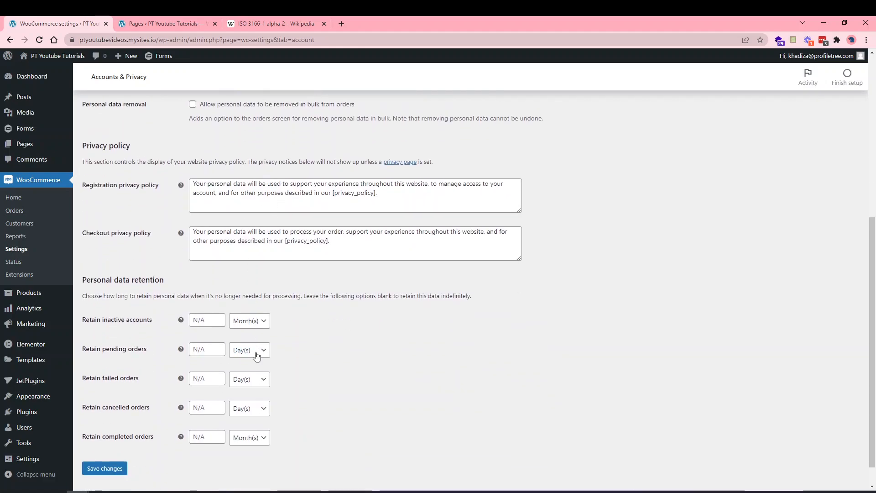
drag(344, 244, 286, 246)
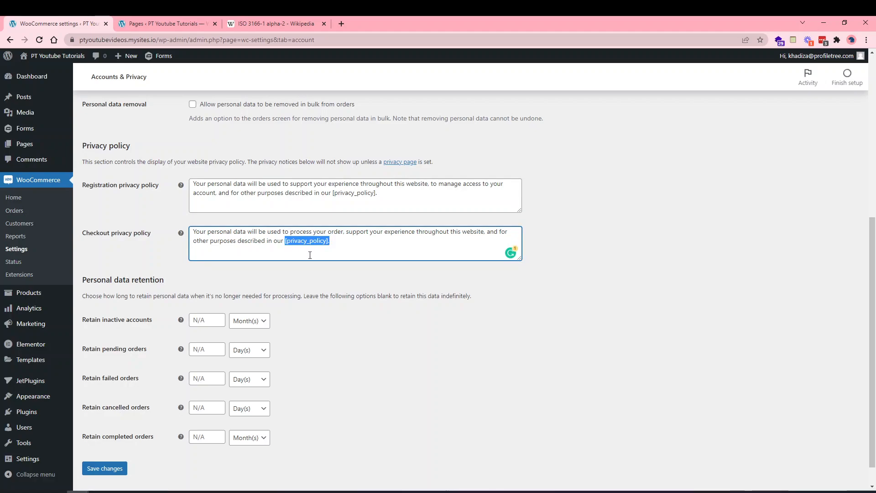
click(286, 267)
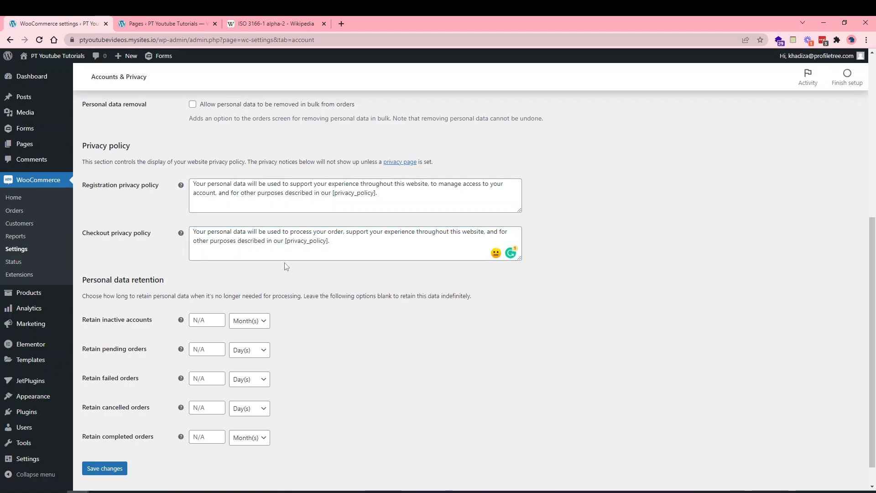
scroll(281, 319, down, 1)
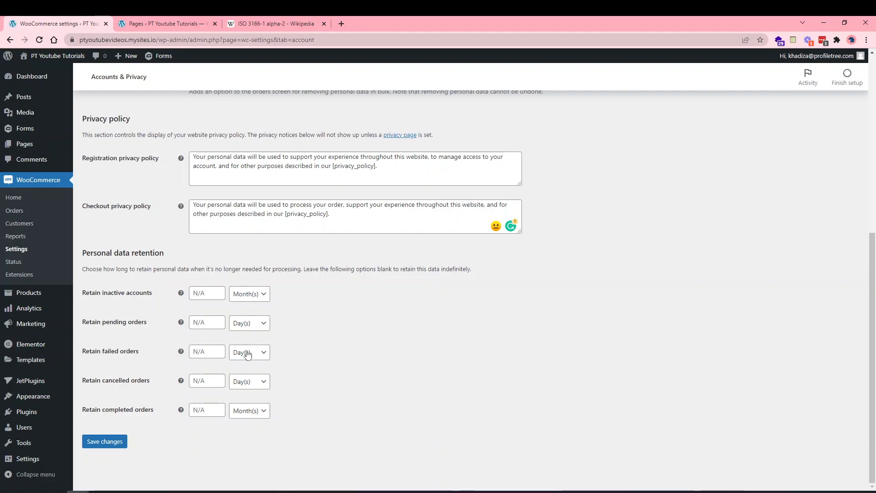
click(209, 294)
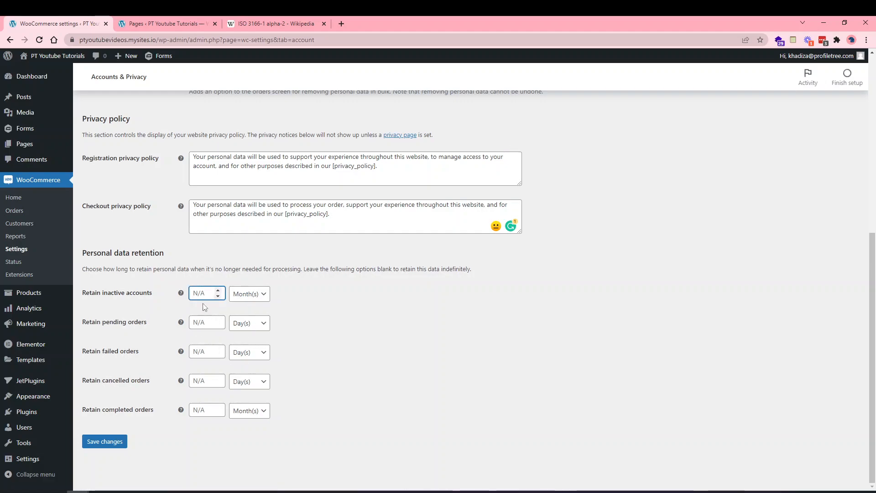
click(244, 296)
click(245, 296)
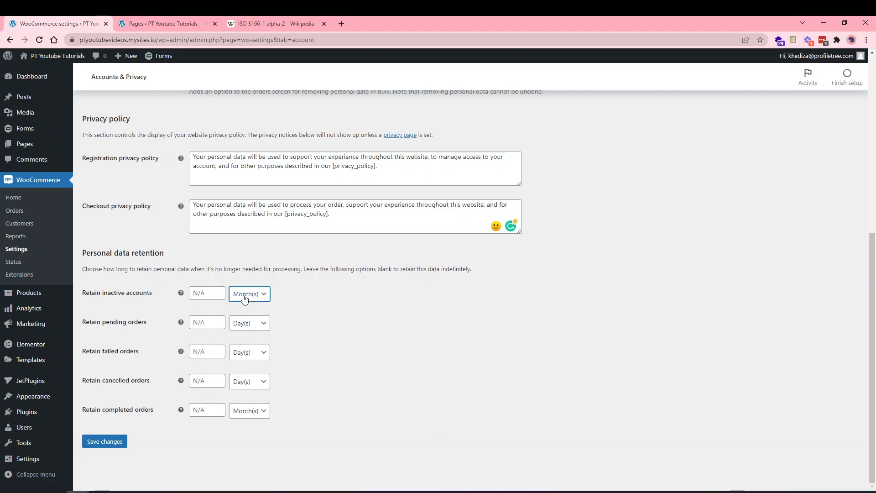
scroll(211, 303, up, 2)
scroll(207, 310, down, 2)
click(108, 444)
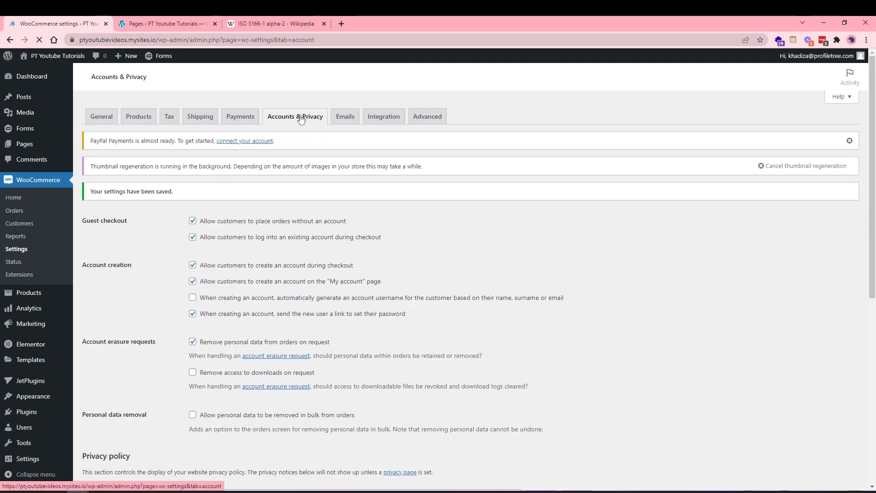
Browse the Emails tab's notifications, such as New order, Cancelled order and Failed order.
click(348, 122)
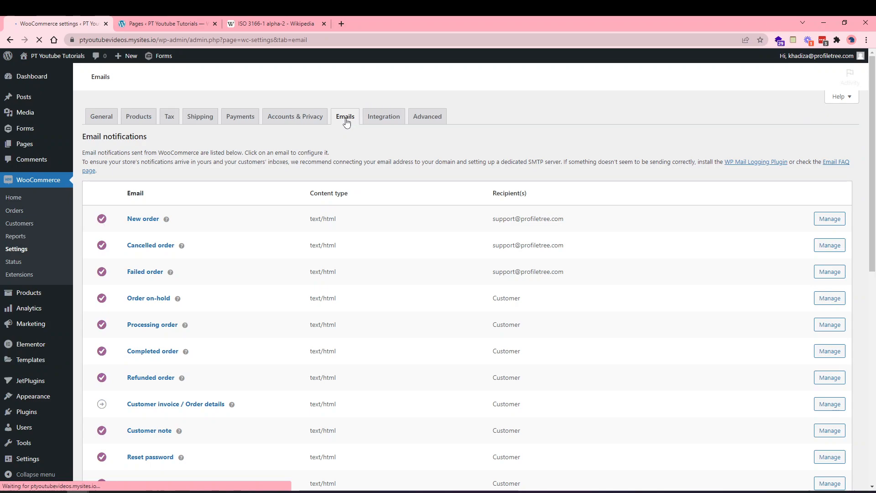
scroll(284, 292, down, 1)
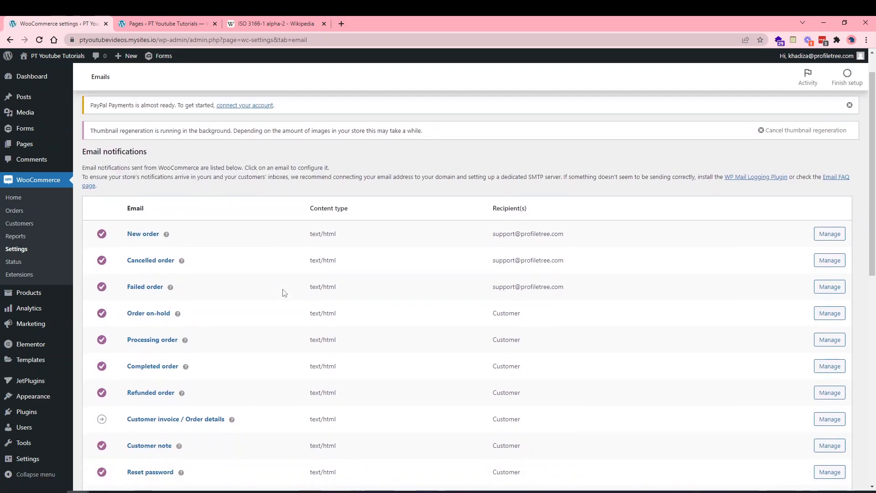
scroll(284, 293, down, 2)
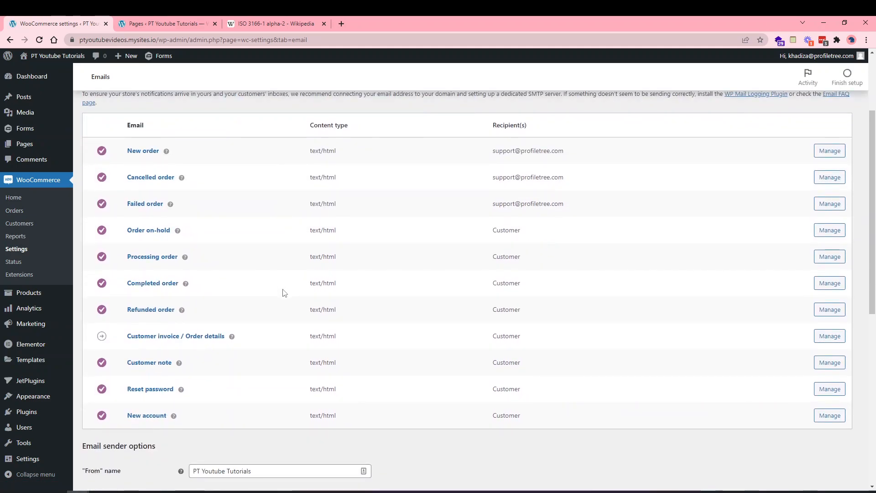
scroll(283, 293, up, 2)
scroll(216, 333, up, 3)
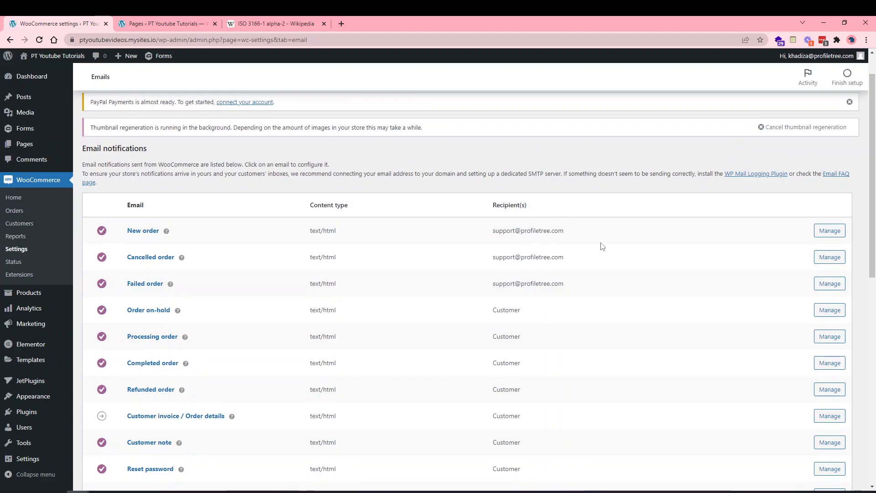
Add the agency e-mail address after the support address as a New order recipient and save.
click(822, 231)
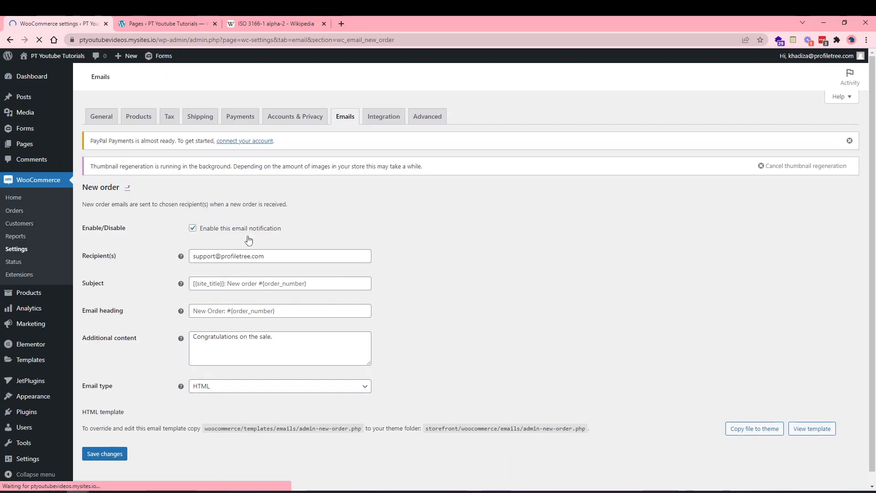
click(266, 258)
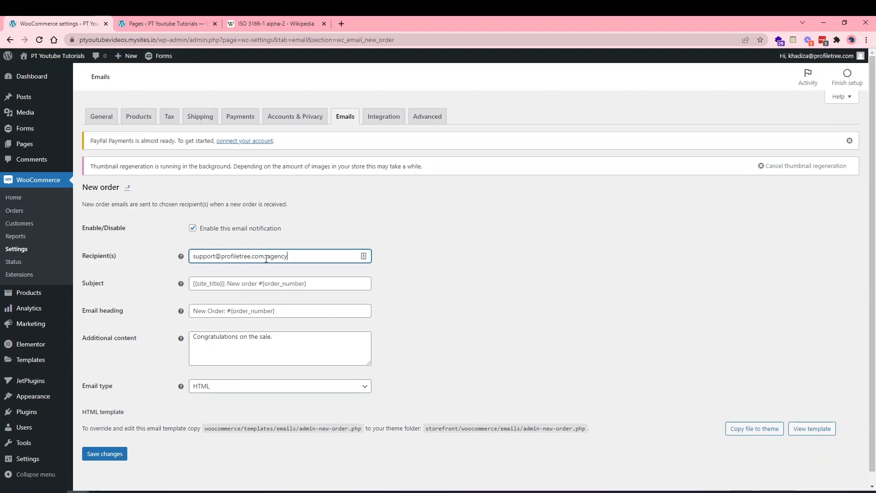
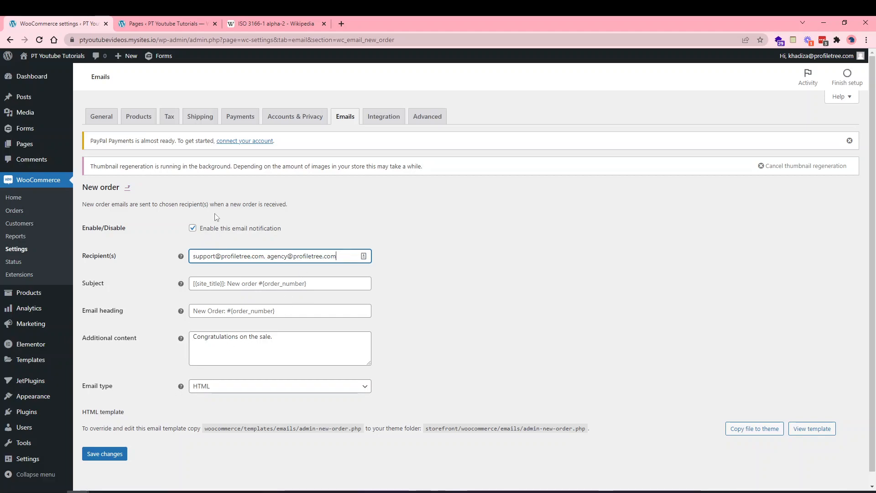
click(103, 455)
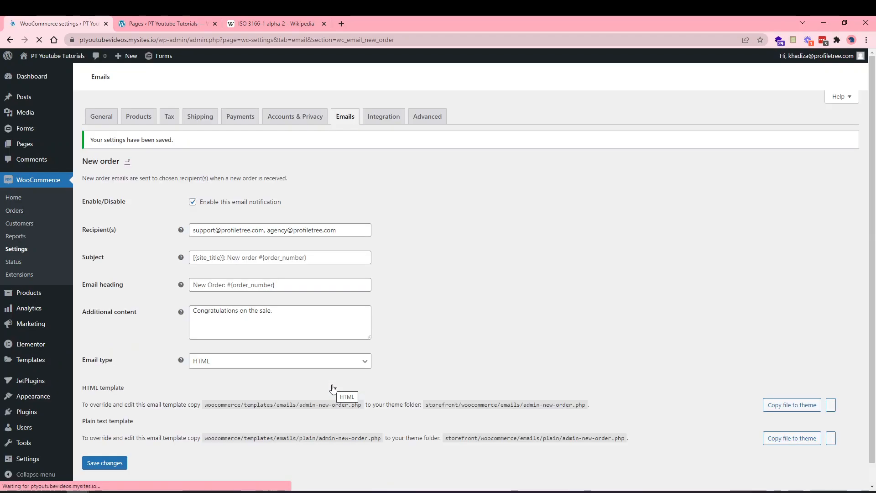
click(340, 122)
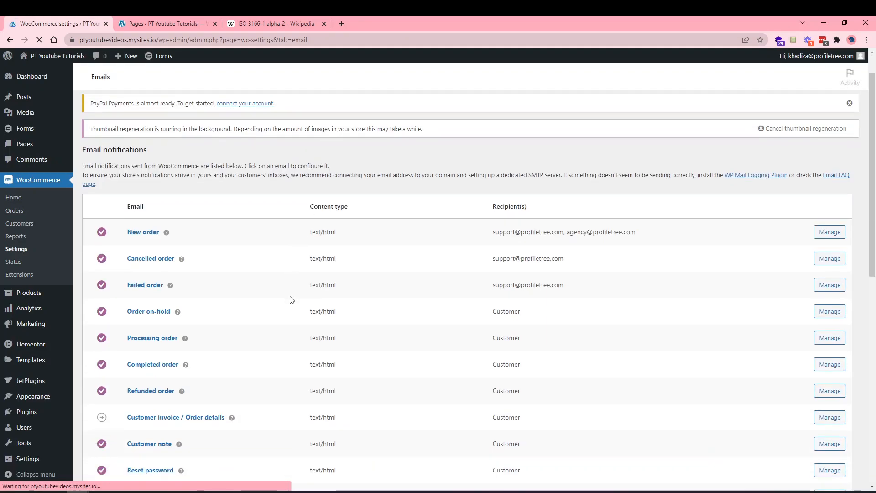
scroll(309, 294, down, 2)
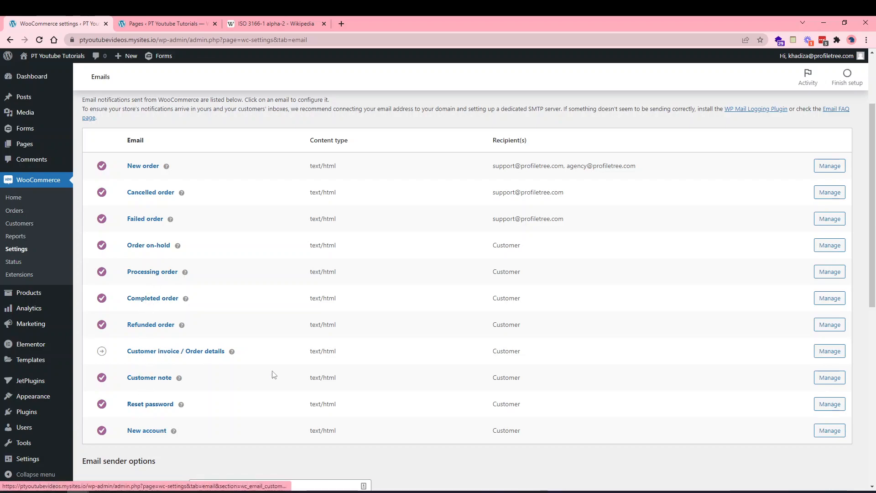
scroll(482, 454, down, 1)
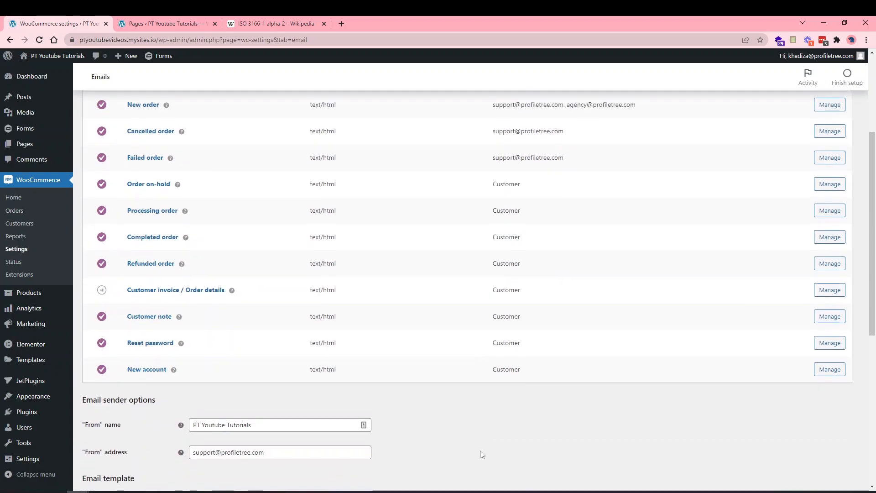
click(835, 263)
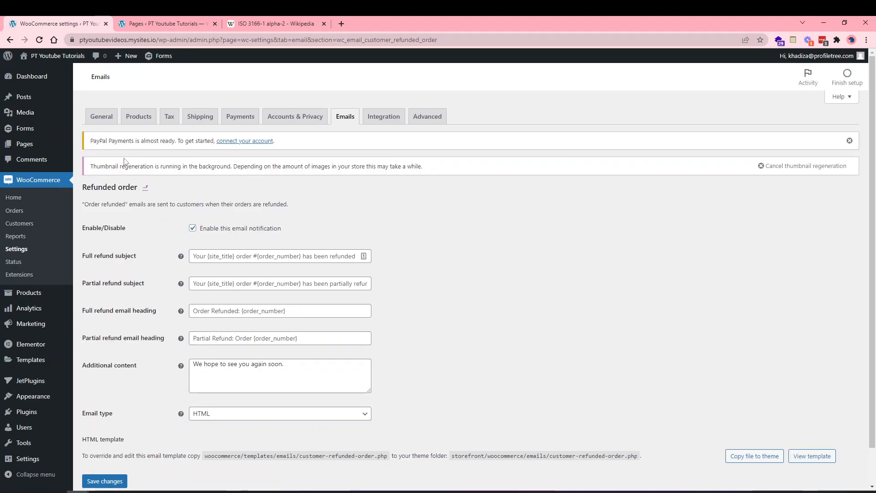
click(9, 40)
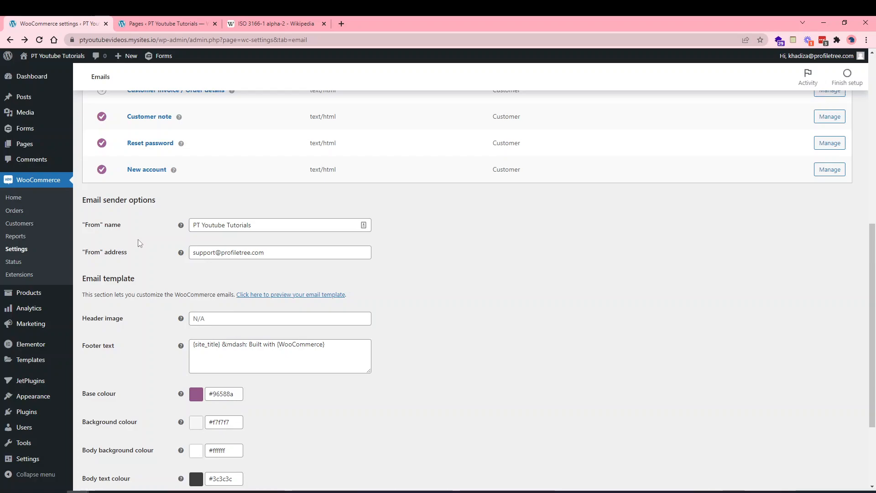
drag(277, 226, 155, 224)
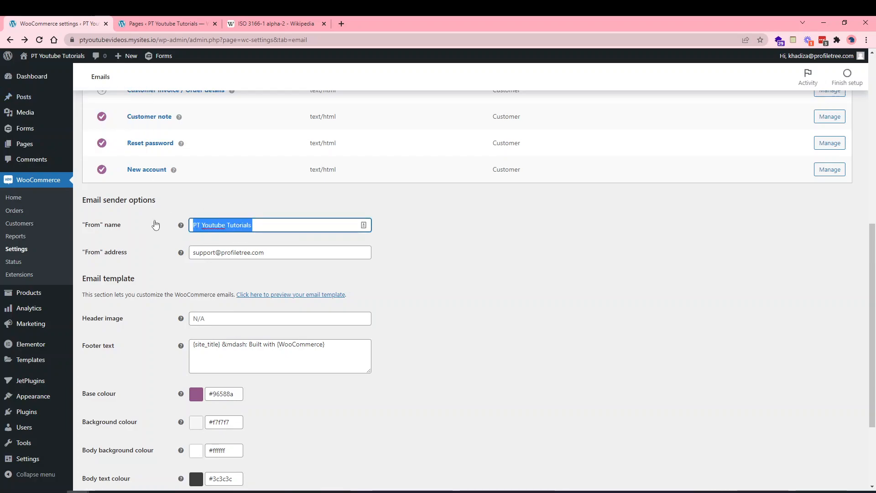
click(167, 260)
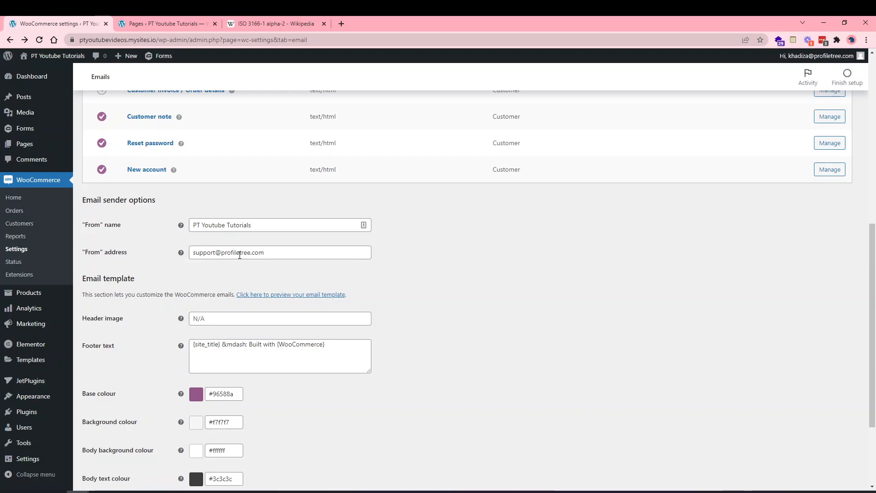
scroll(232, 267, down, 1)
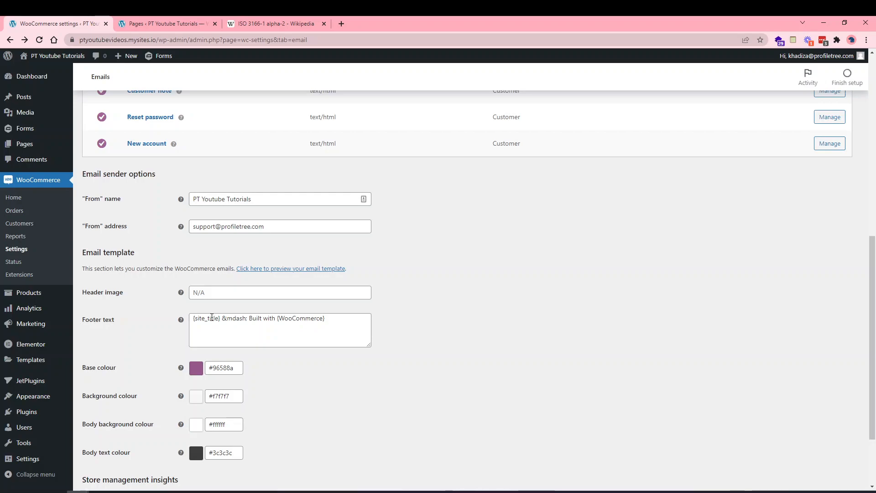
scroll(212, 317, down, 1)
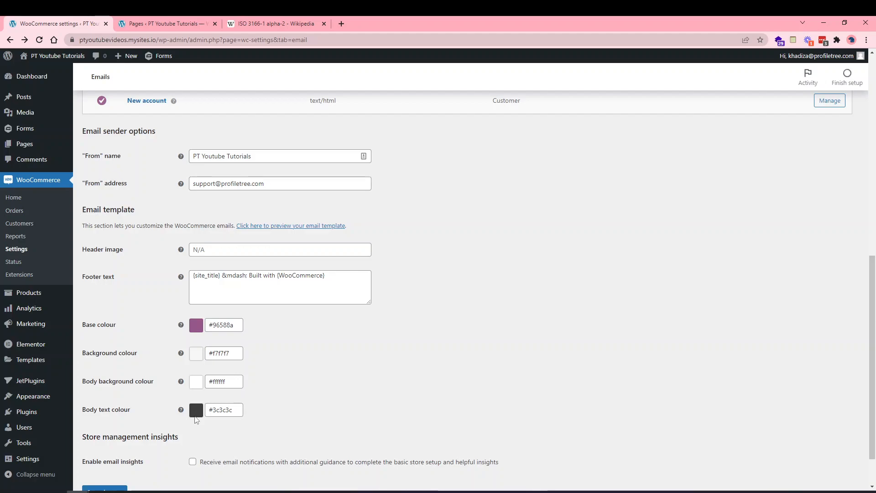
scroll(197, 419, down, 1)
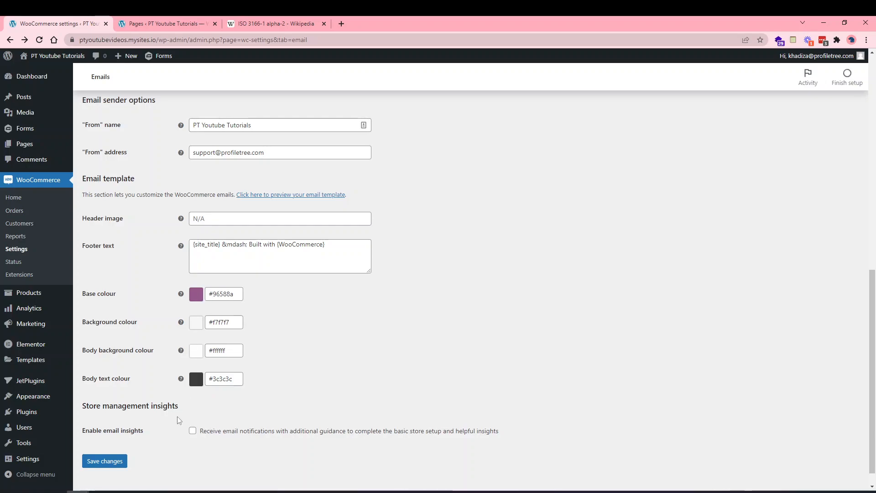
scroll(177, 433, down, 1)
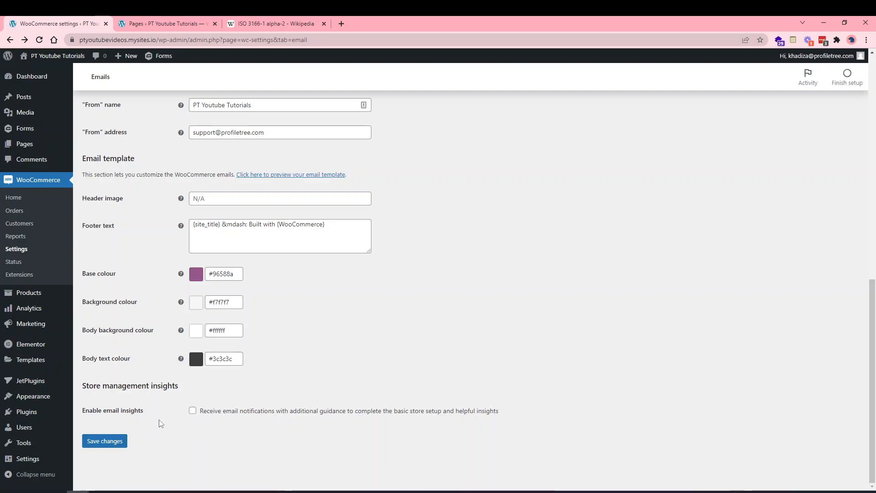
Save the email settings.
click(104, 441)
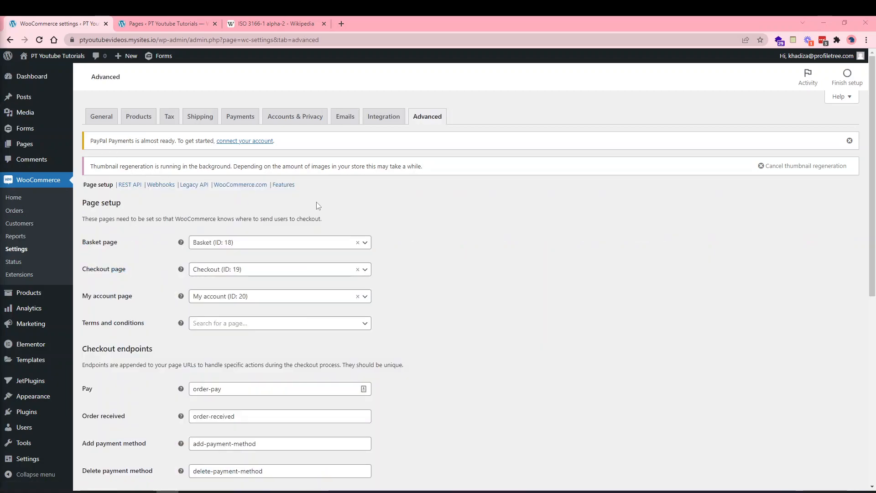
scroll(394, 261, down, 1)
scroll(394, 261, up, 1)
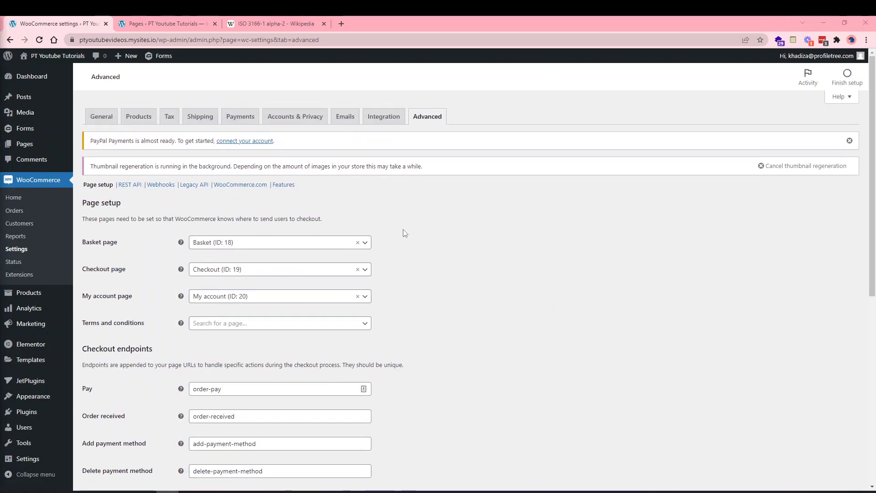
scroll(404, 233, down, 1)
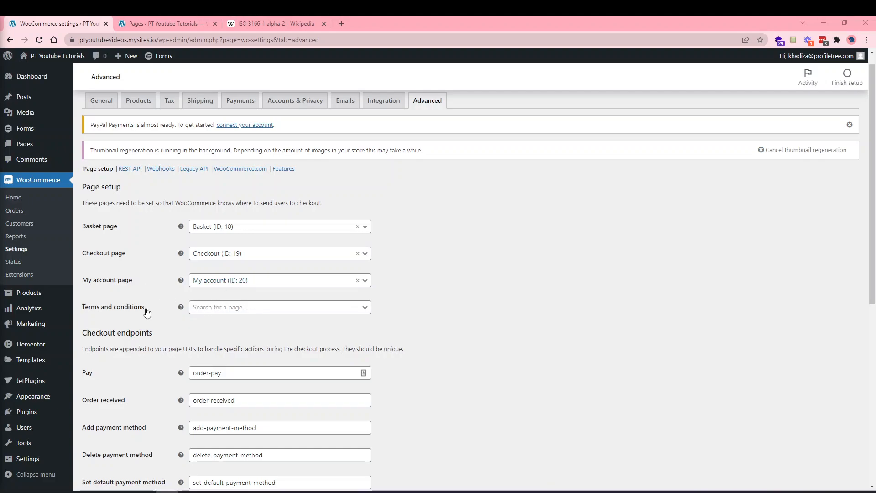
Set the Terms and conditions page to Privacy Policy (ID: 3), then view the site's Pages list.
click(271, 310)
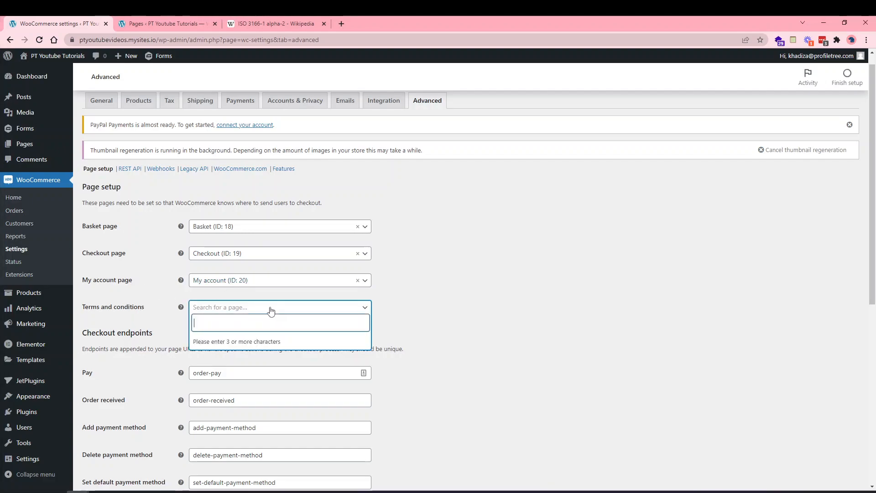
text(pri)
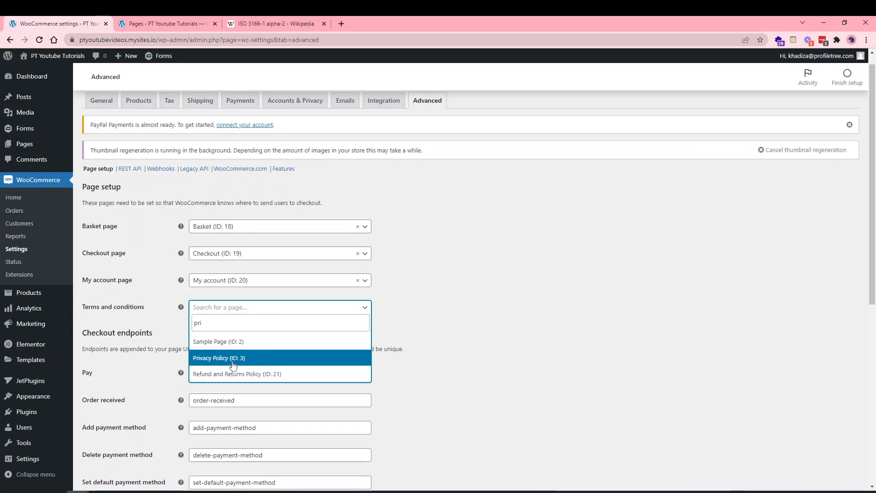
click(233, 358)
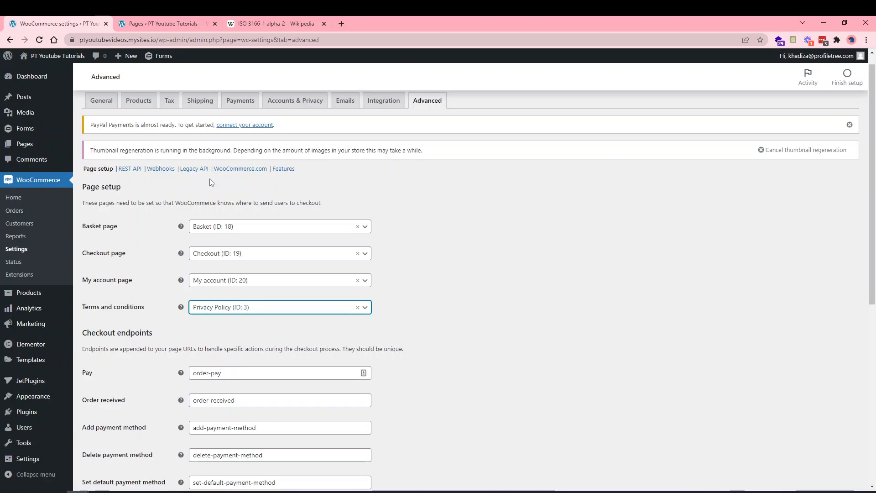
click(180, 20)
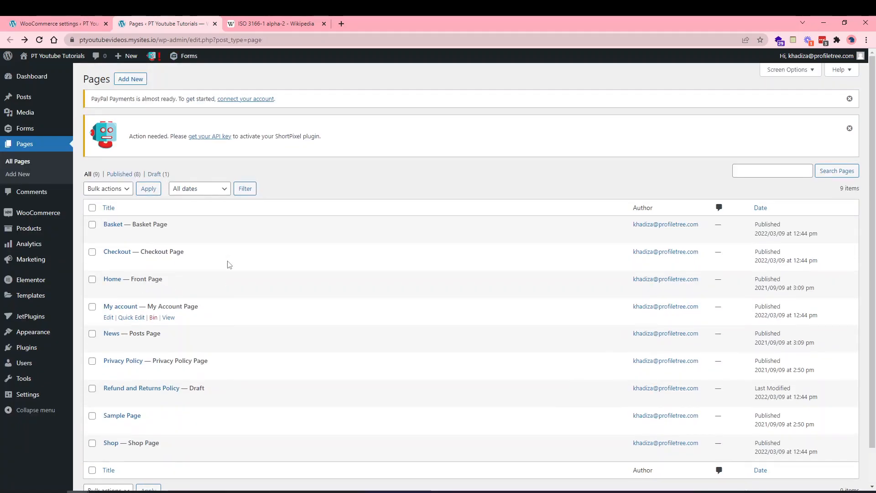
Return to WooCommerce Advanced page setup listing Basket, Checkout and My account pages.
click(54, 23)
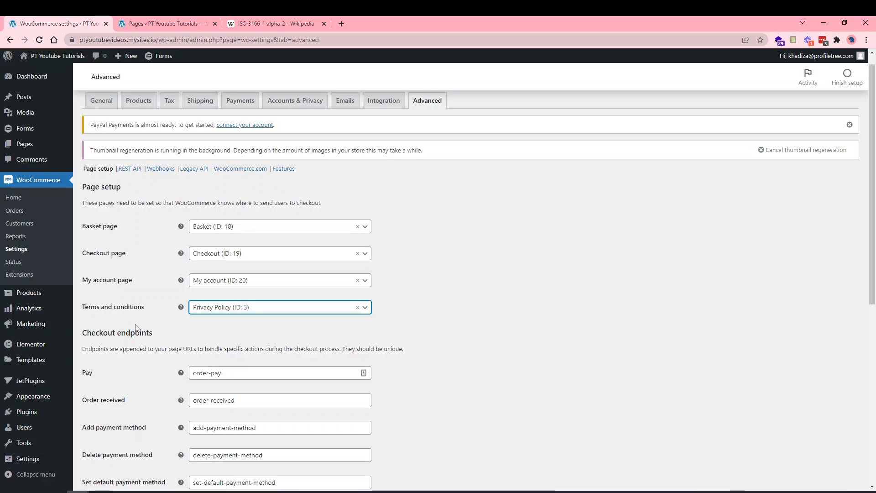
Save the Advanced page setup with Privacy Policy as terms page, then review General settings.
scroll(135, 327, down, 7)
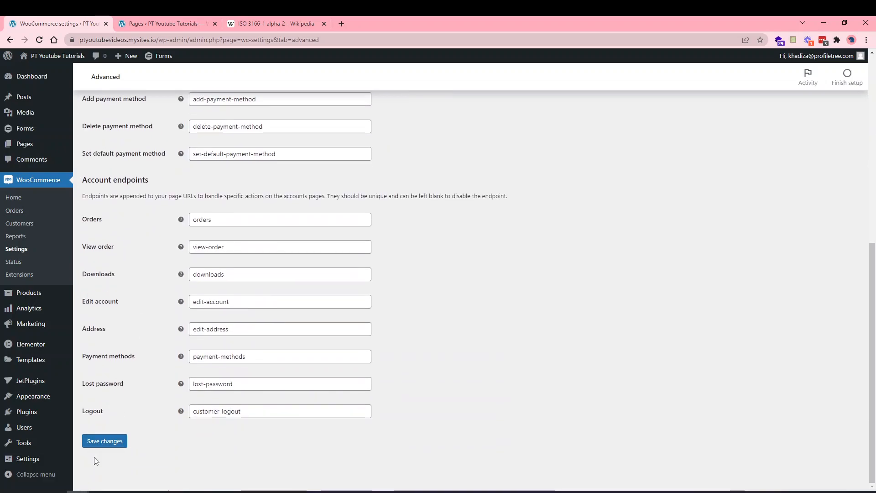
click(100, 440)
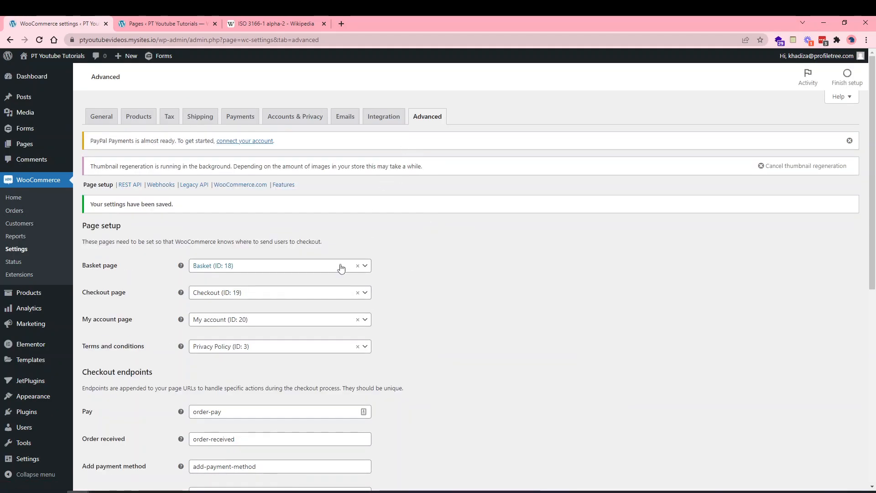
click(101, 117)
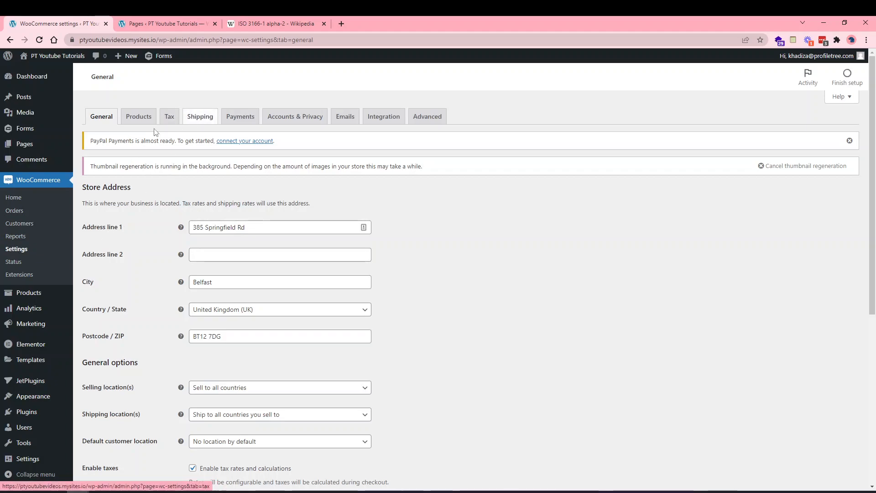
scroll(157, 233, down, 1)
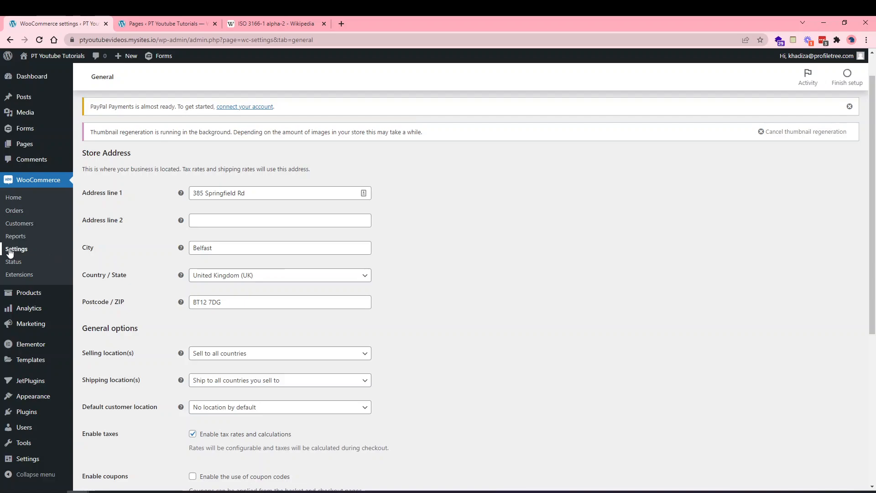
scroll(180, 221, up, 1)
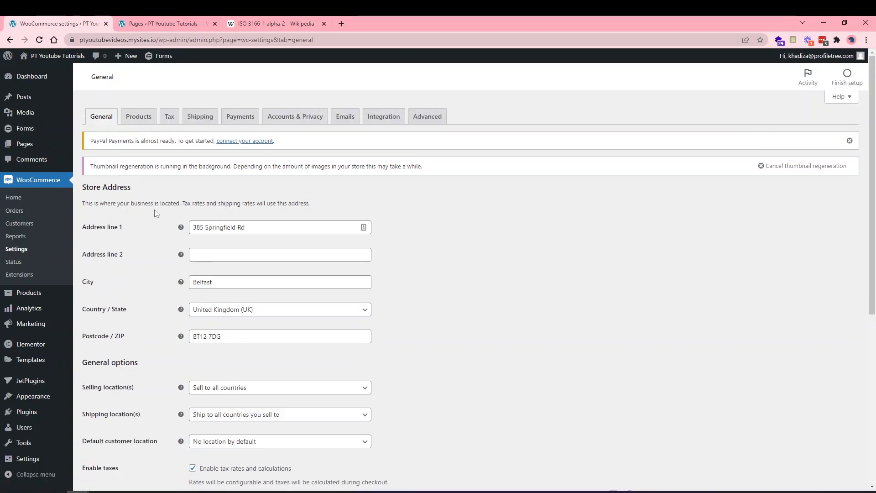